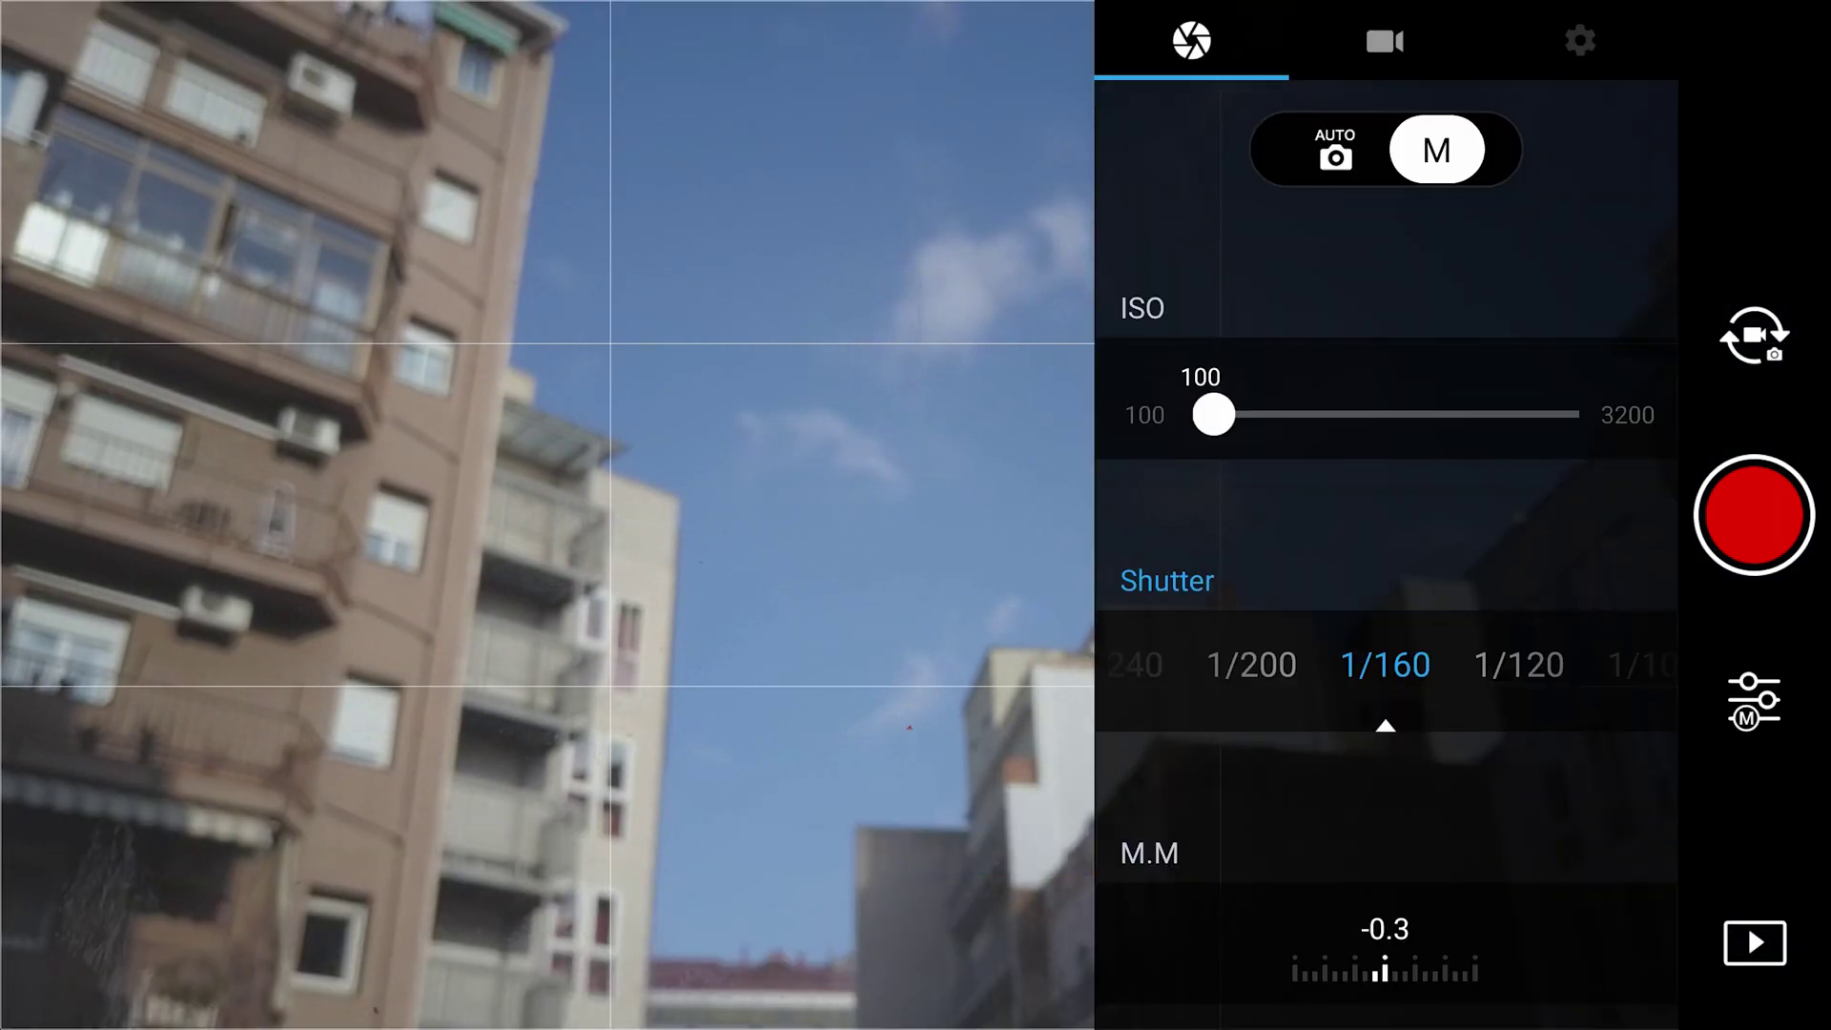
Turn on Video Captions in the DJI GO 4 settings and scroll to the overlay site's How To steps
left_click(1580, 40)
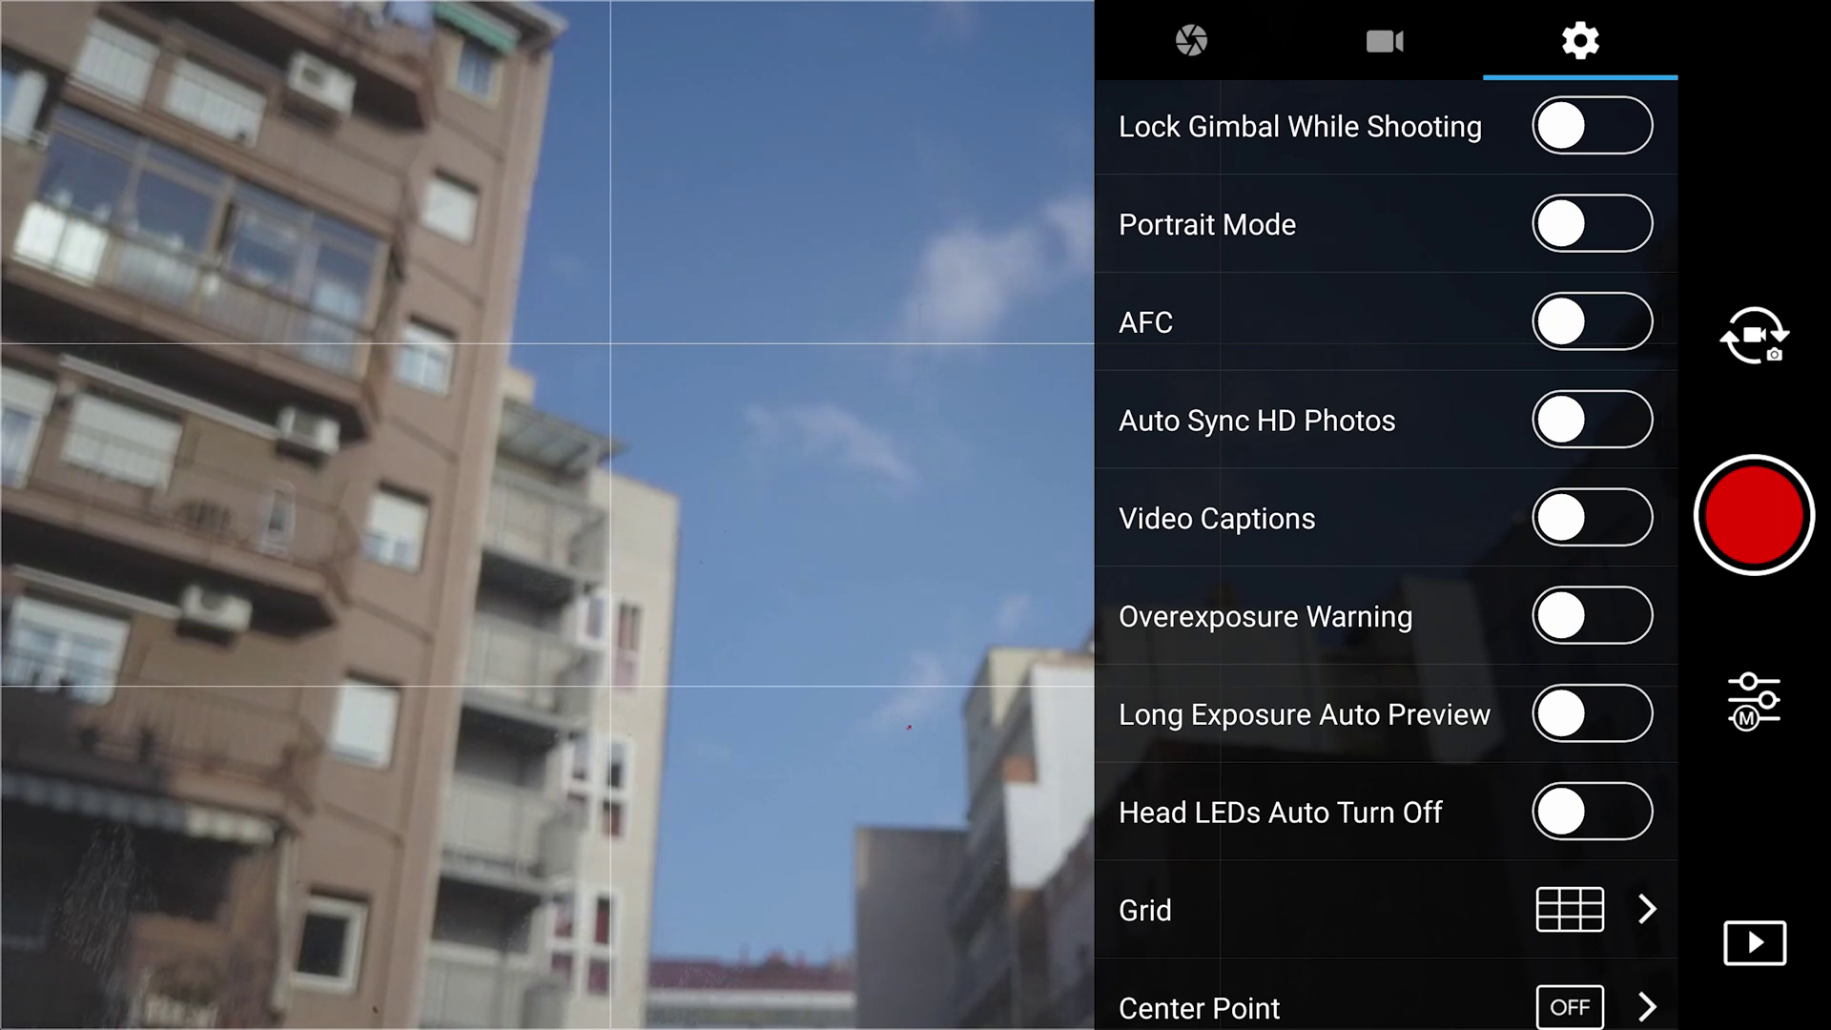
left_click(1593, 518)
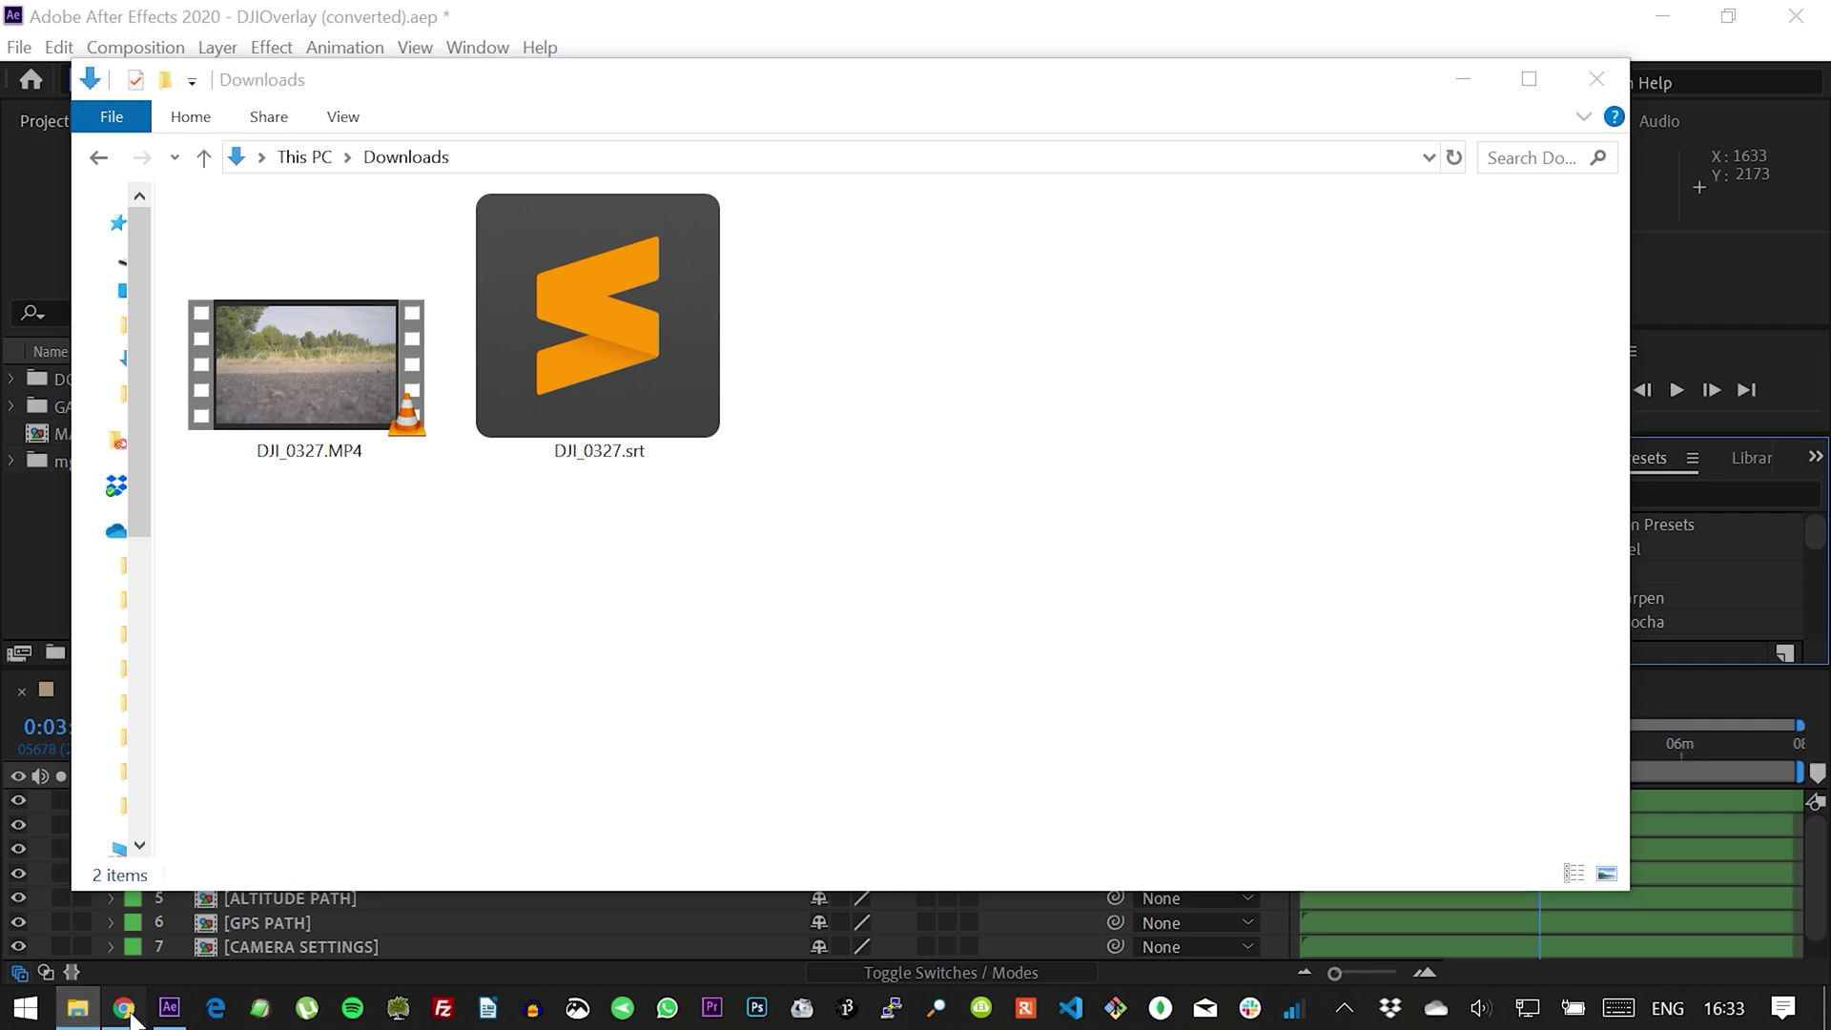
left_click(124, 1013)
scroll(164, 678, "down", 8)
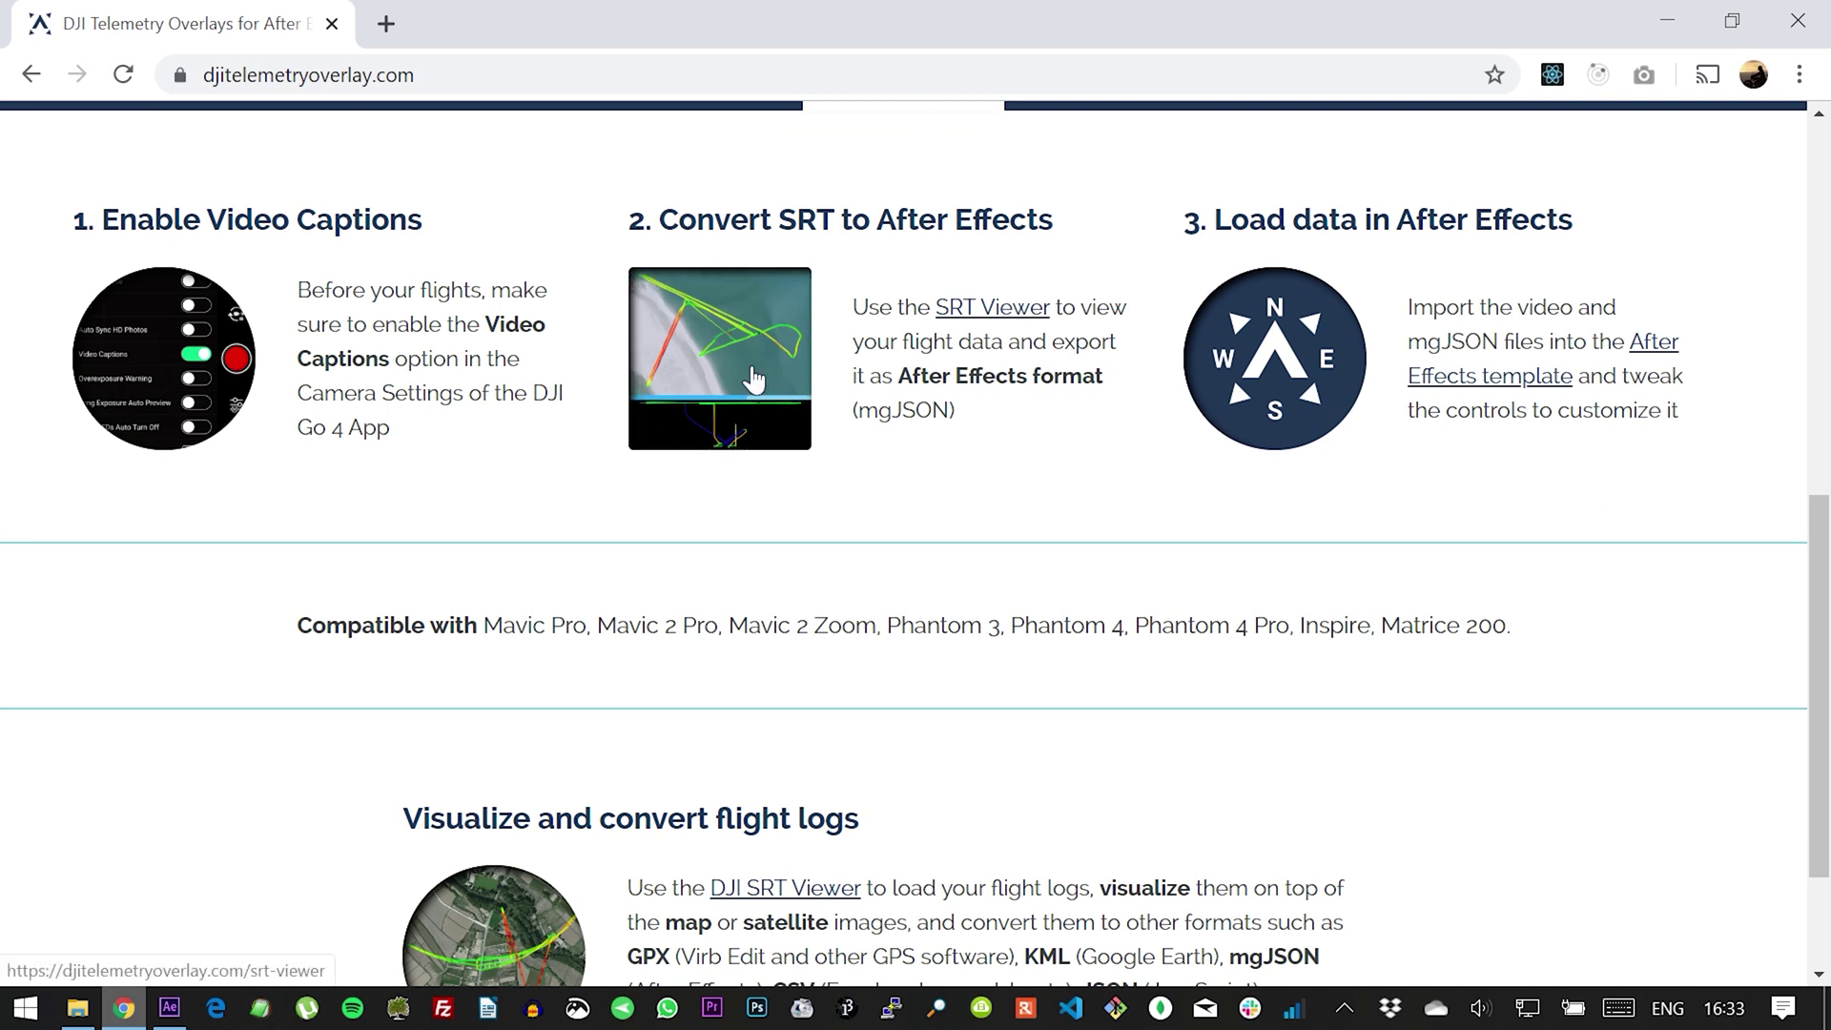
Load DJI_0327.srt into the DJI SRT Flight Data Viewer
left_click(753, 380)
left_click(1579, 156)
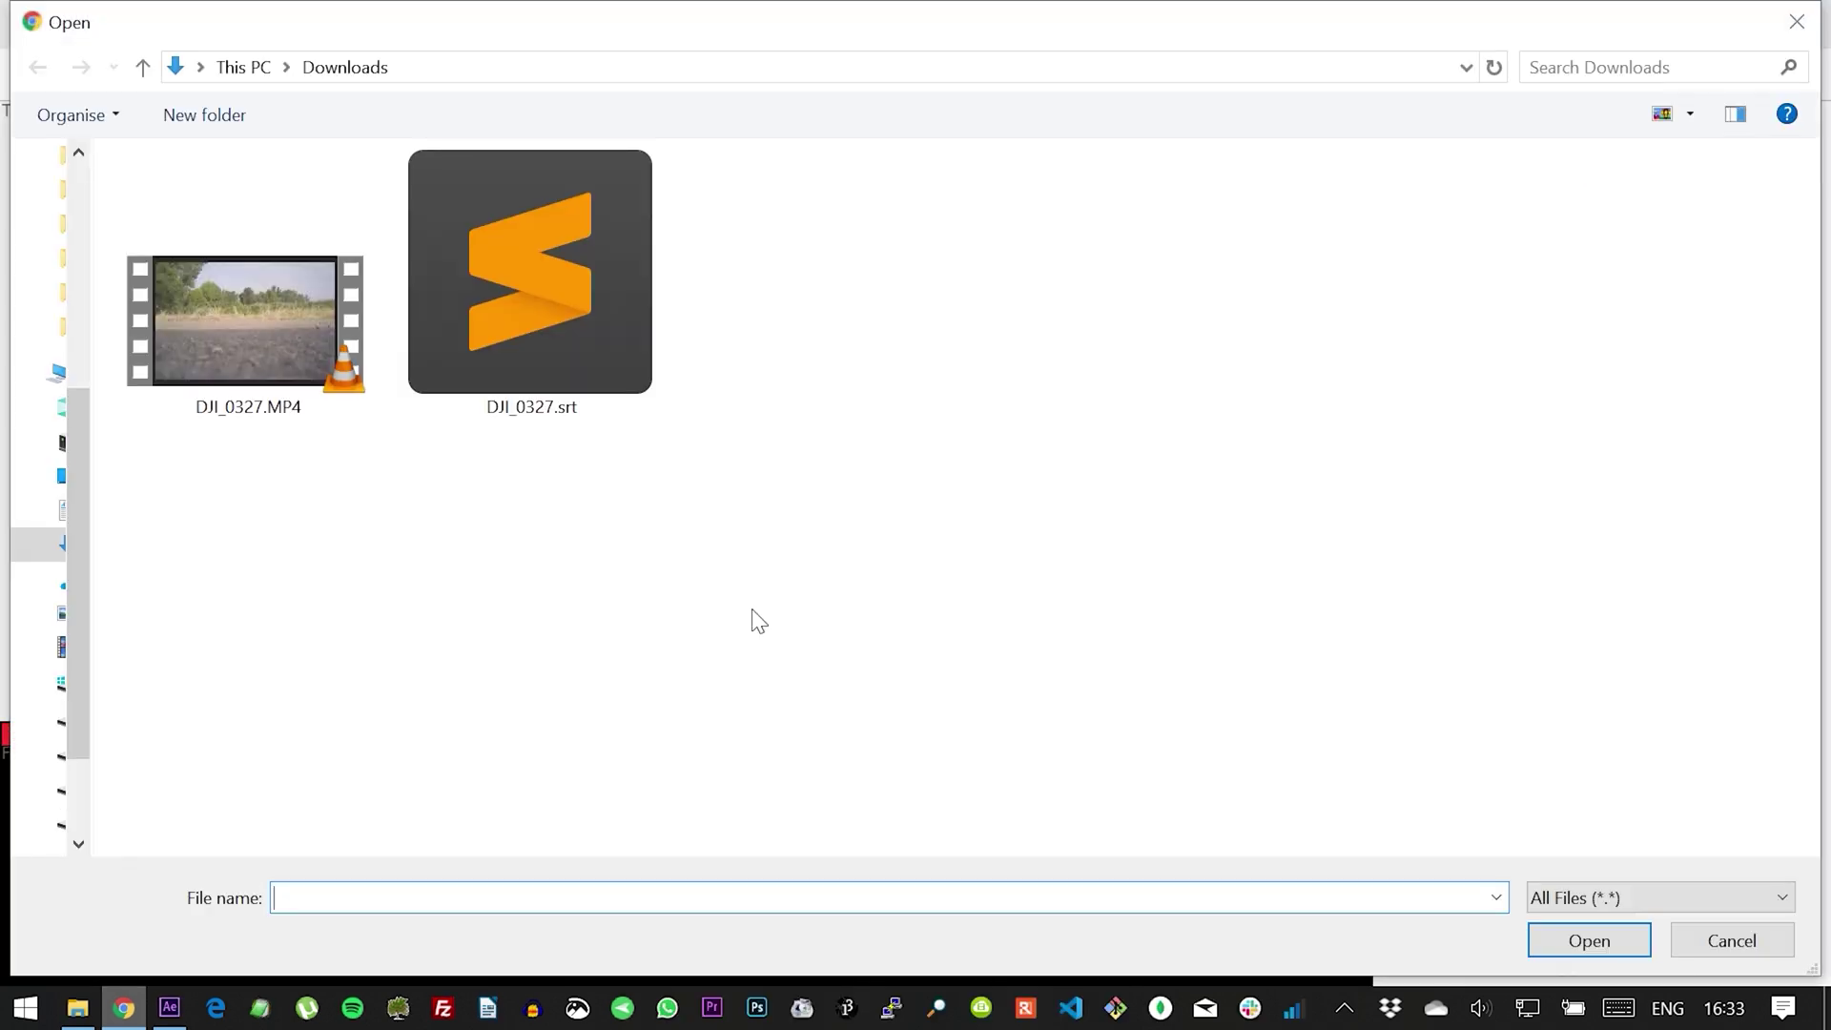
double_click(543, 283)
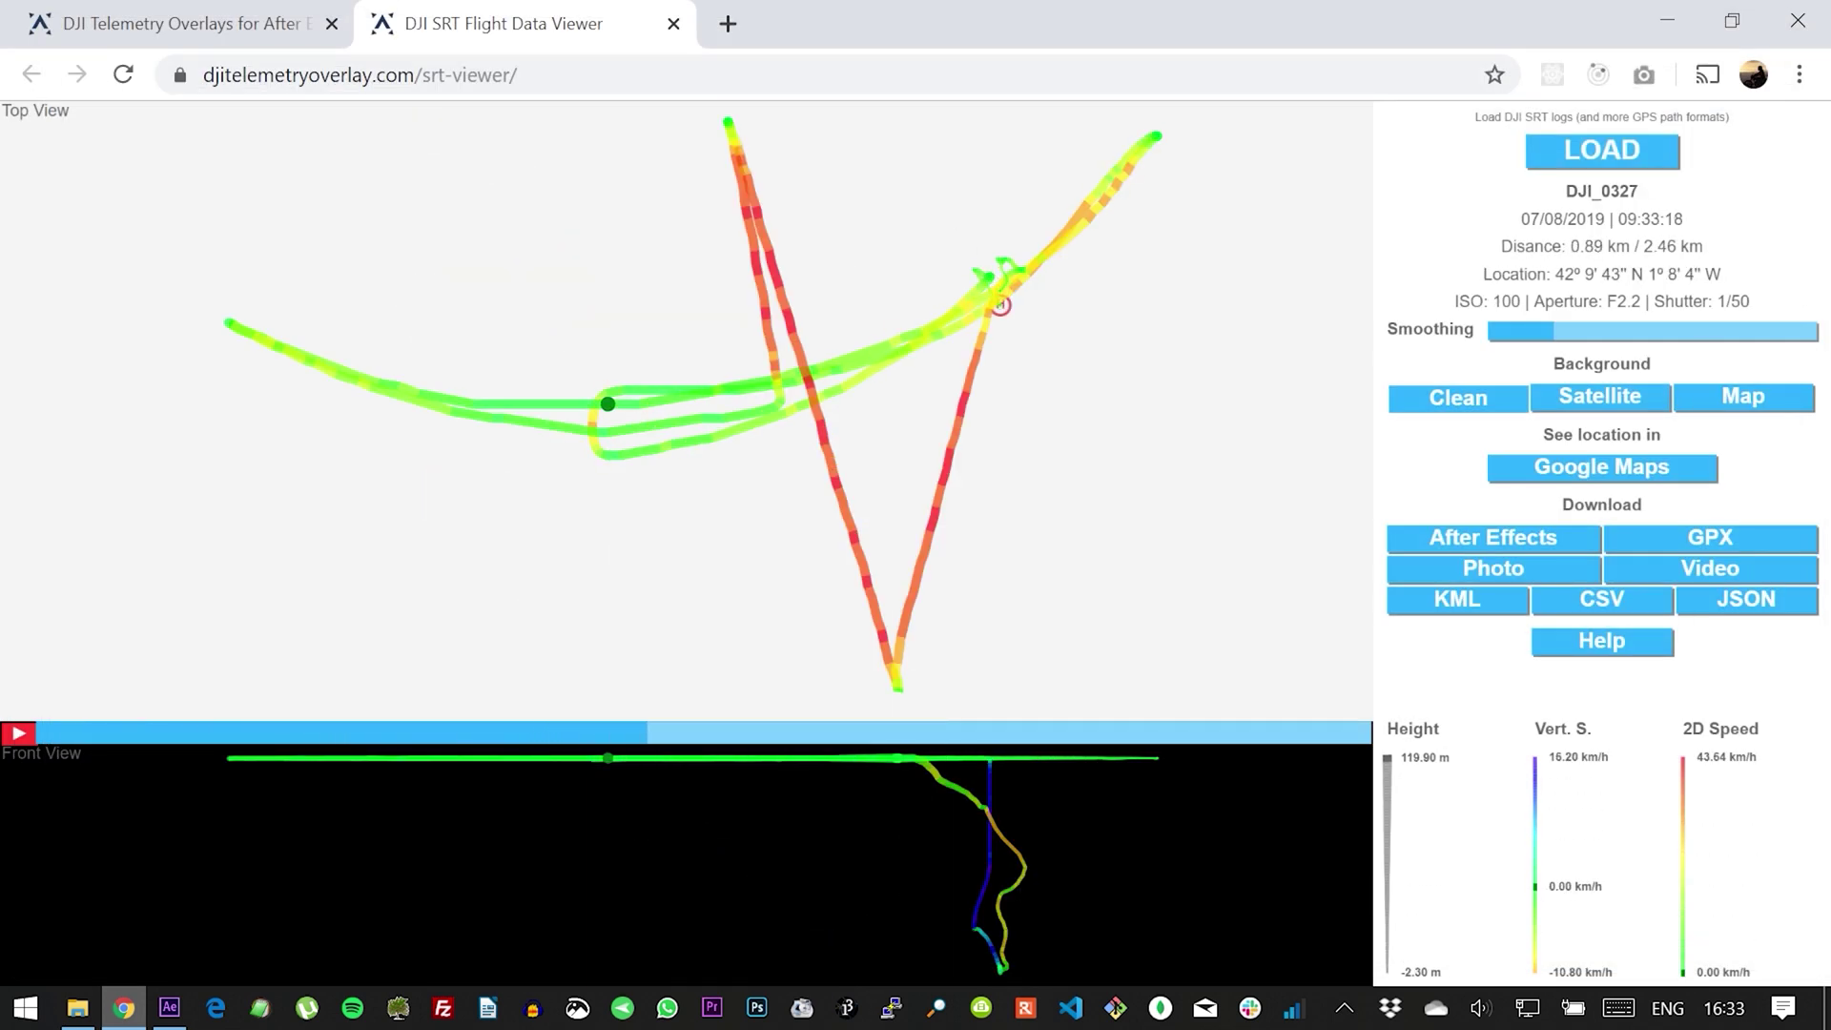
Preview the flight path over Satellite and Map backgrounds, return to Clean, and raise the smoothing
left_click(1583, 398)
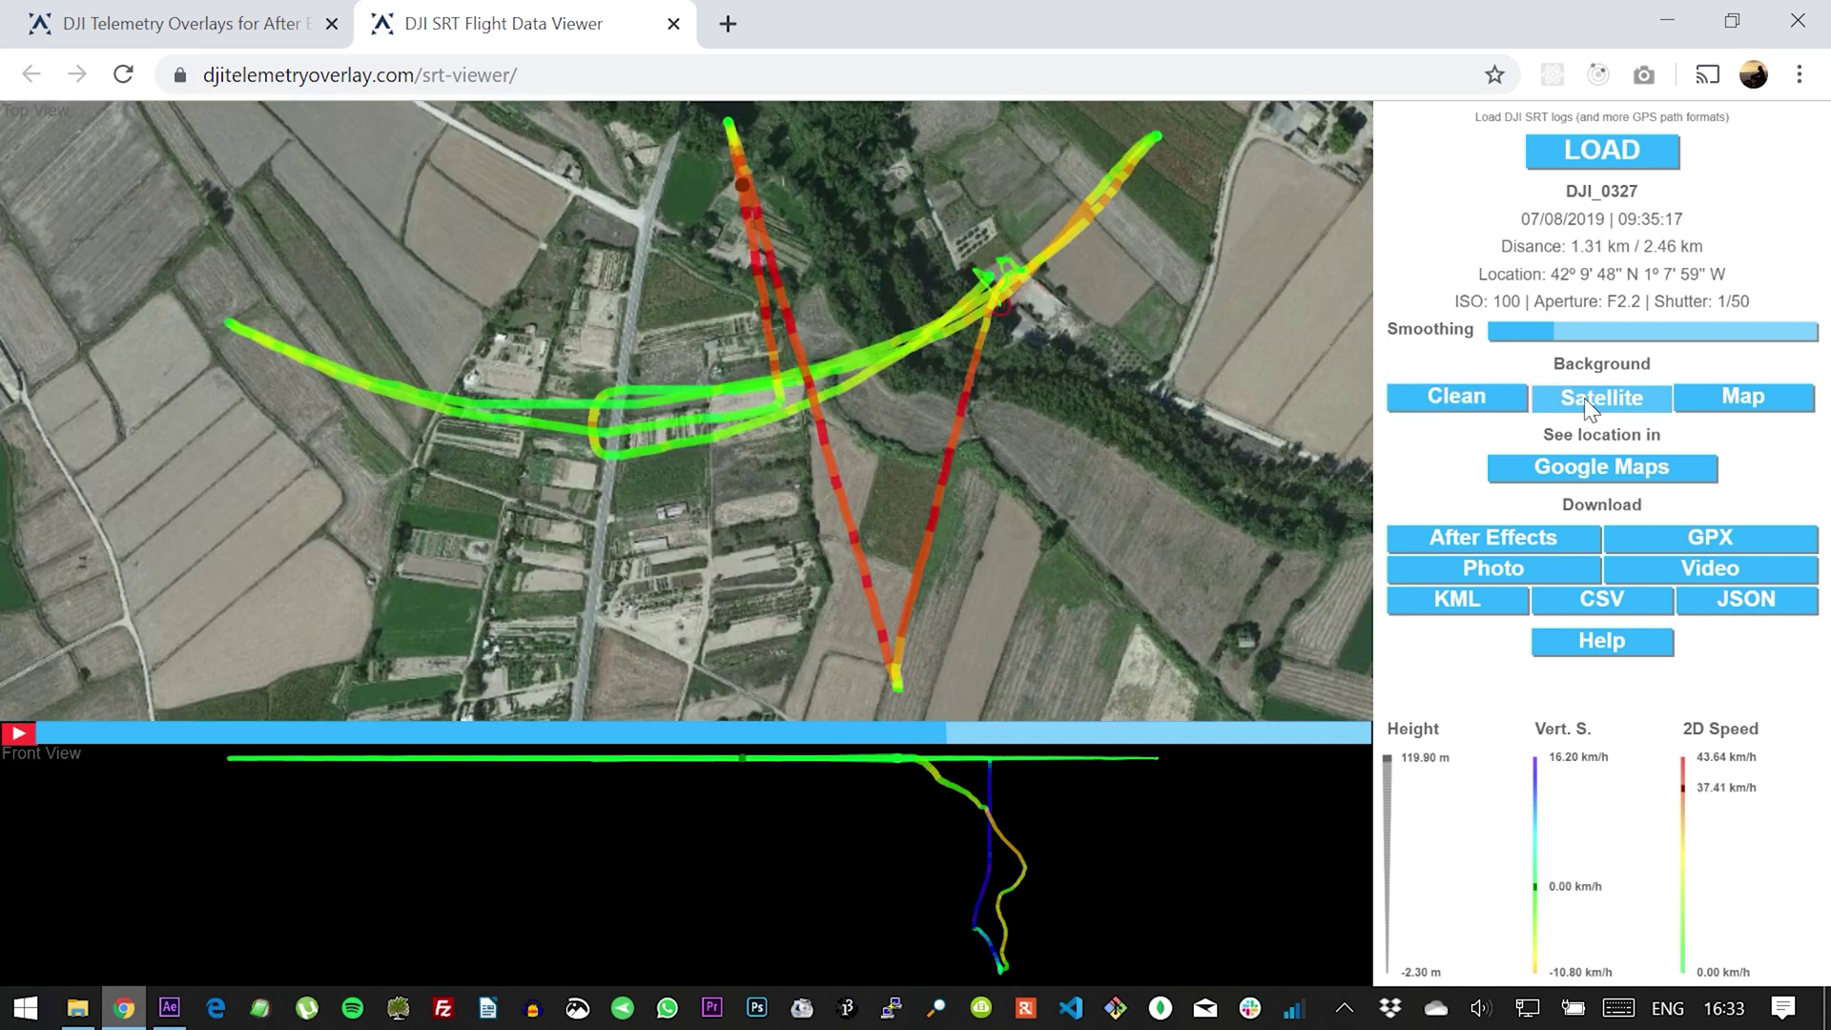
left_click(1754, 387)
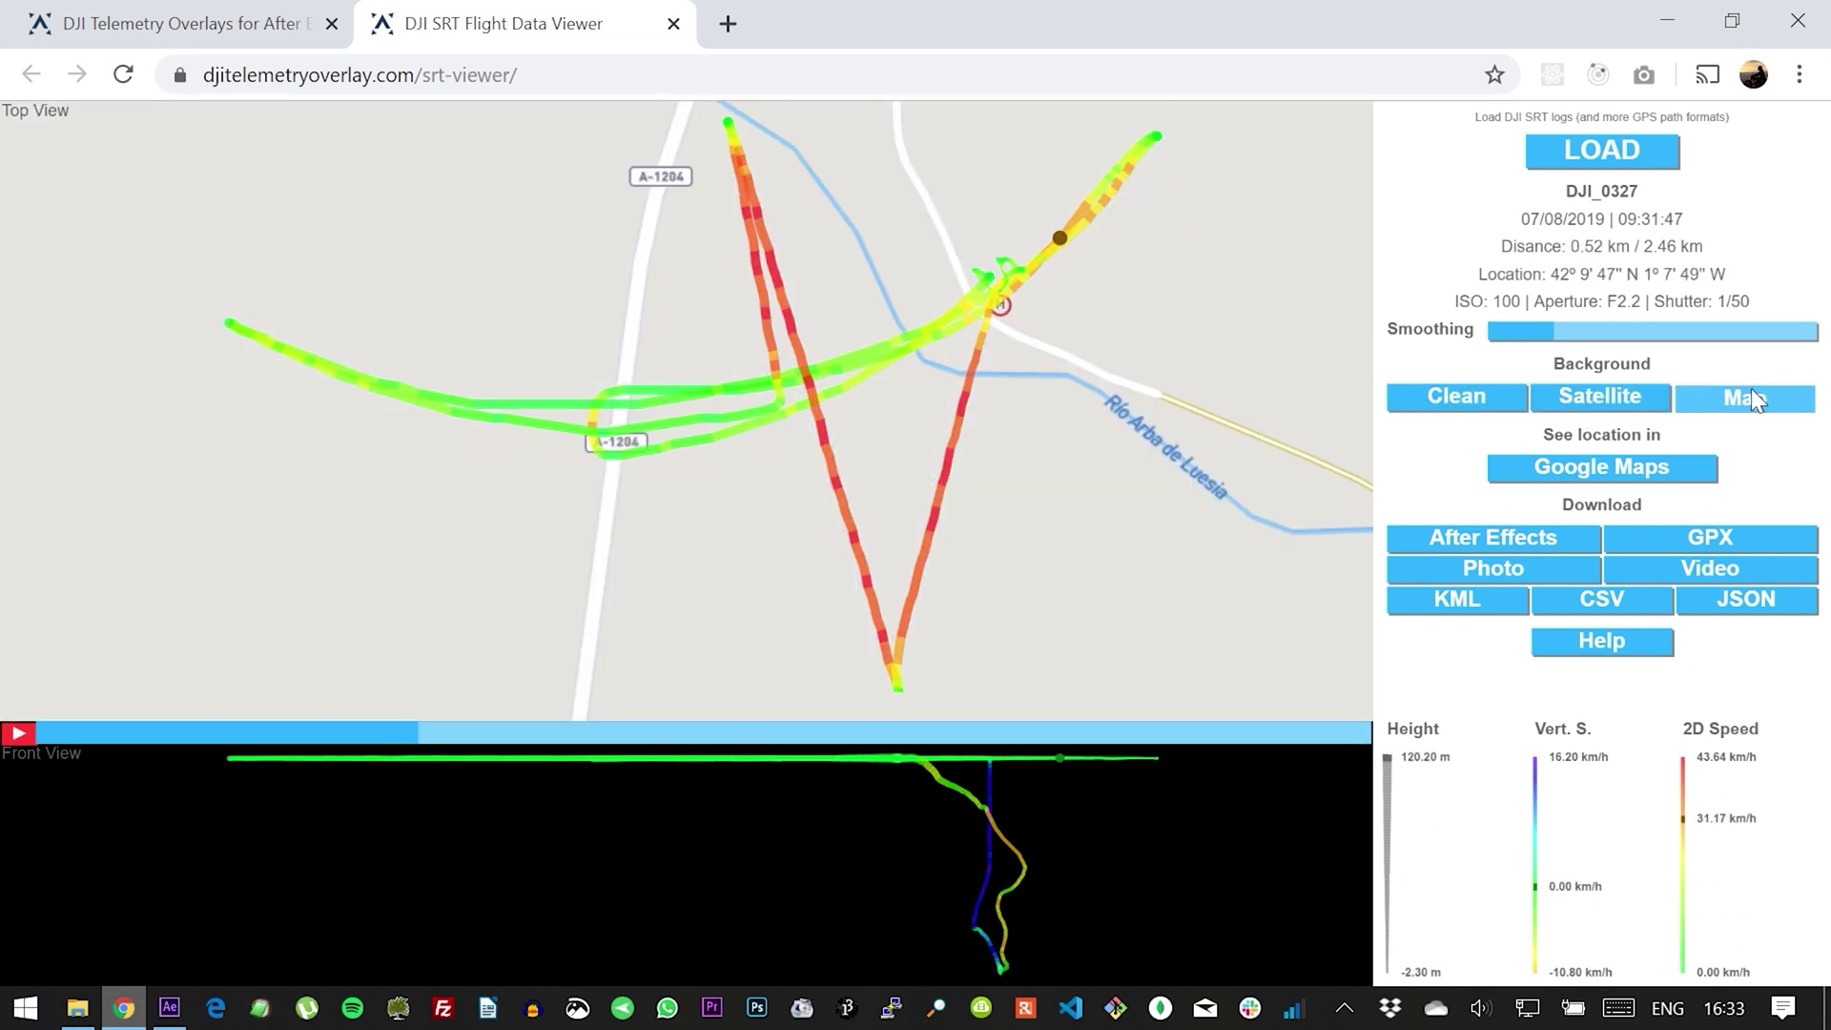
left_click(1477, 398)
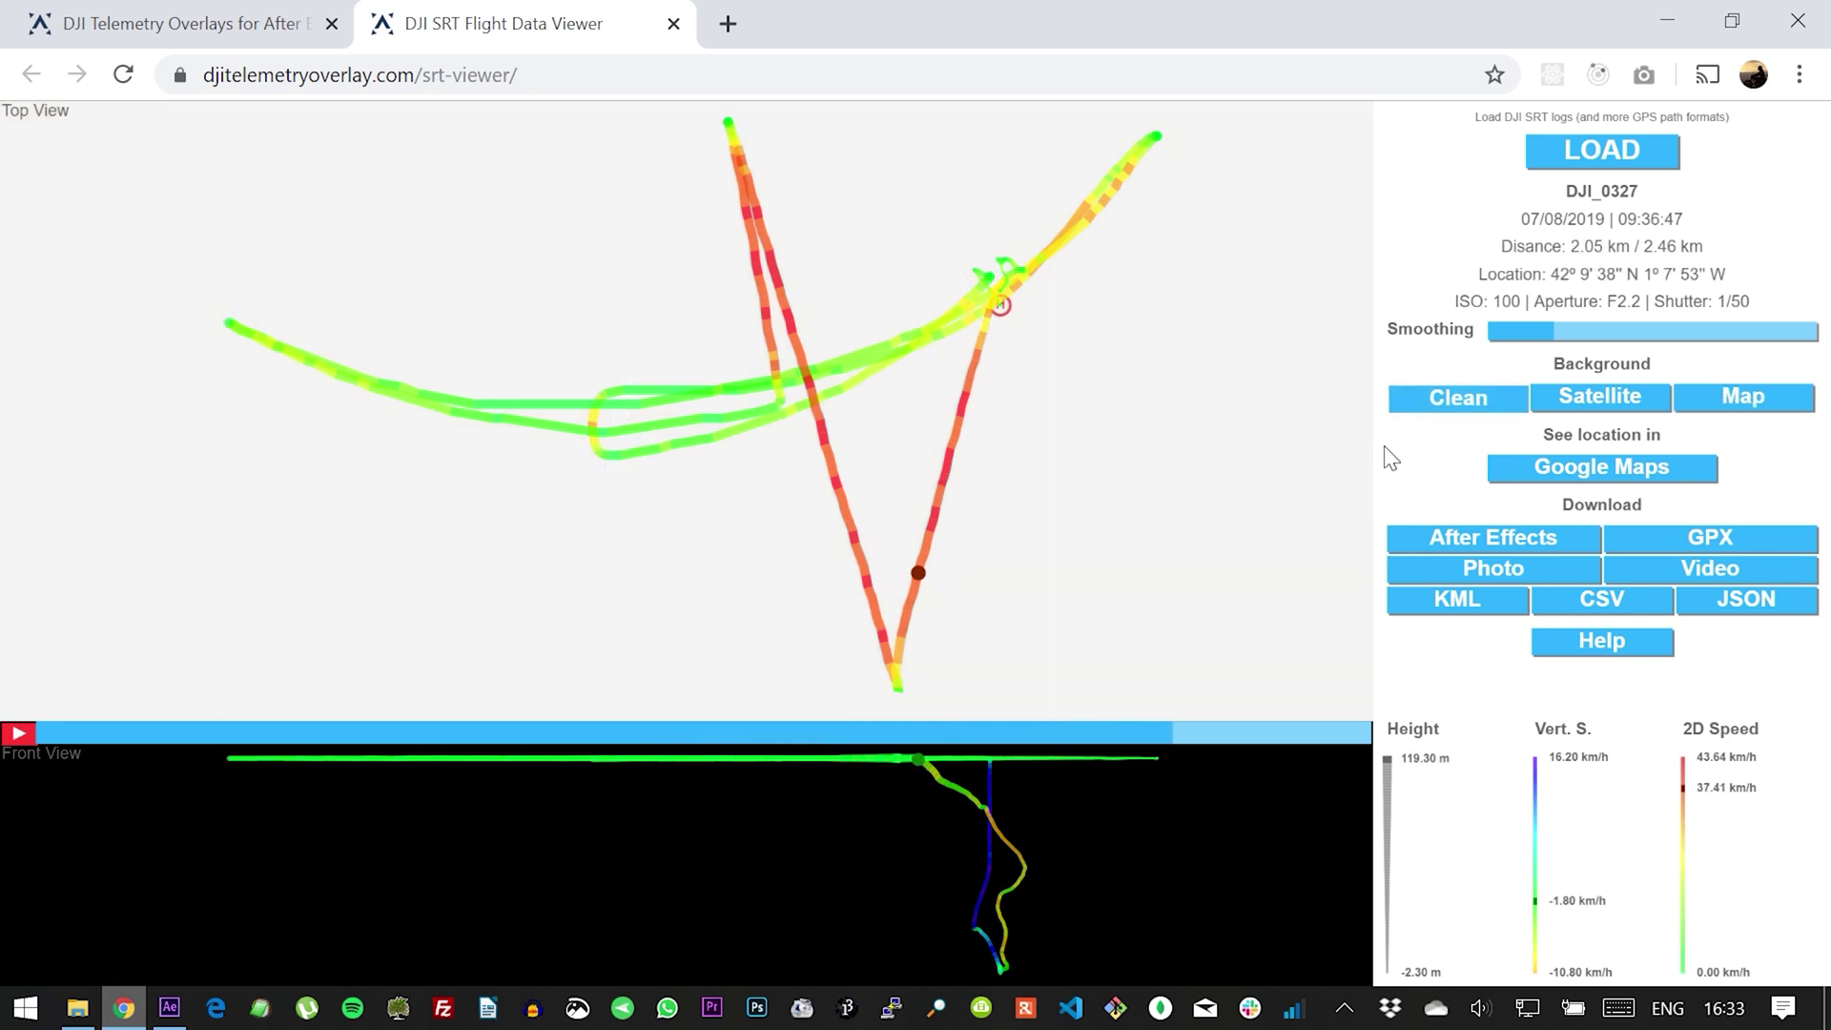
scroll(1391, 457, "down", 10)
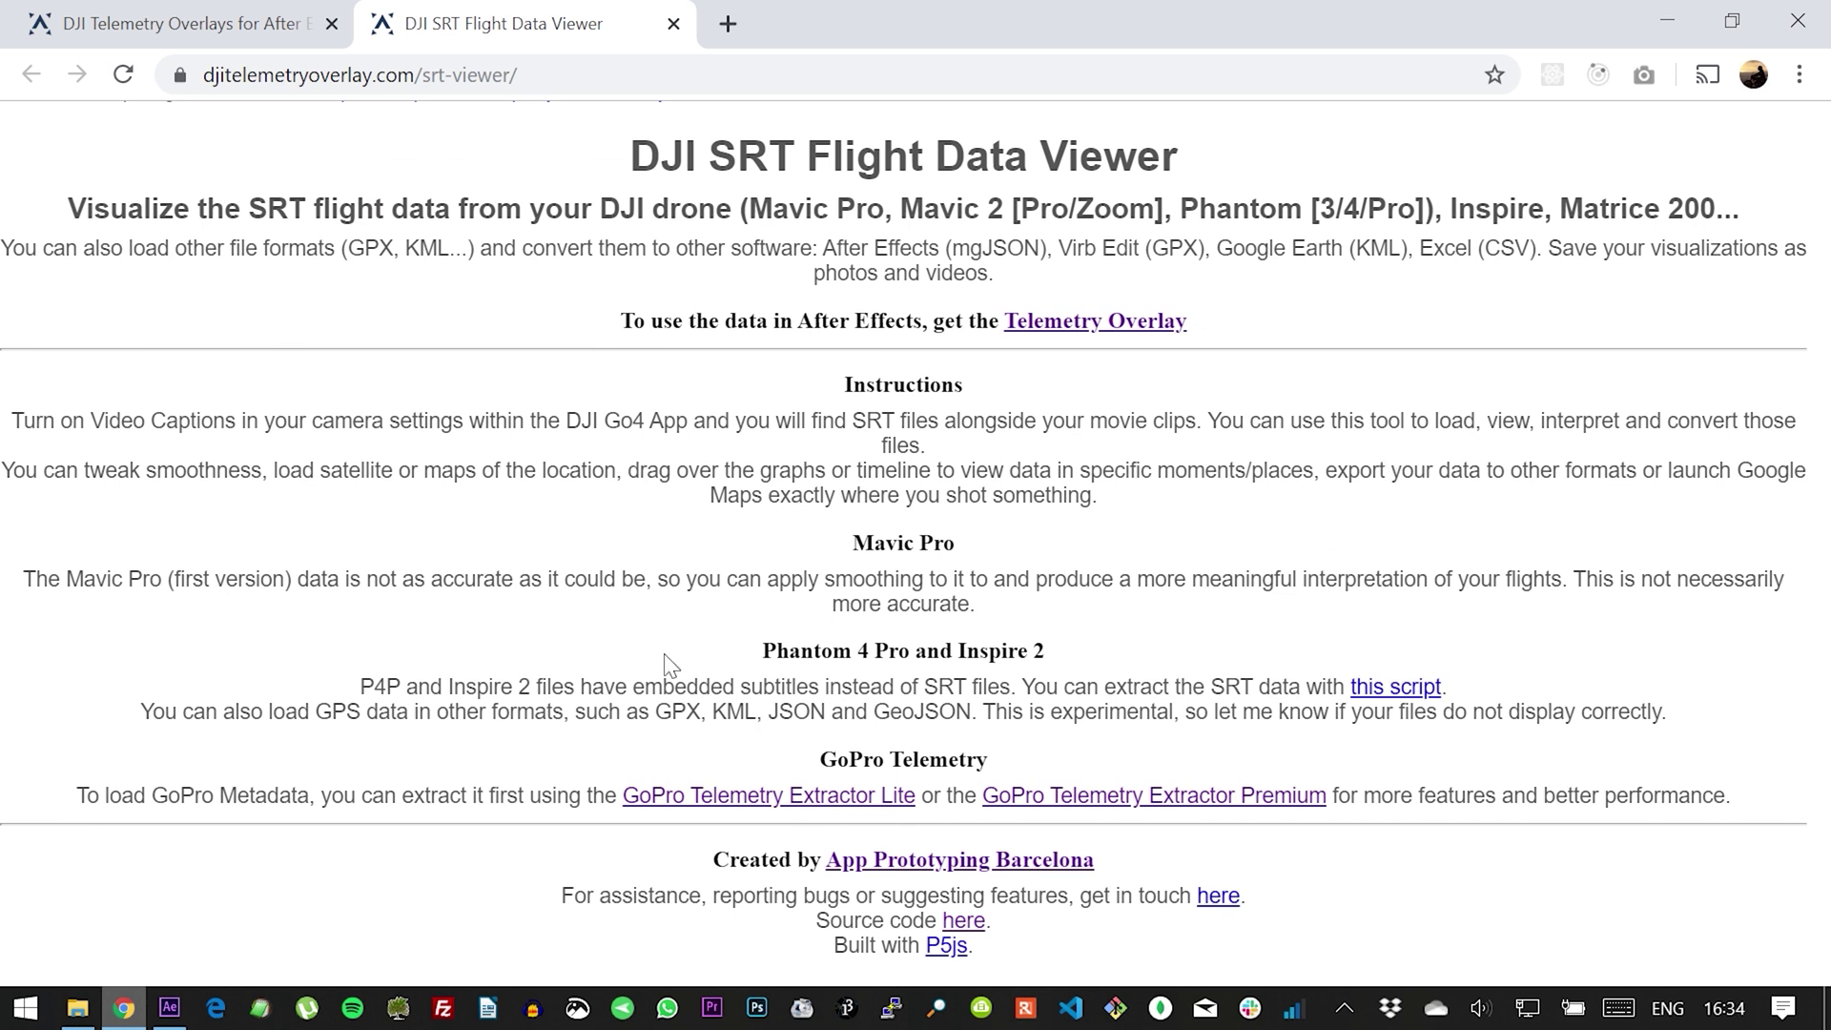
scroll(904, 544, "up", 10)
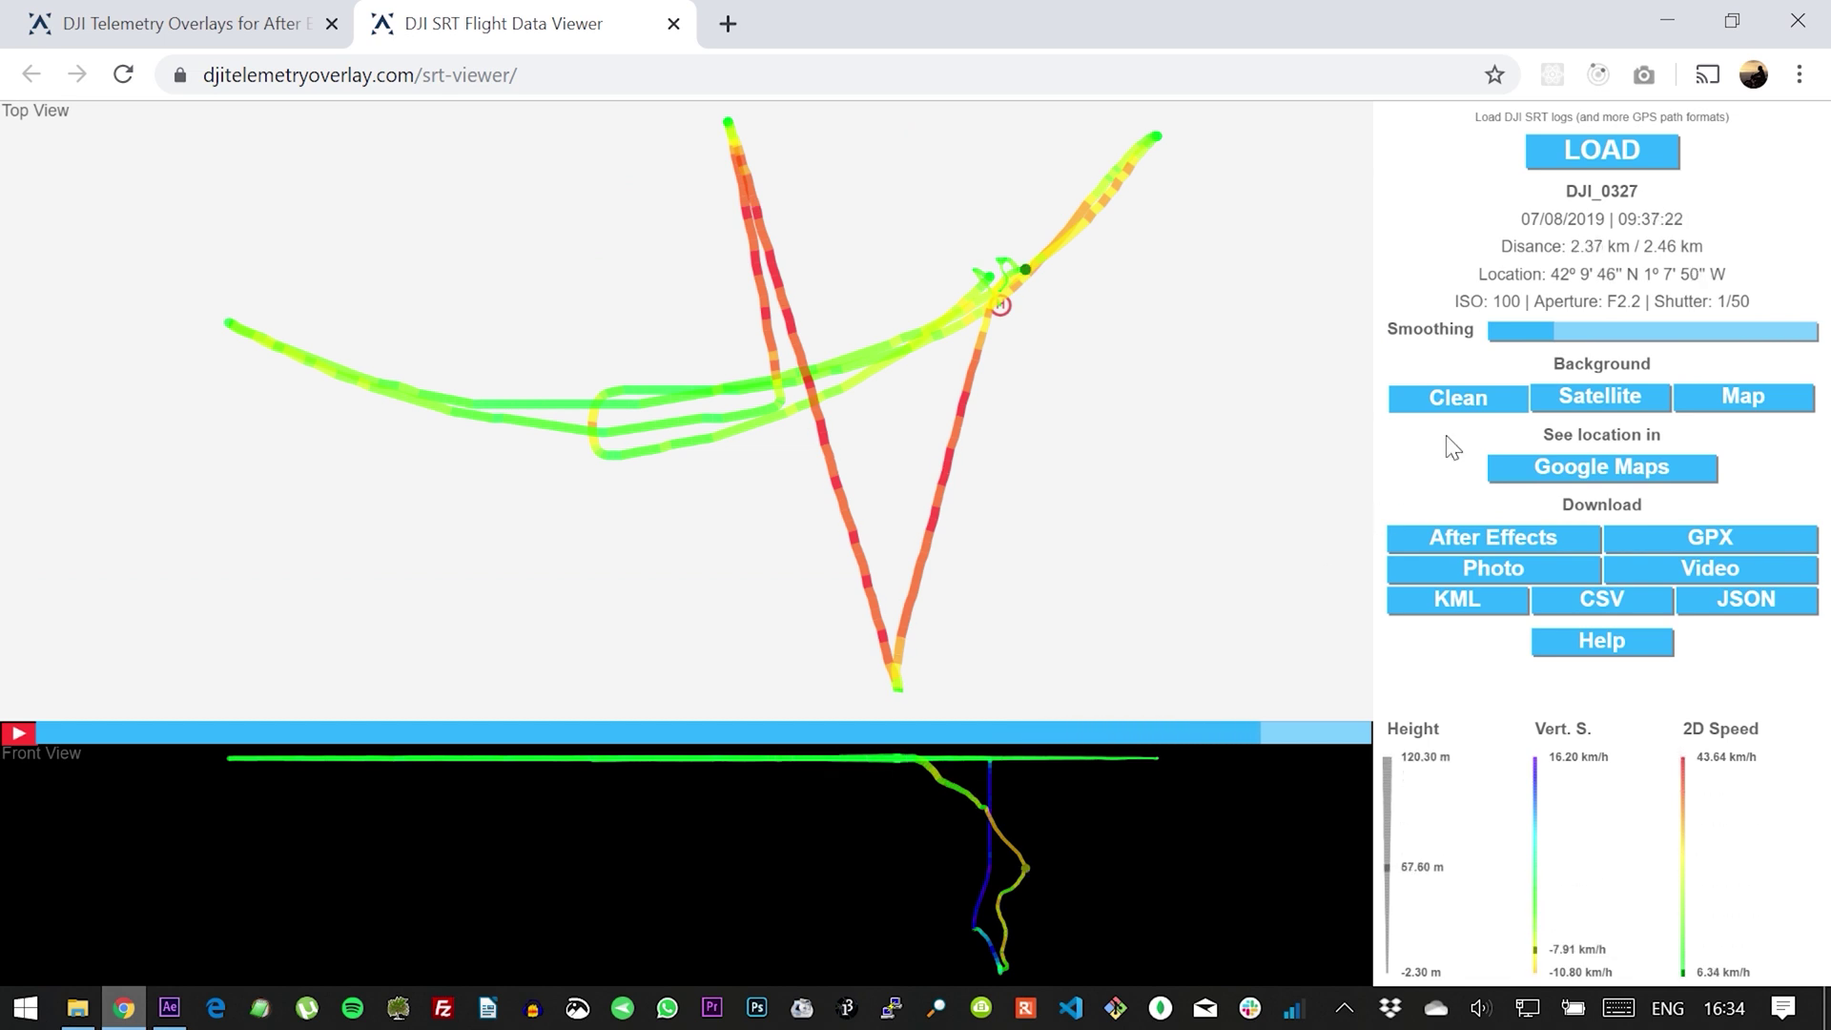
left_click_drag(1558, 333, 1605, 344)
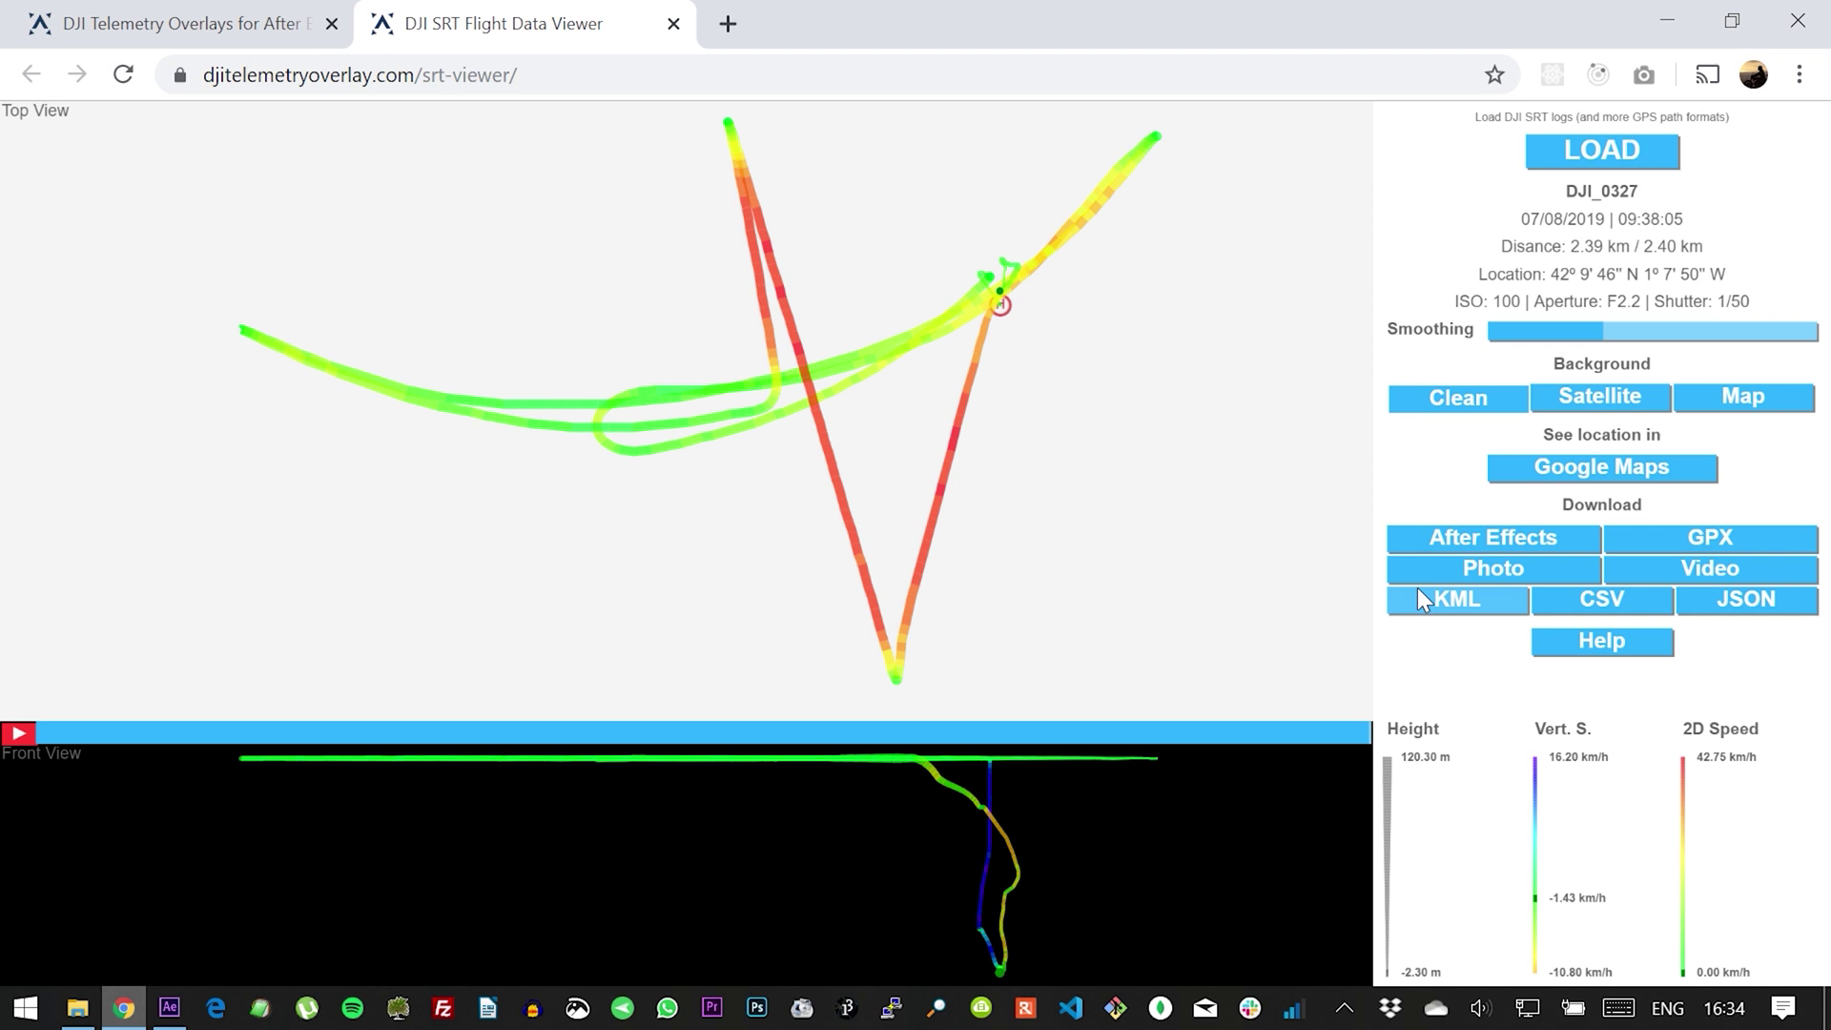
Export DJI_0327.MGJSON for After Effects and import it with DJI_0327.MP4 into the project
left_click(1457, 536)
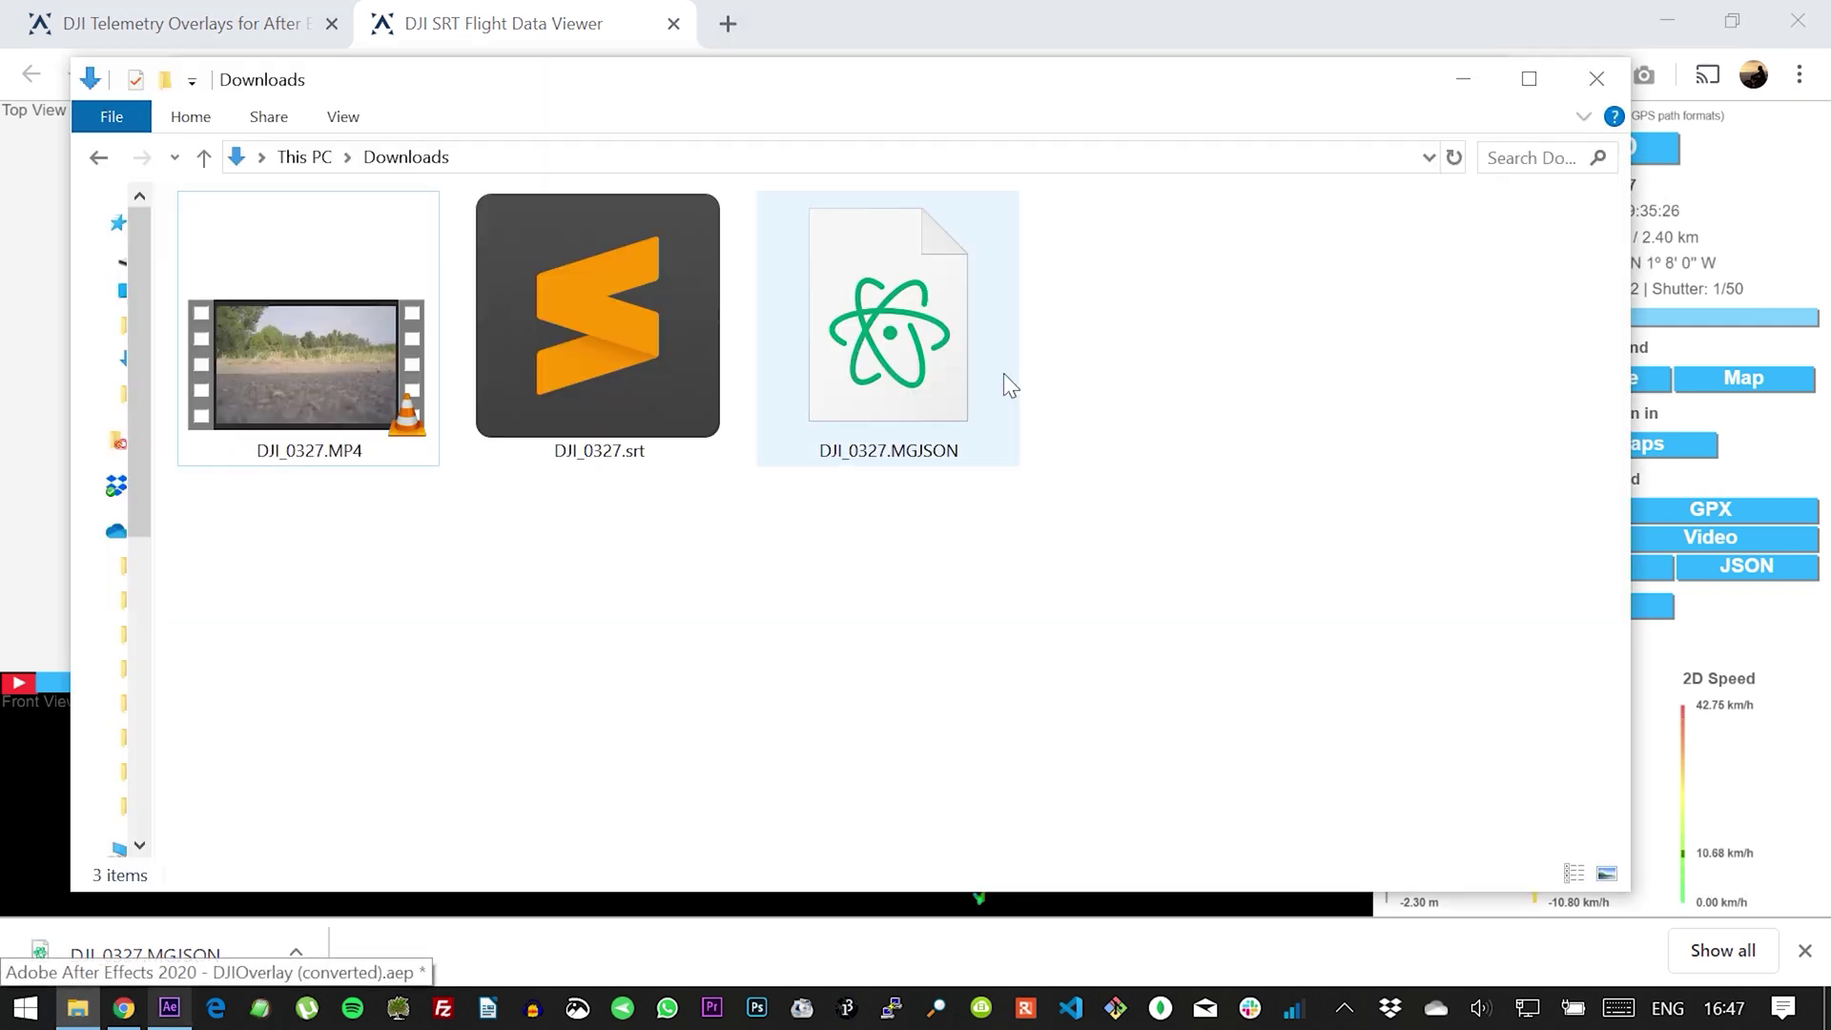
left_click(923, 355)
left_click(286, 400, "ctrl")
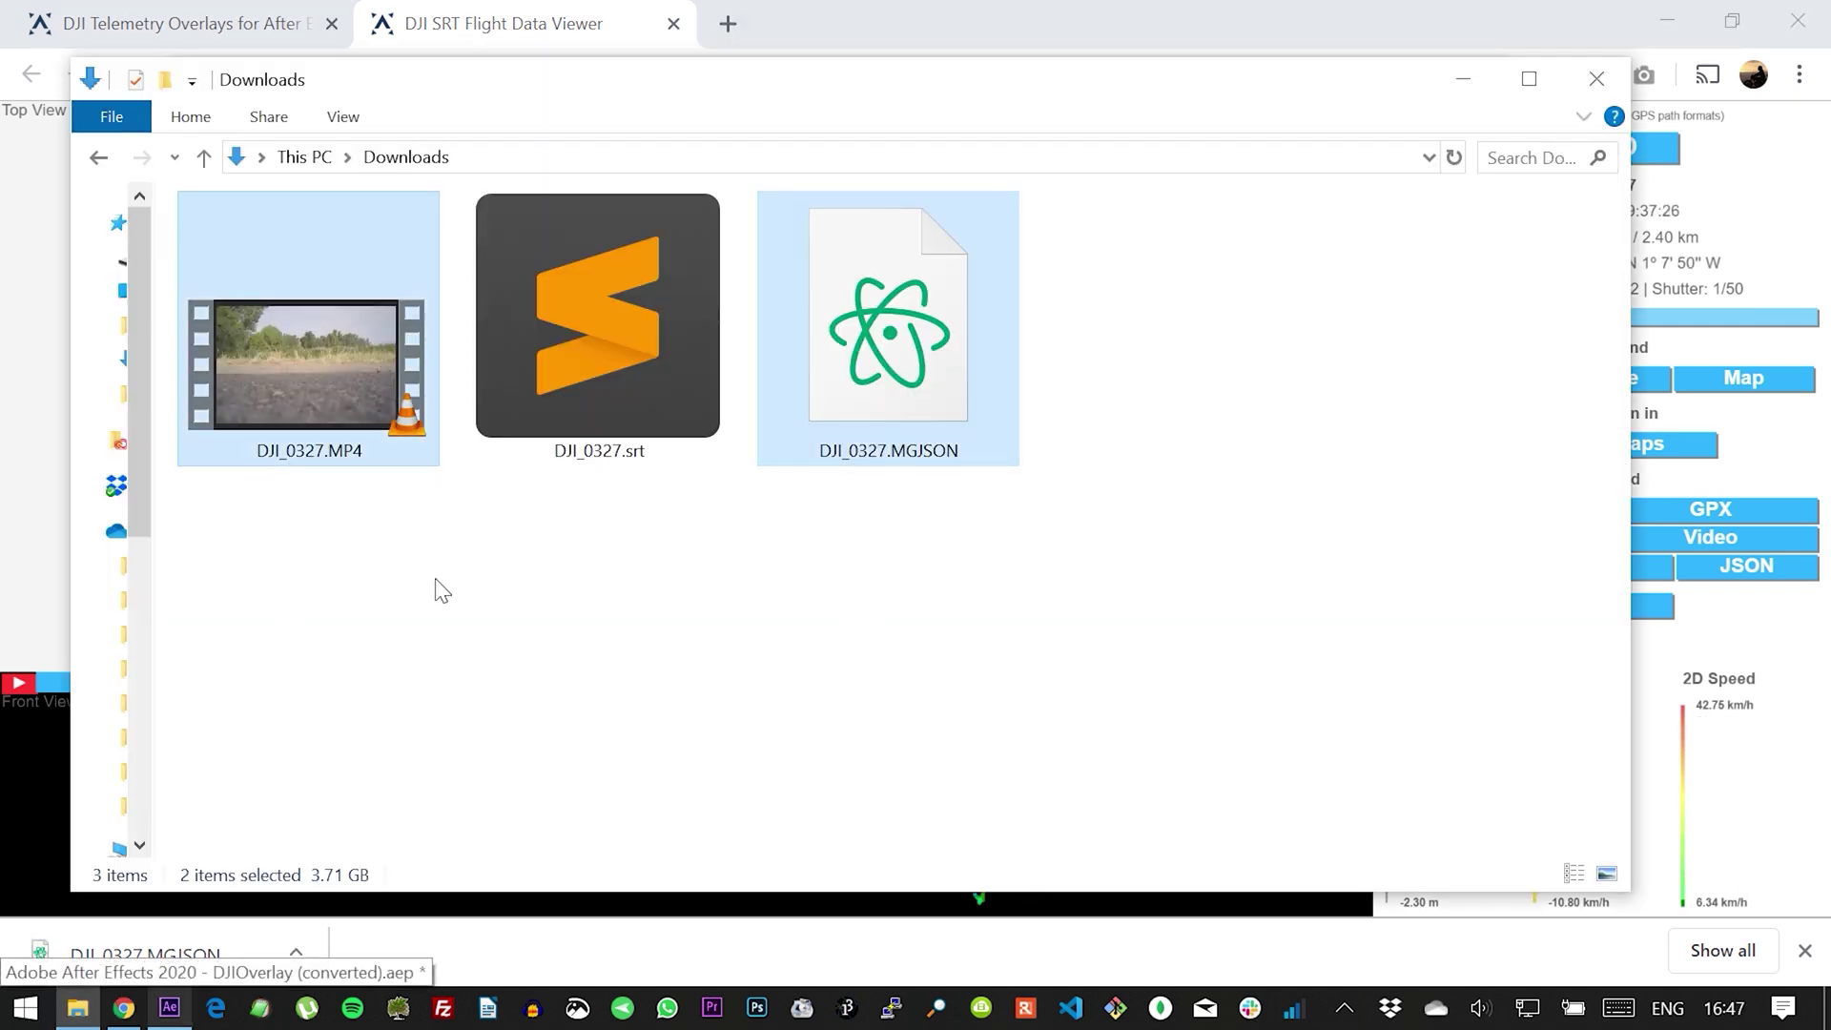
left_click_drag(913, 335, 116, 613)
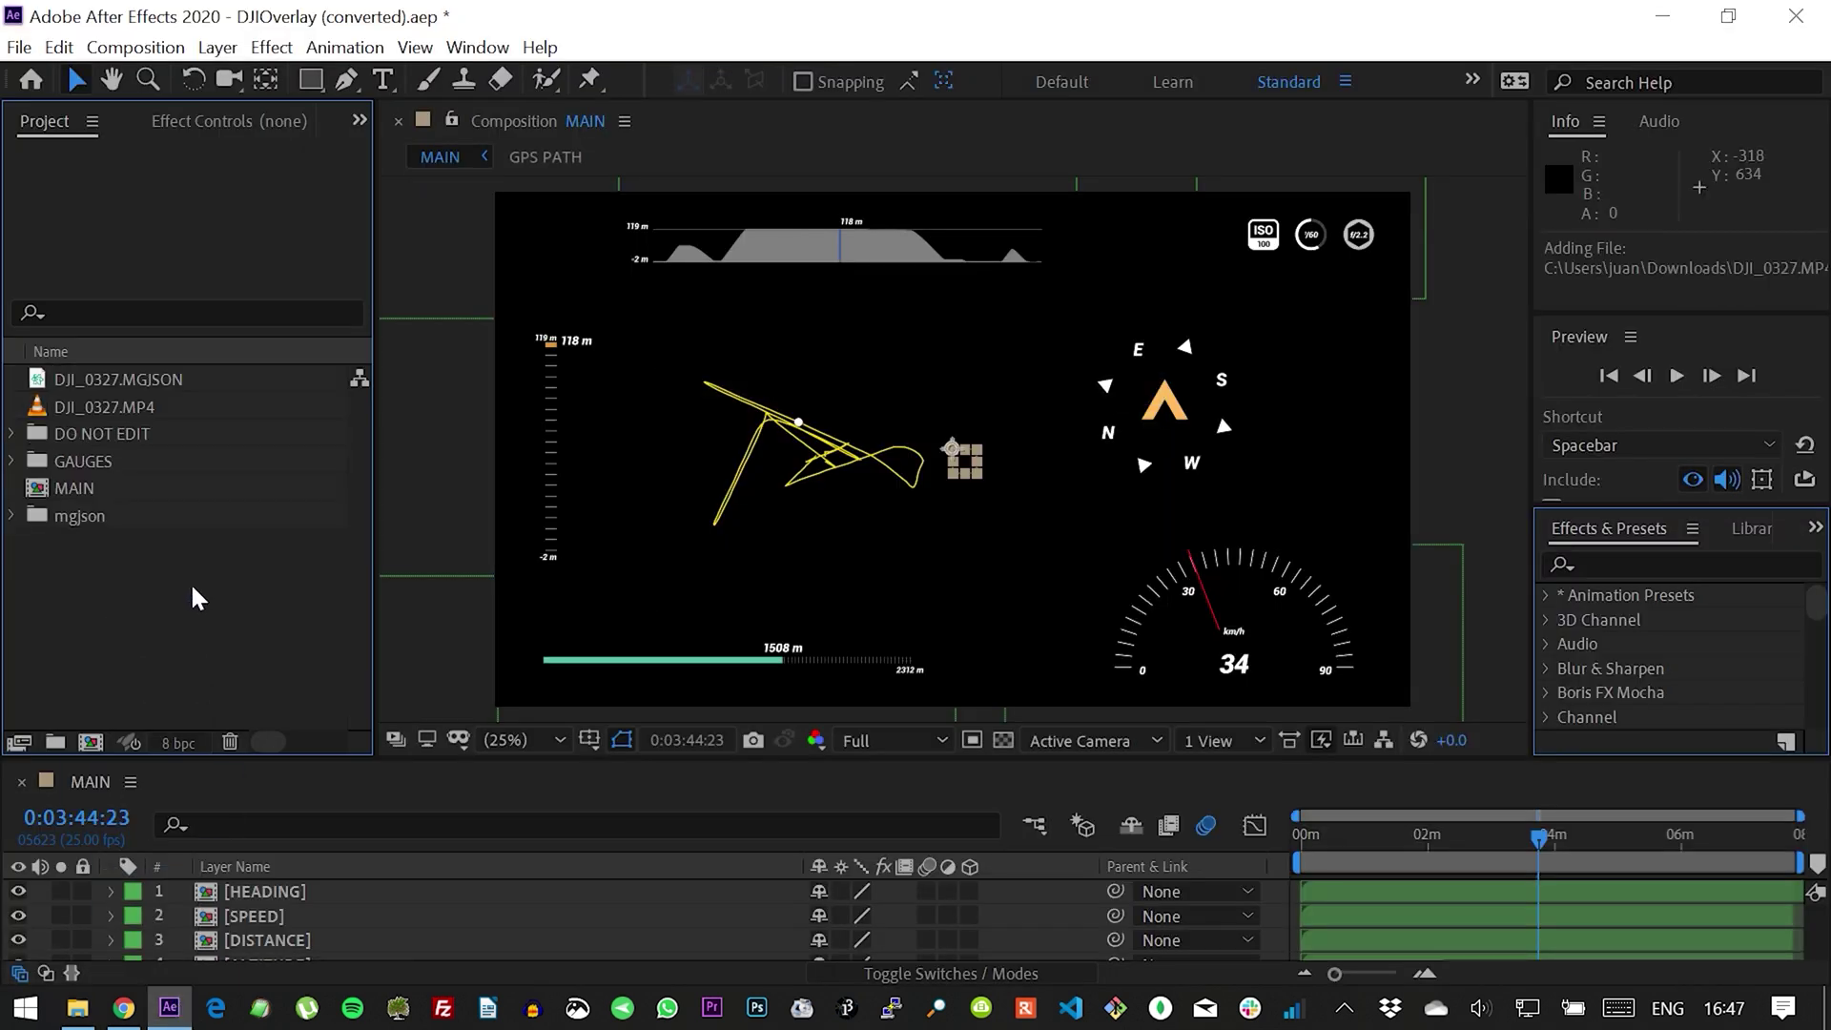
Create the DJI_0327 composition from the MP4 and layer the GPS PATH gauge above the footage
left_click_drag(36, 410, 82, 734)
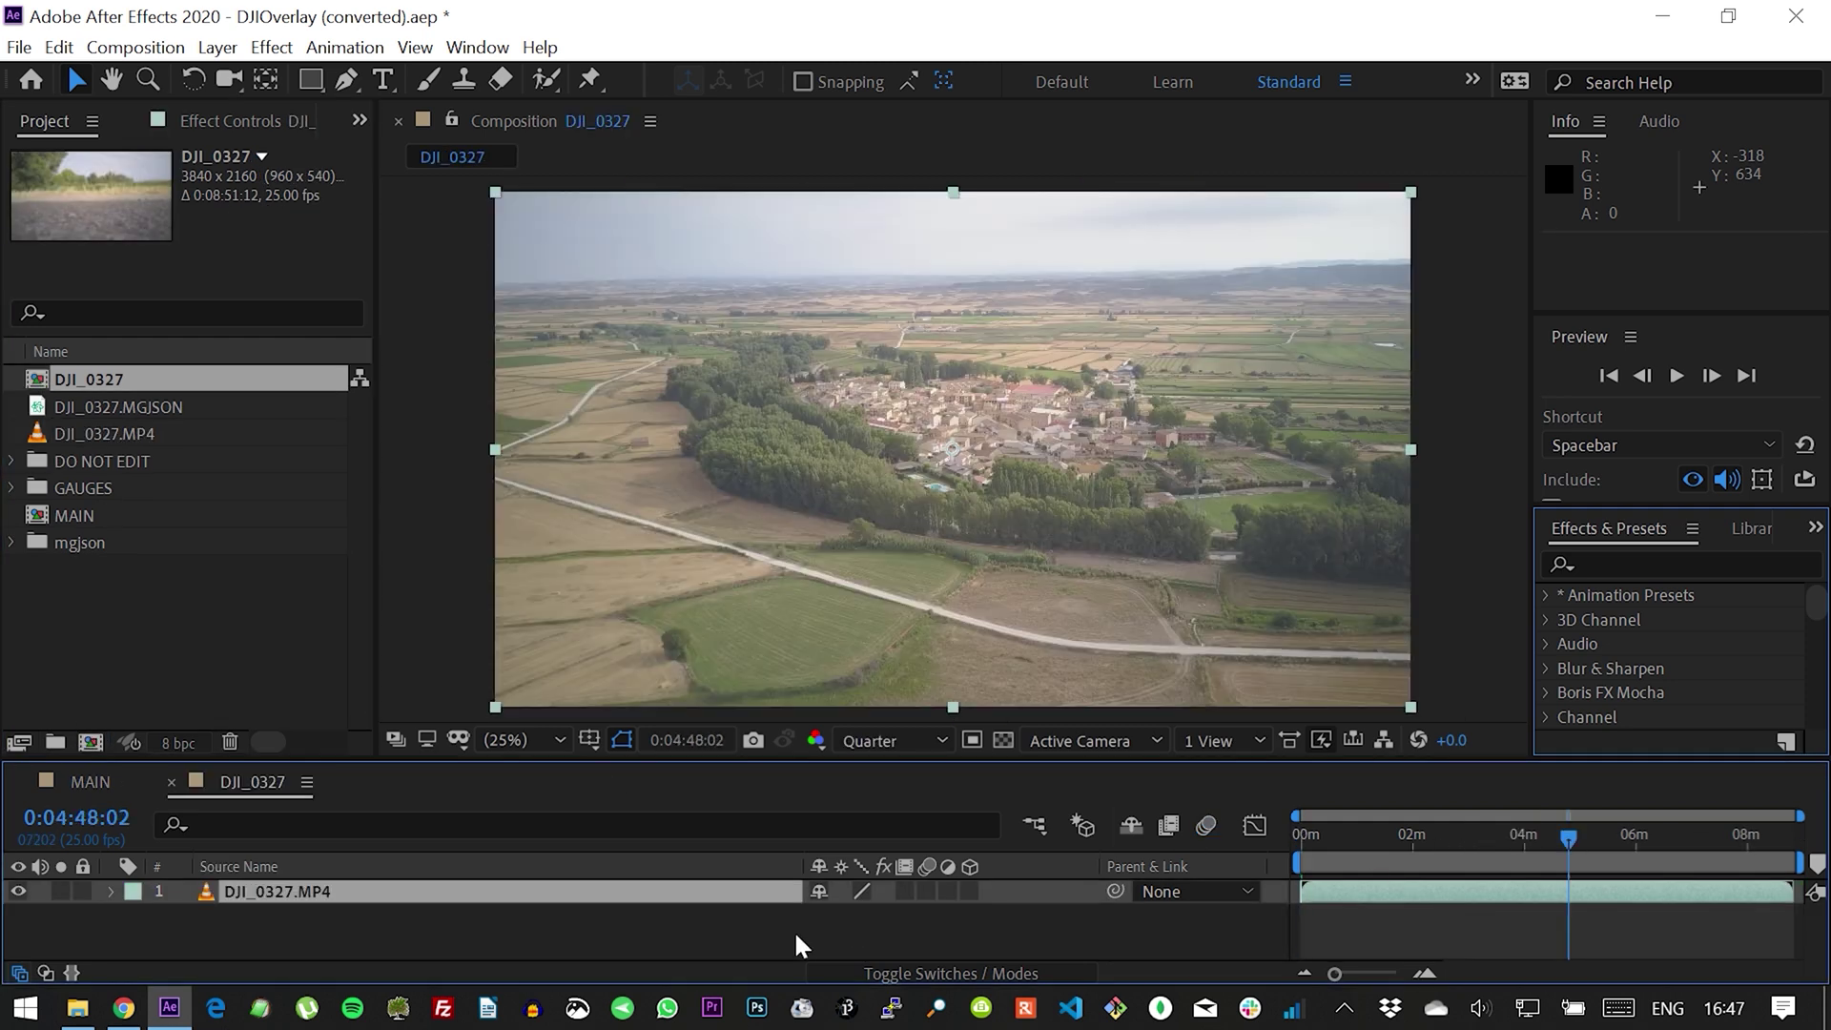
left_click(797, 945)
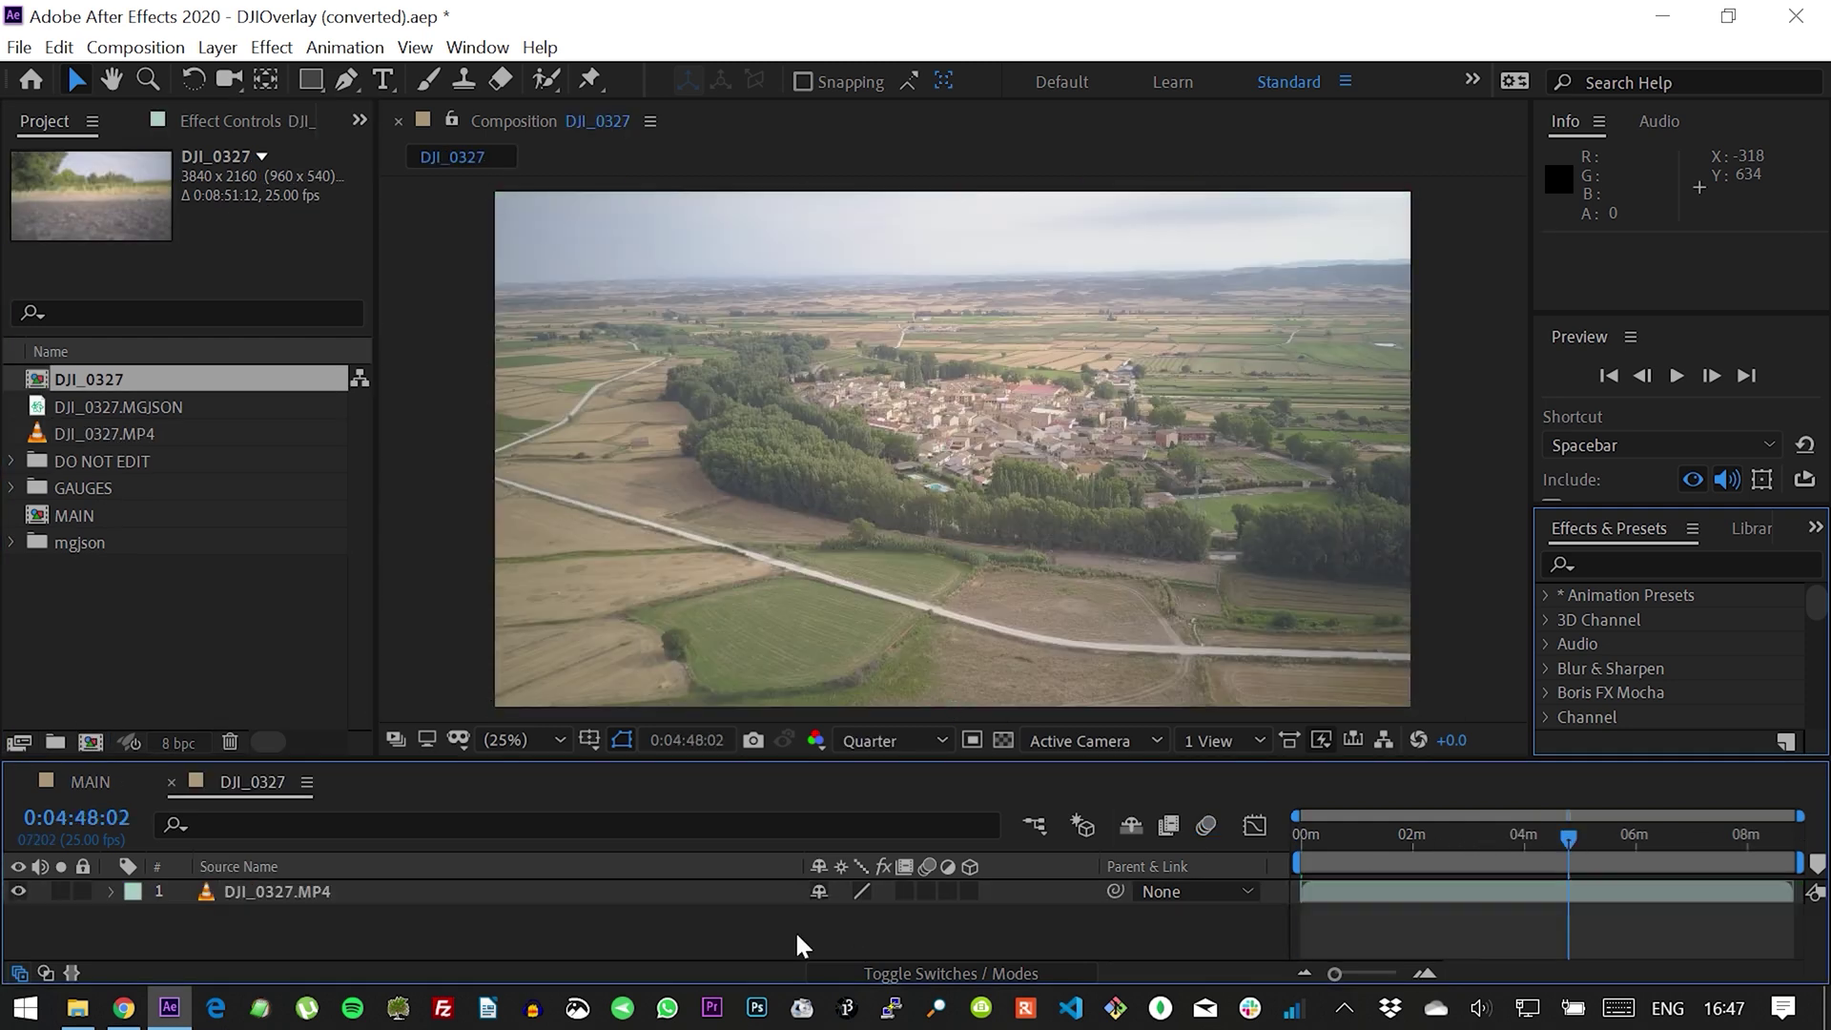
left_click(11, 489)
left_click_drag(68, 629, 214, 900)
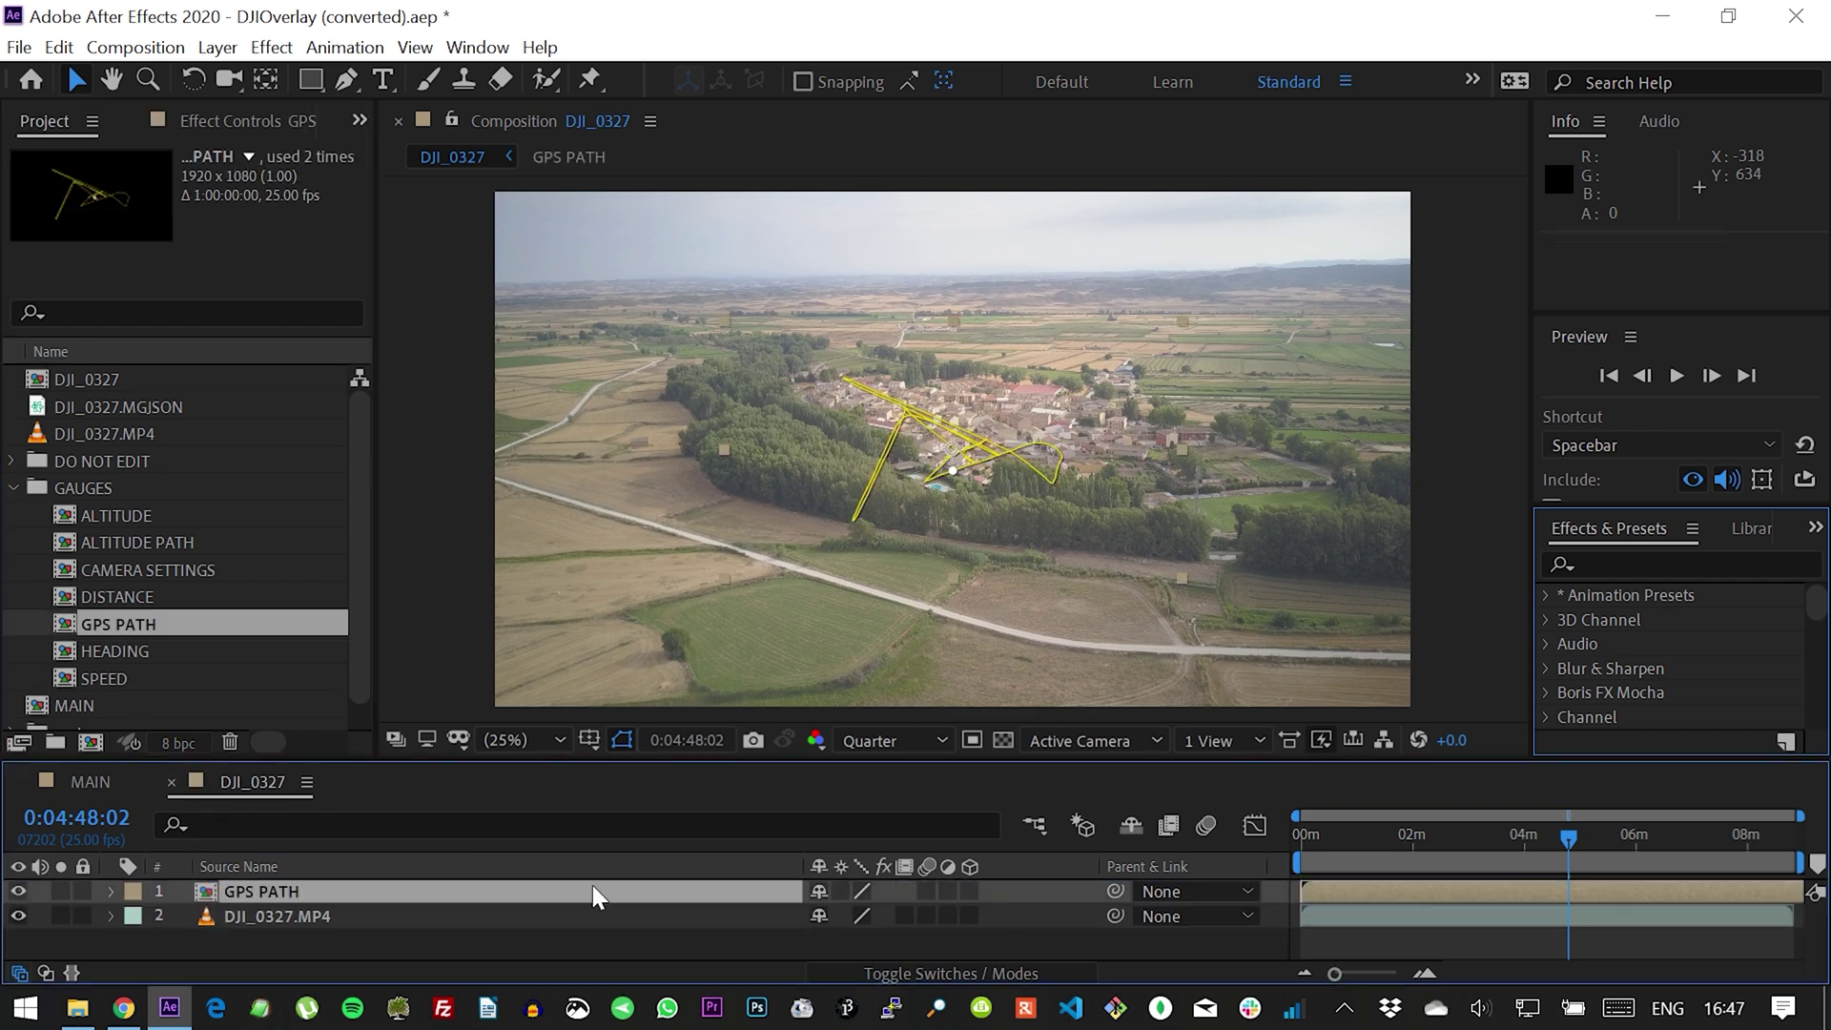
Add DJI_0327.MGJSON to GPS PATH and make it the Control layer's mgJSON Source Layer
double_click(379, 901)
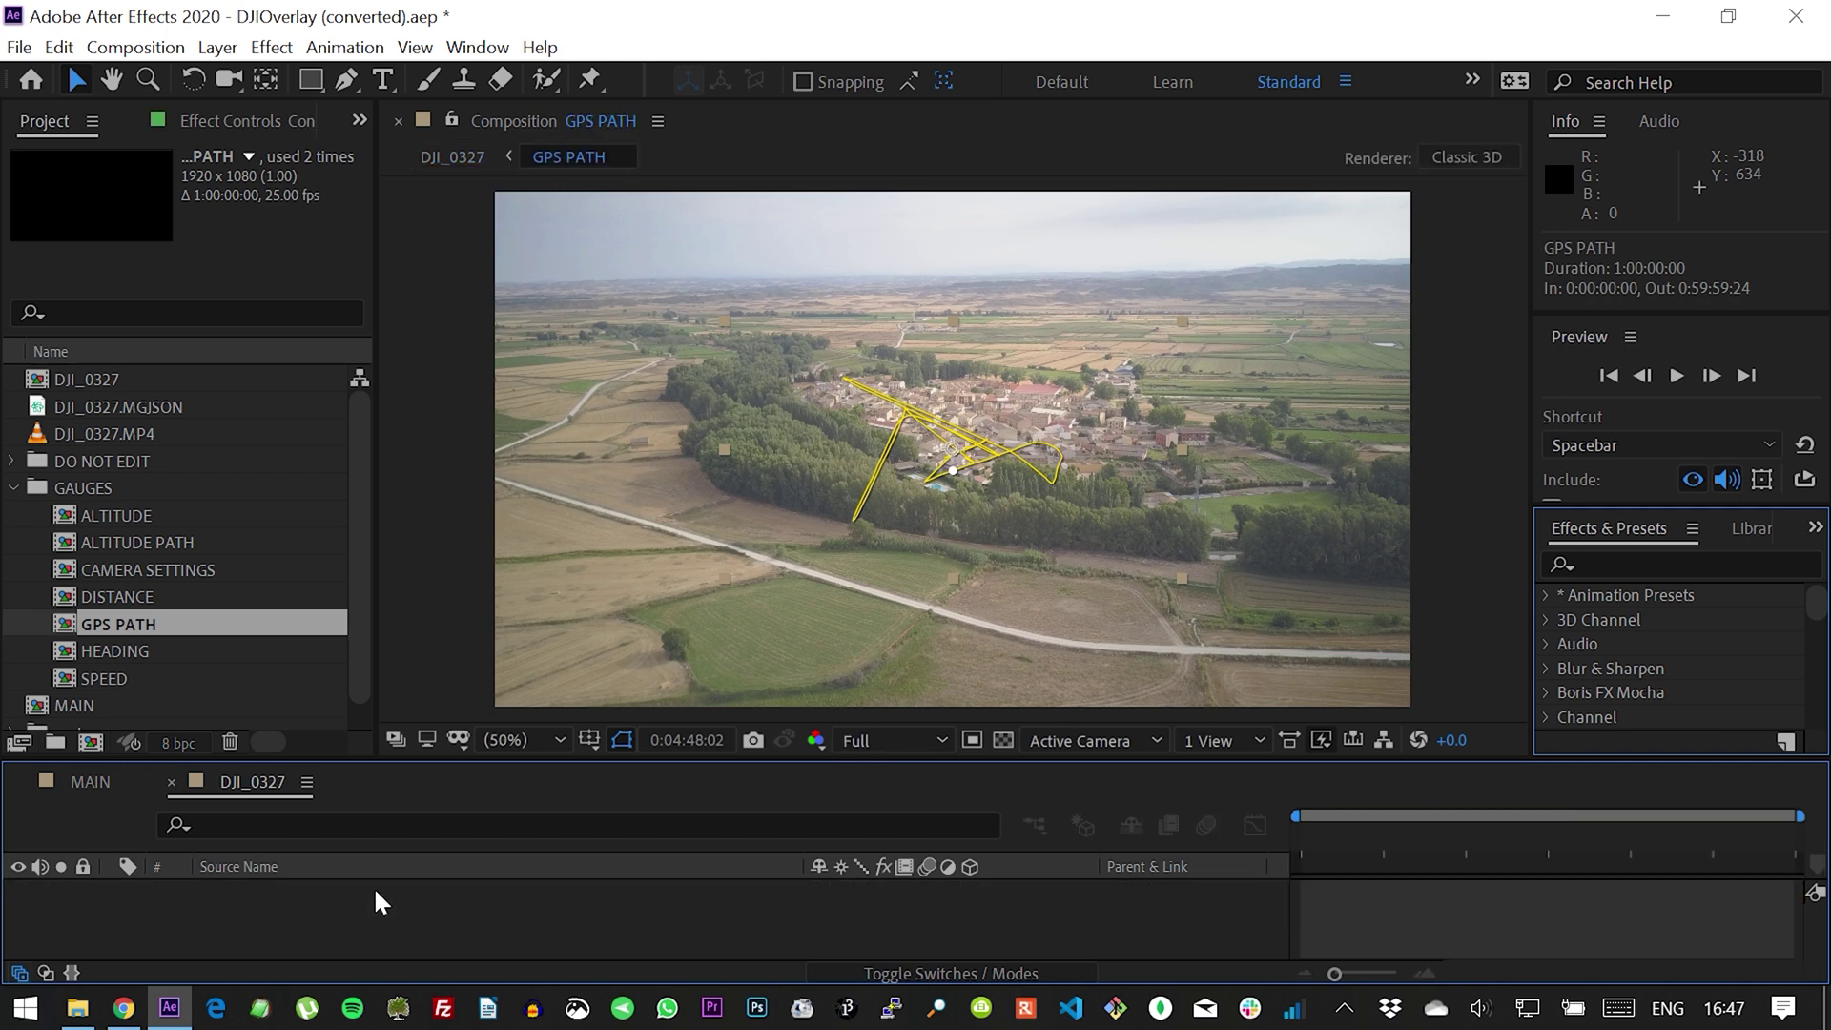
left_click(66, 413)
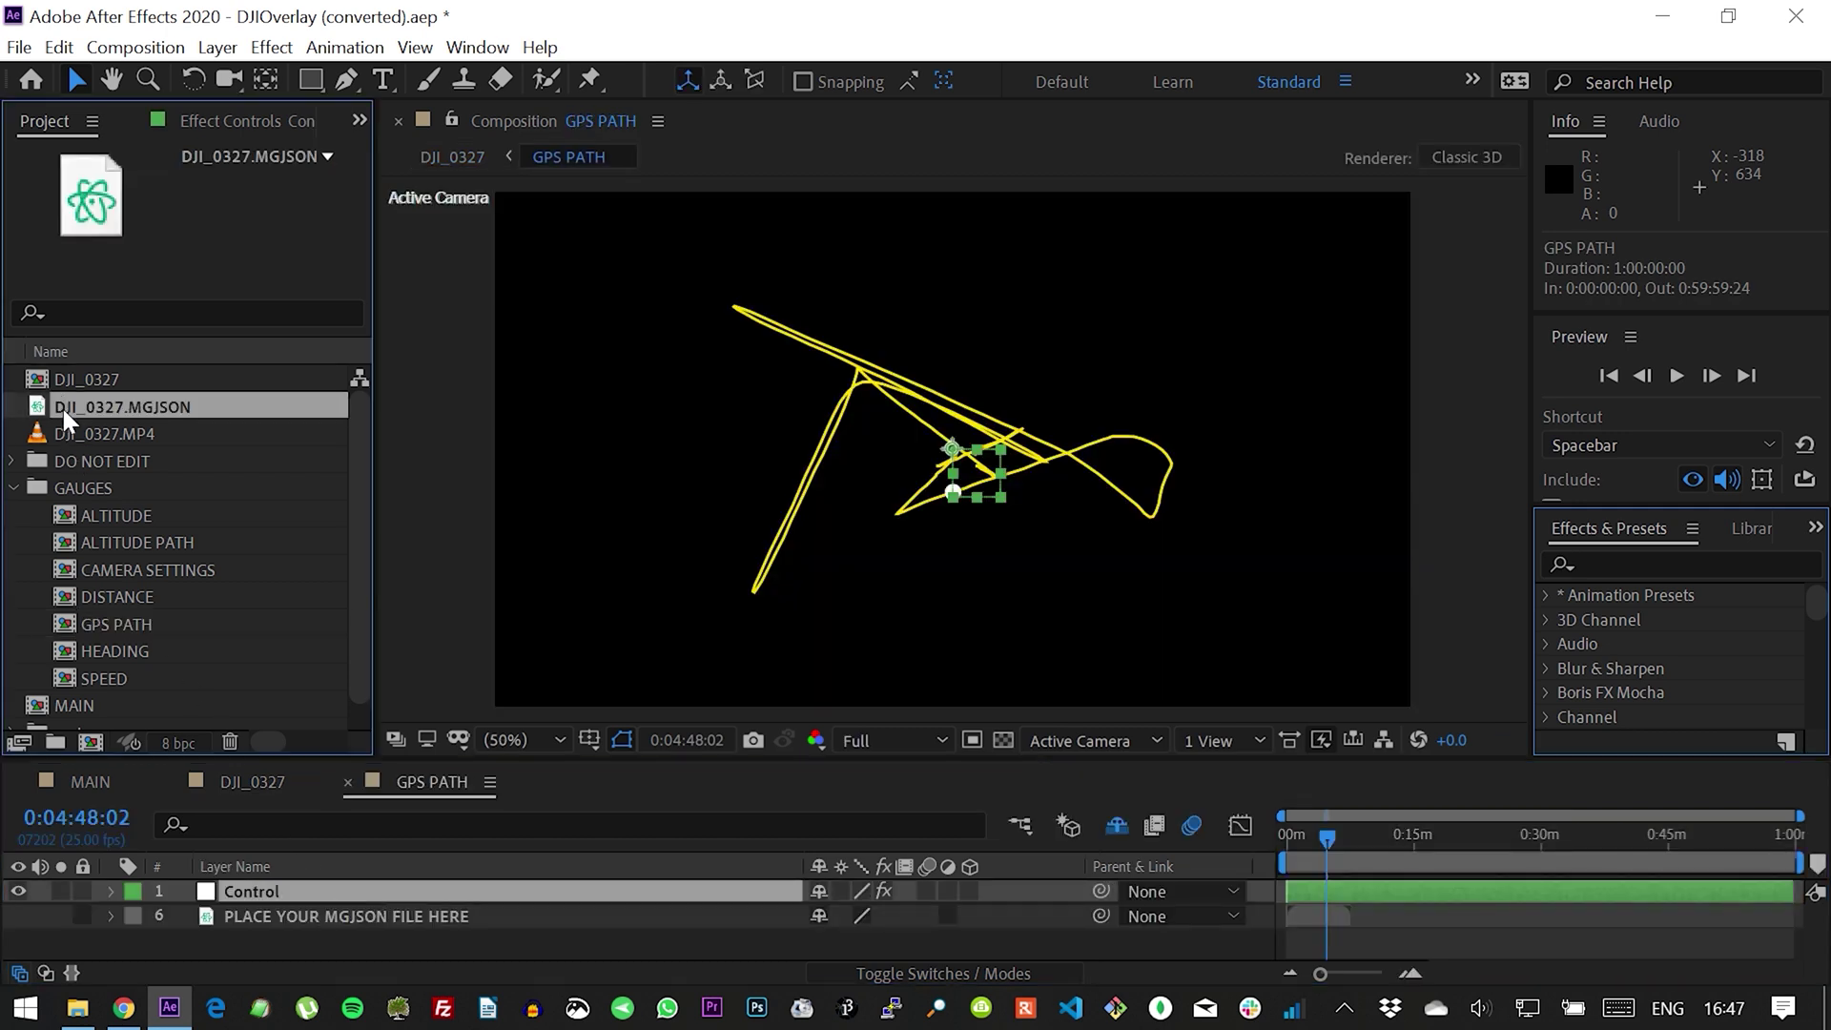
left_click_drag(38, 415, 196, 901)
left_click(214, 896)
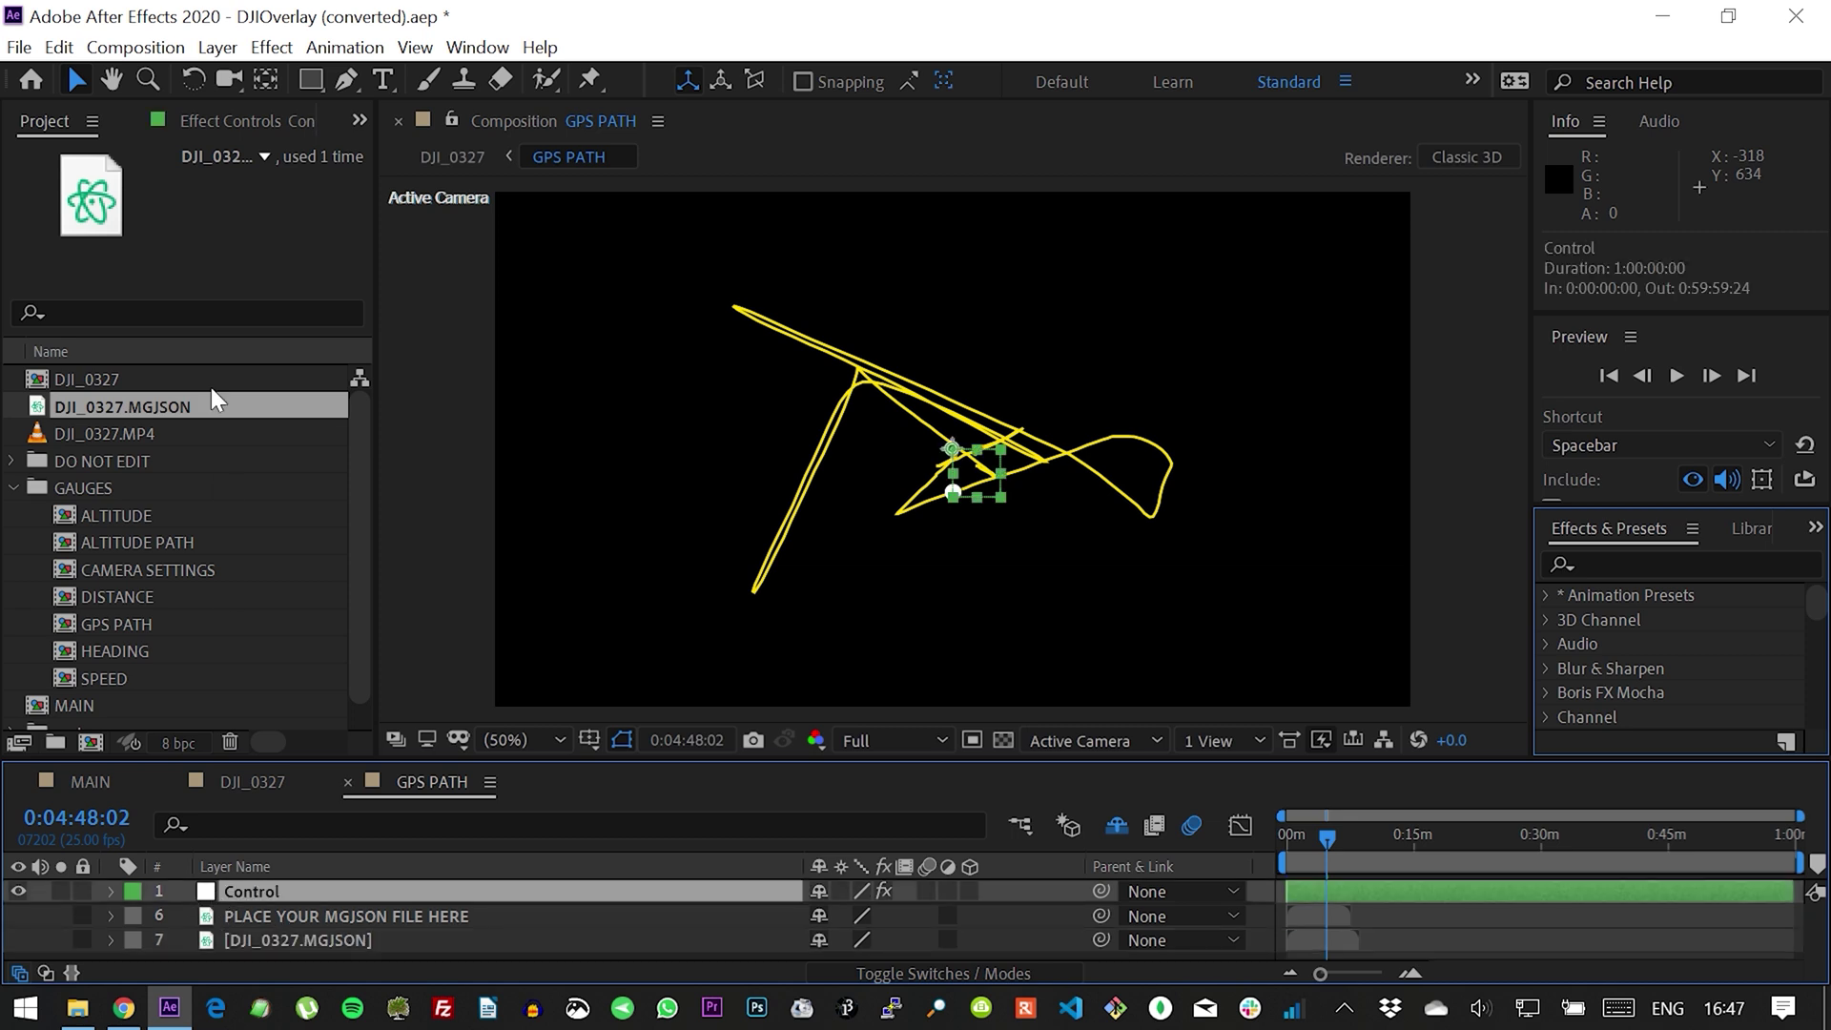
left_click(218, 124)
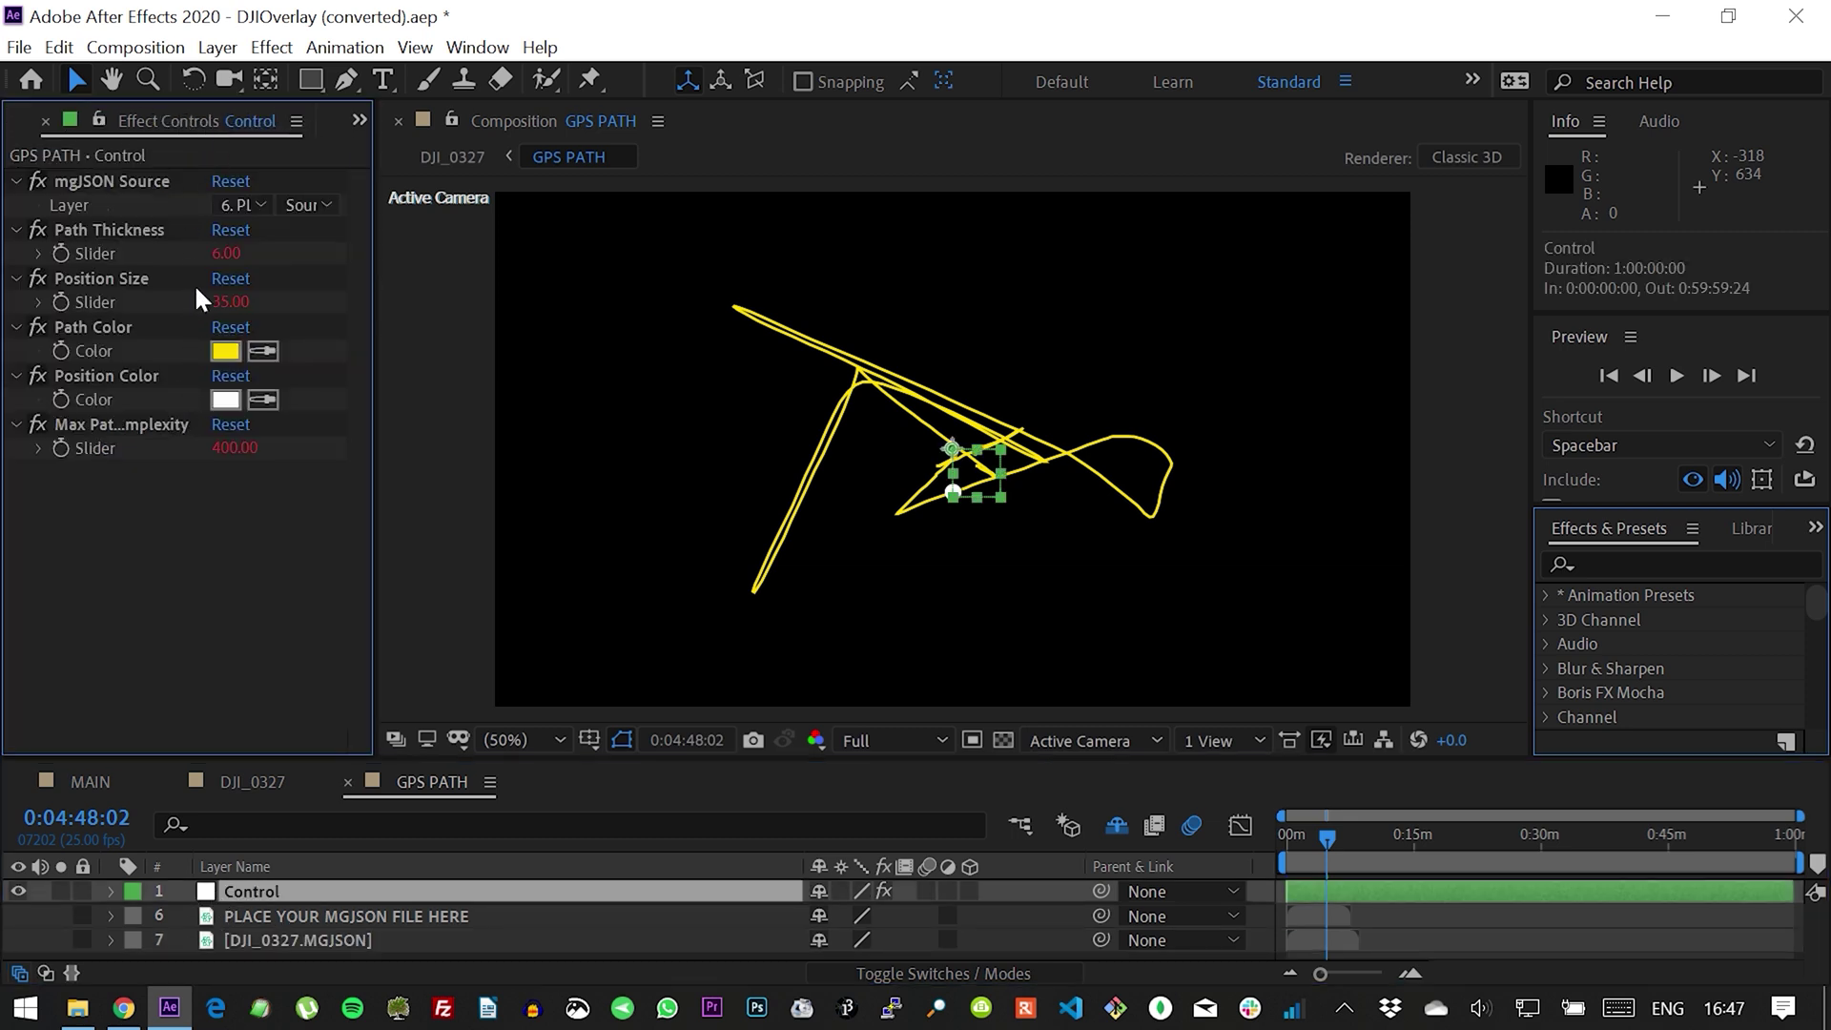
left_click(253, 212)
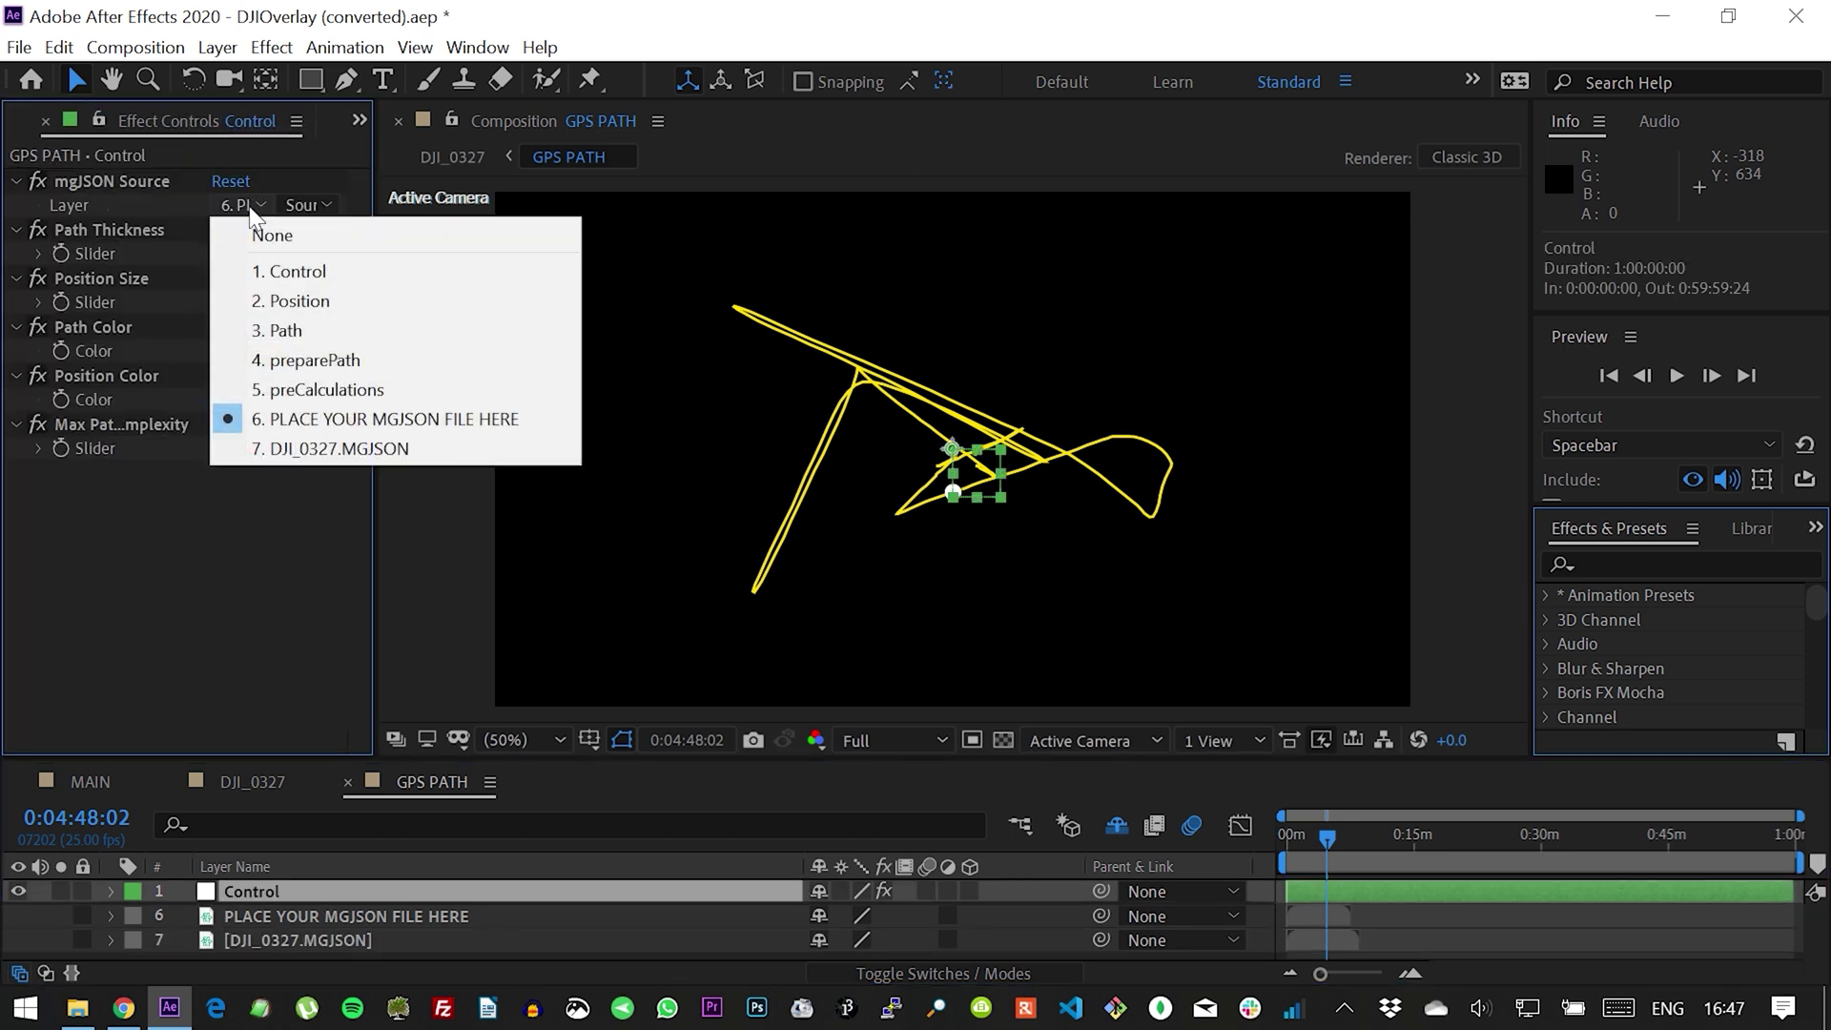
left_click(351, 452)
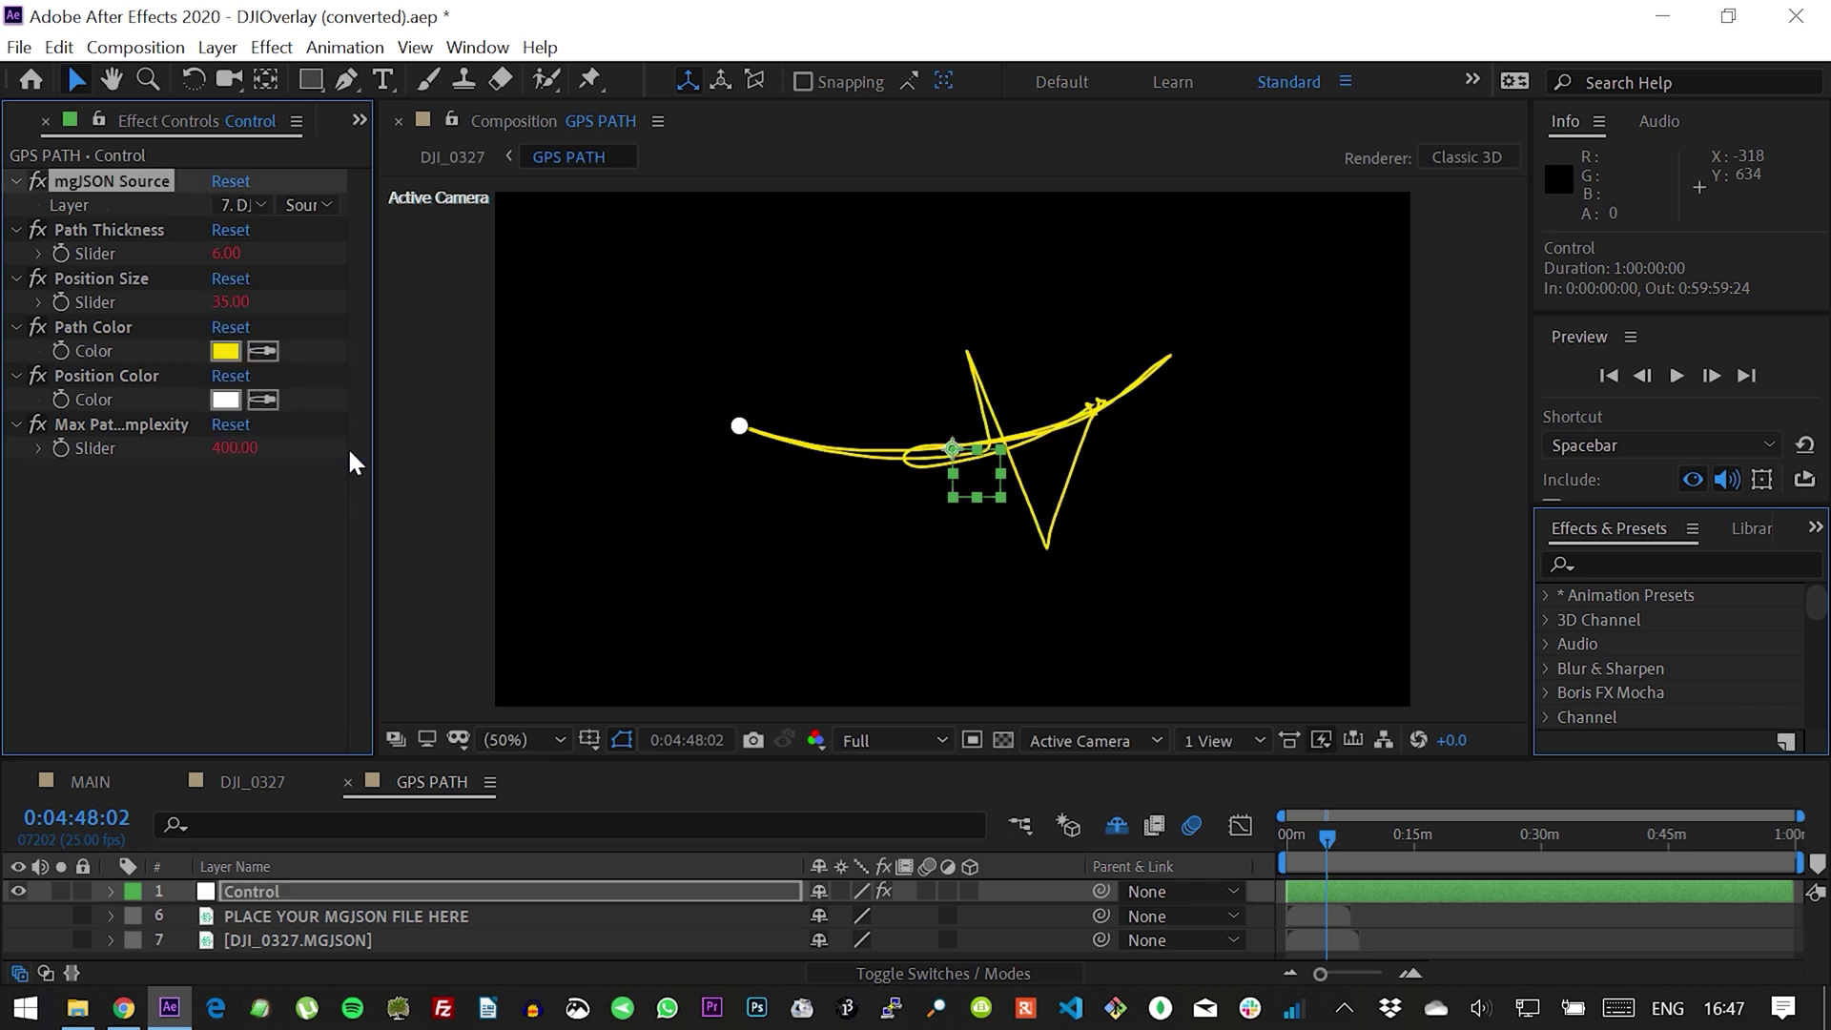
Delete the PLACE YOUR MGJSON FILE HERE placeholder layer
left_click(323, 921)
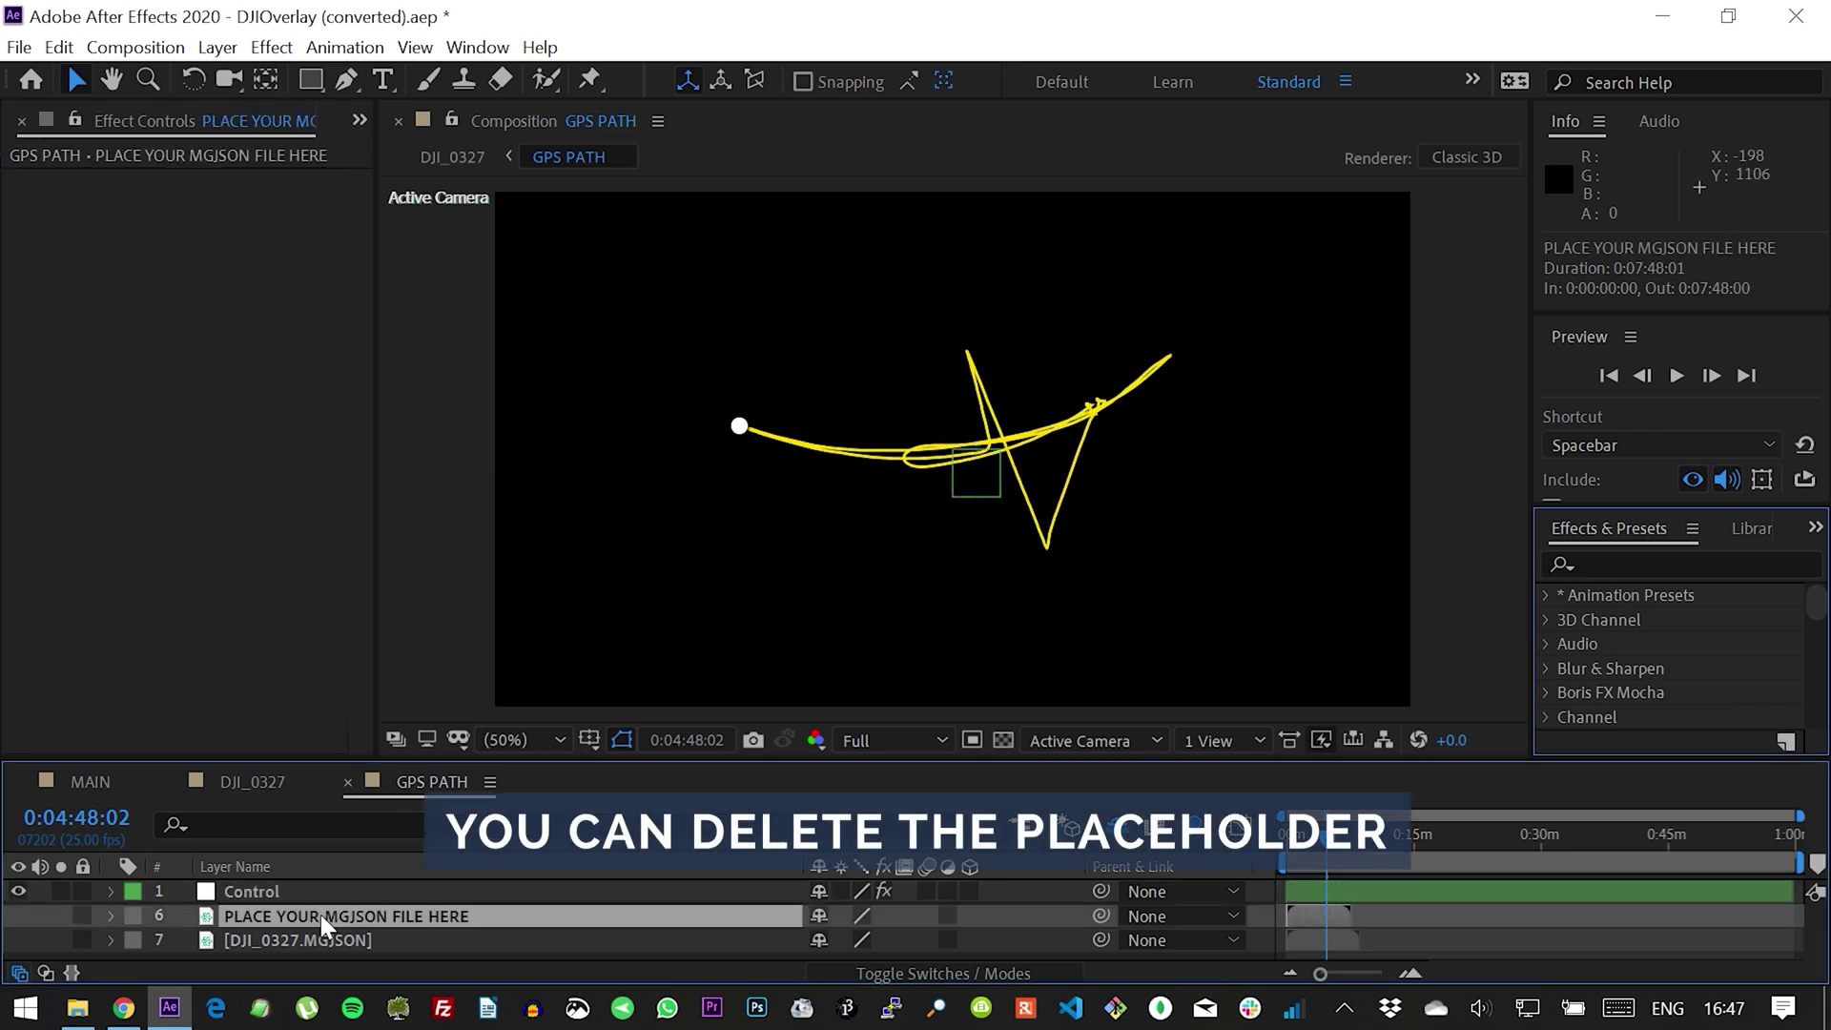
key("Delete")
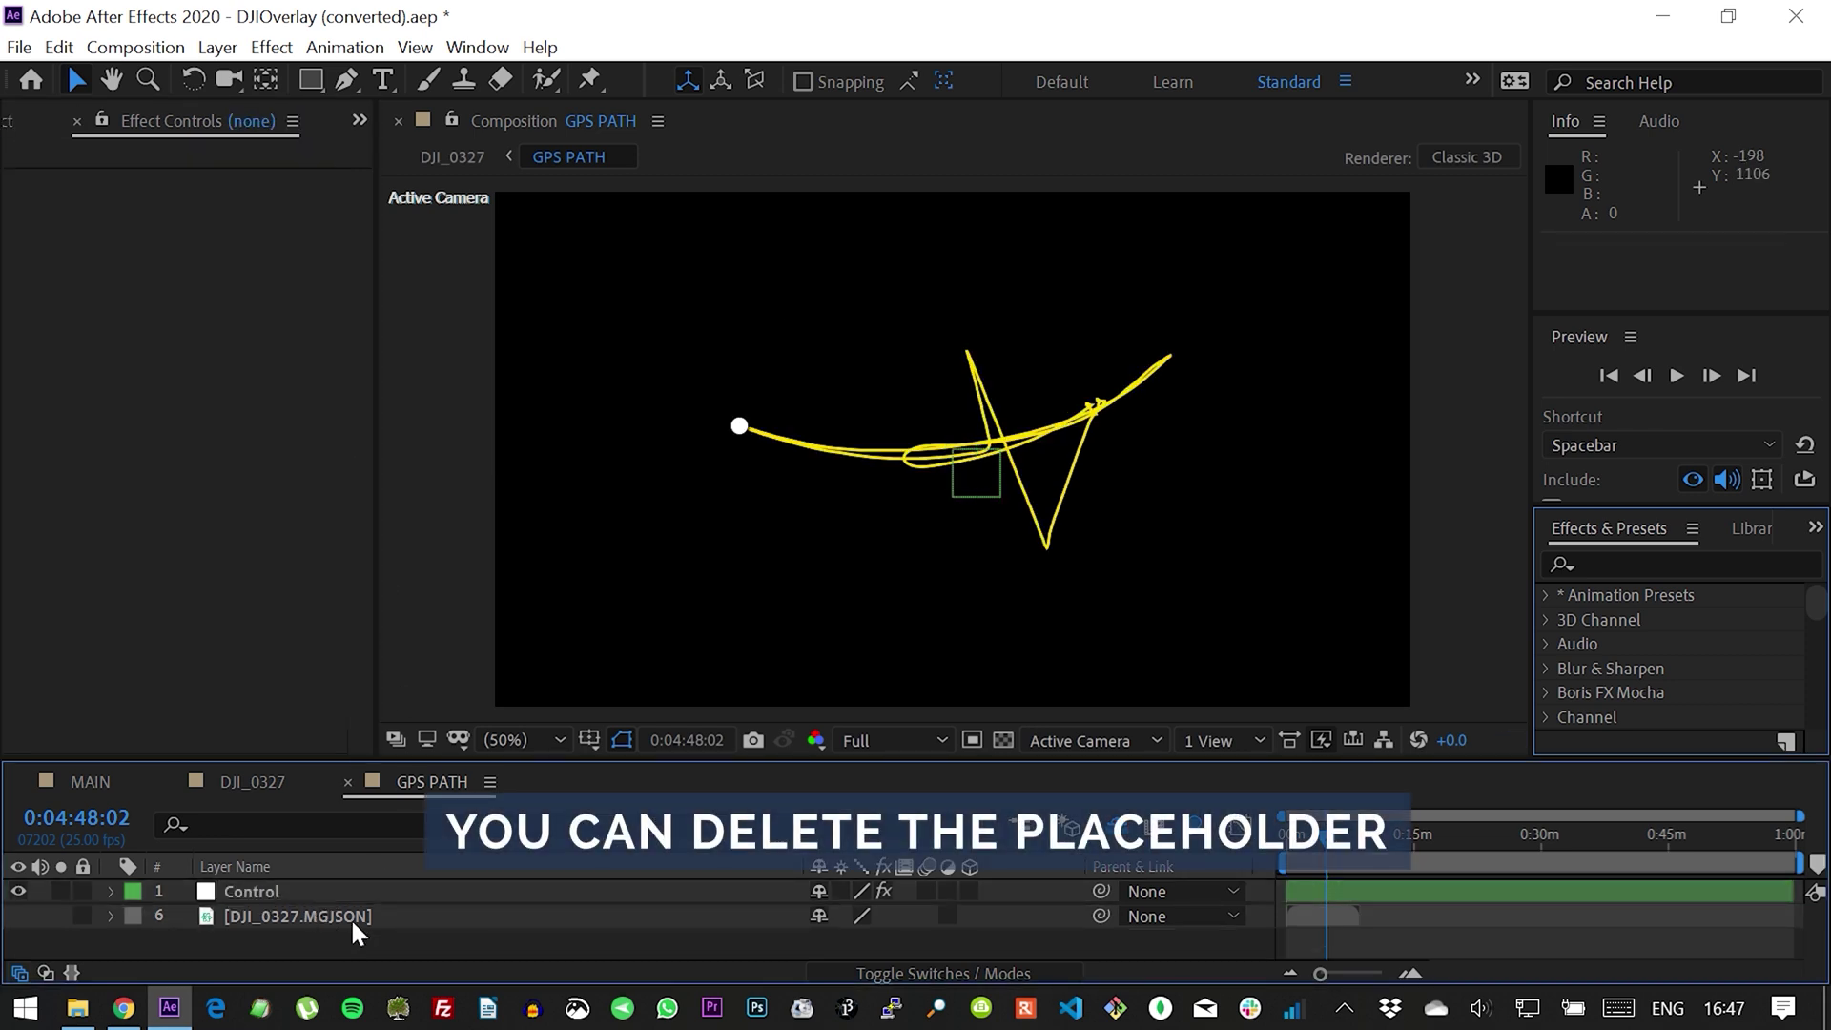
left_click(274, 900)
Make the GPS path white, the position dot red (ff0000), and set Path Thickness to 3
left_click(226, 353)
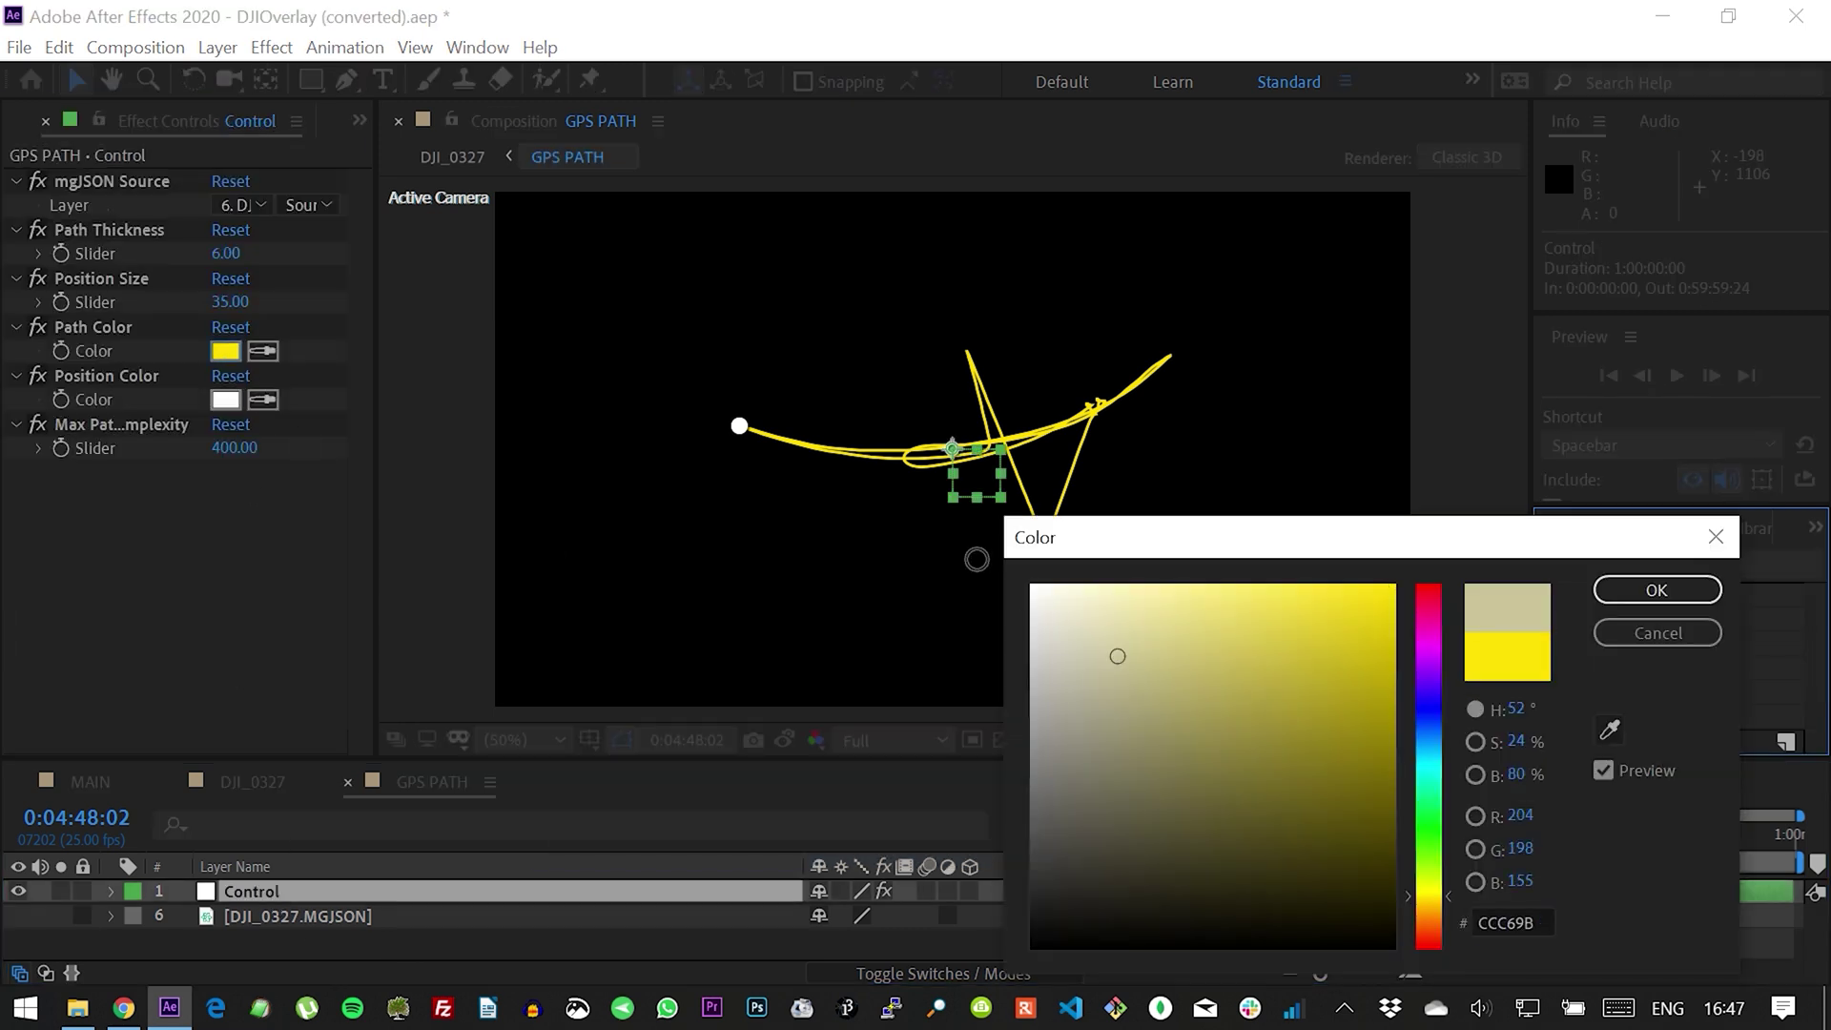
left_click_drag(1115, 654, 963, 593)
left_click(1657, 590)
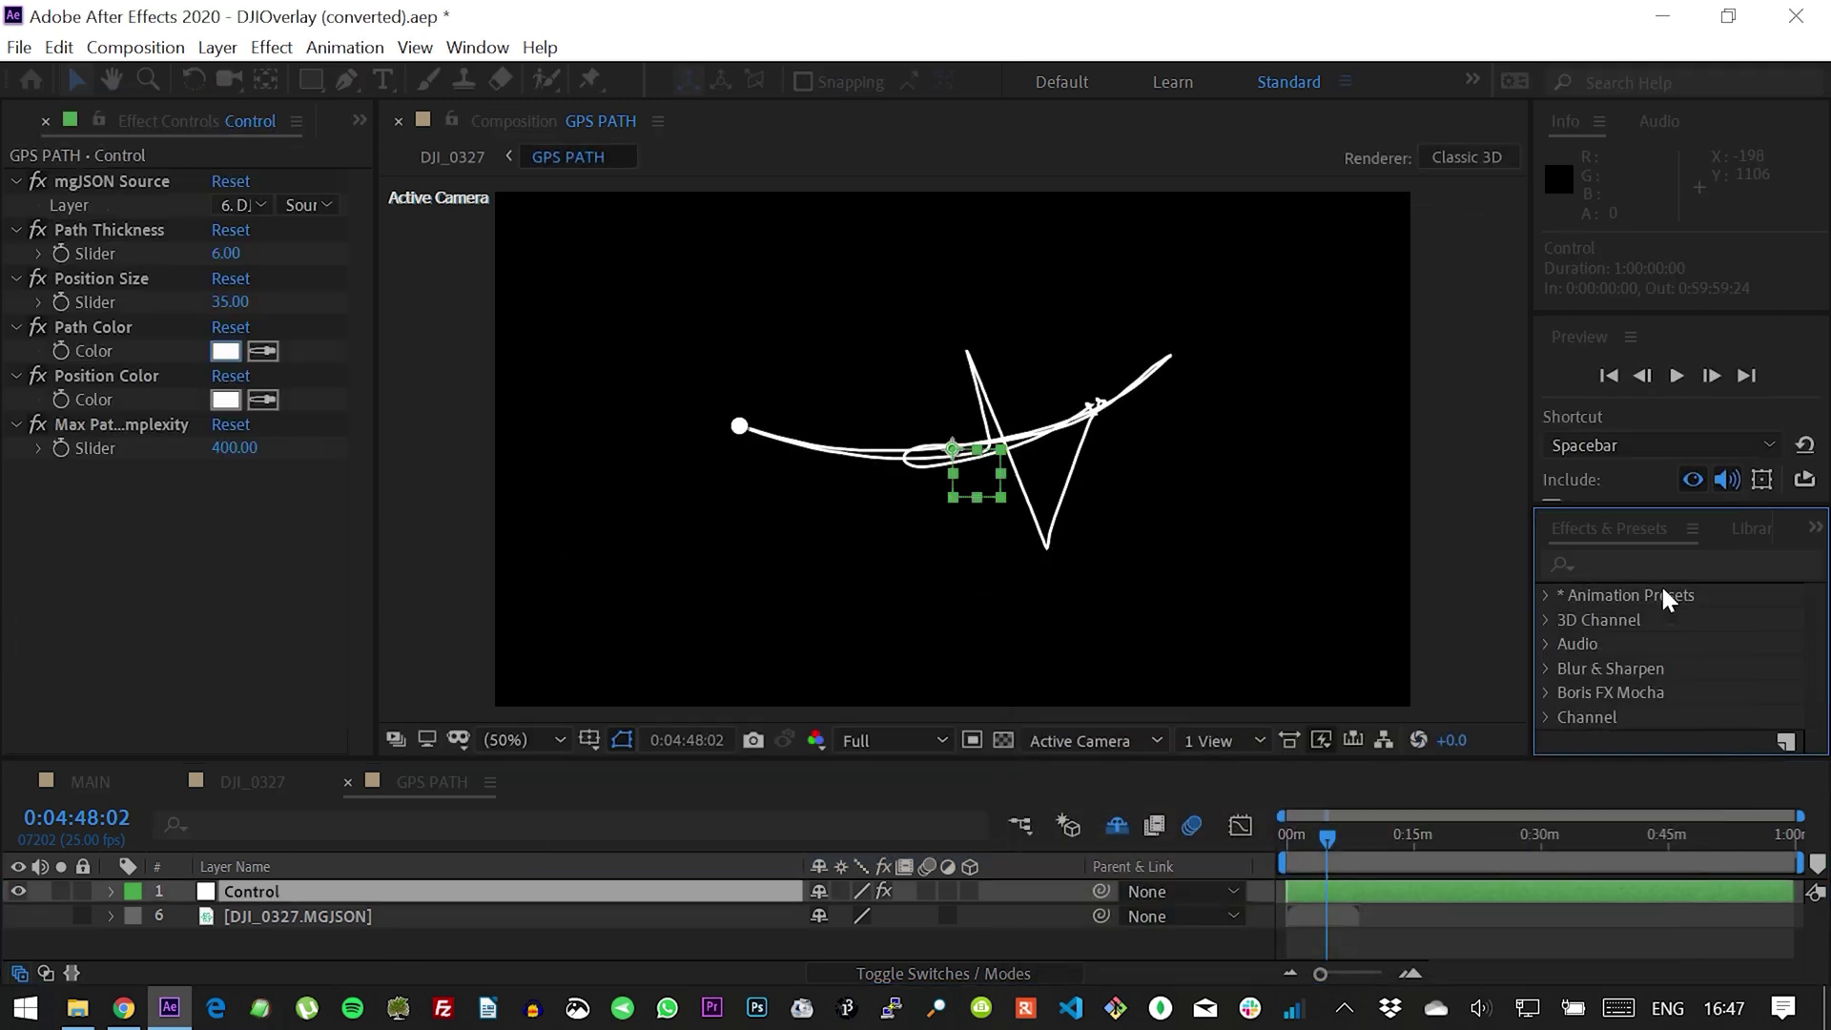
left_click(226, 351)
type("ff0000")
left_click(1656, 590)
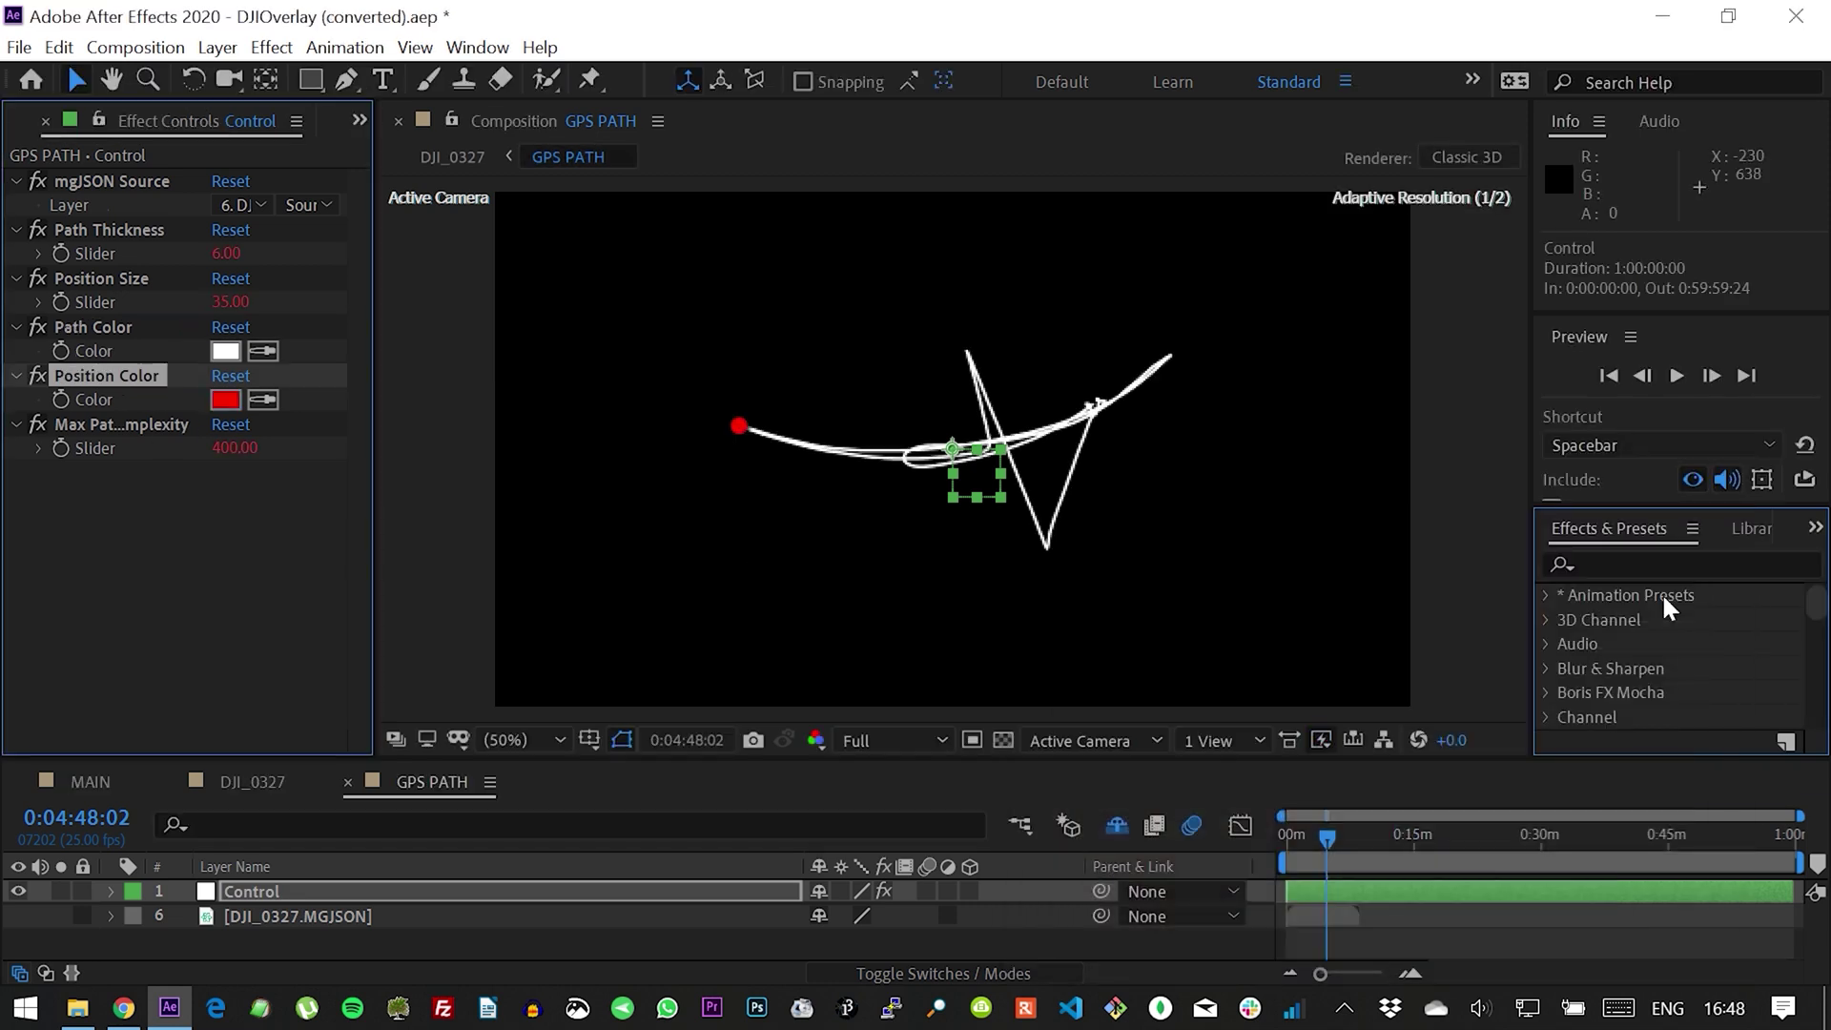
left_click(164, 582)
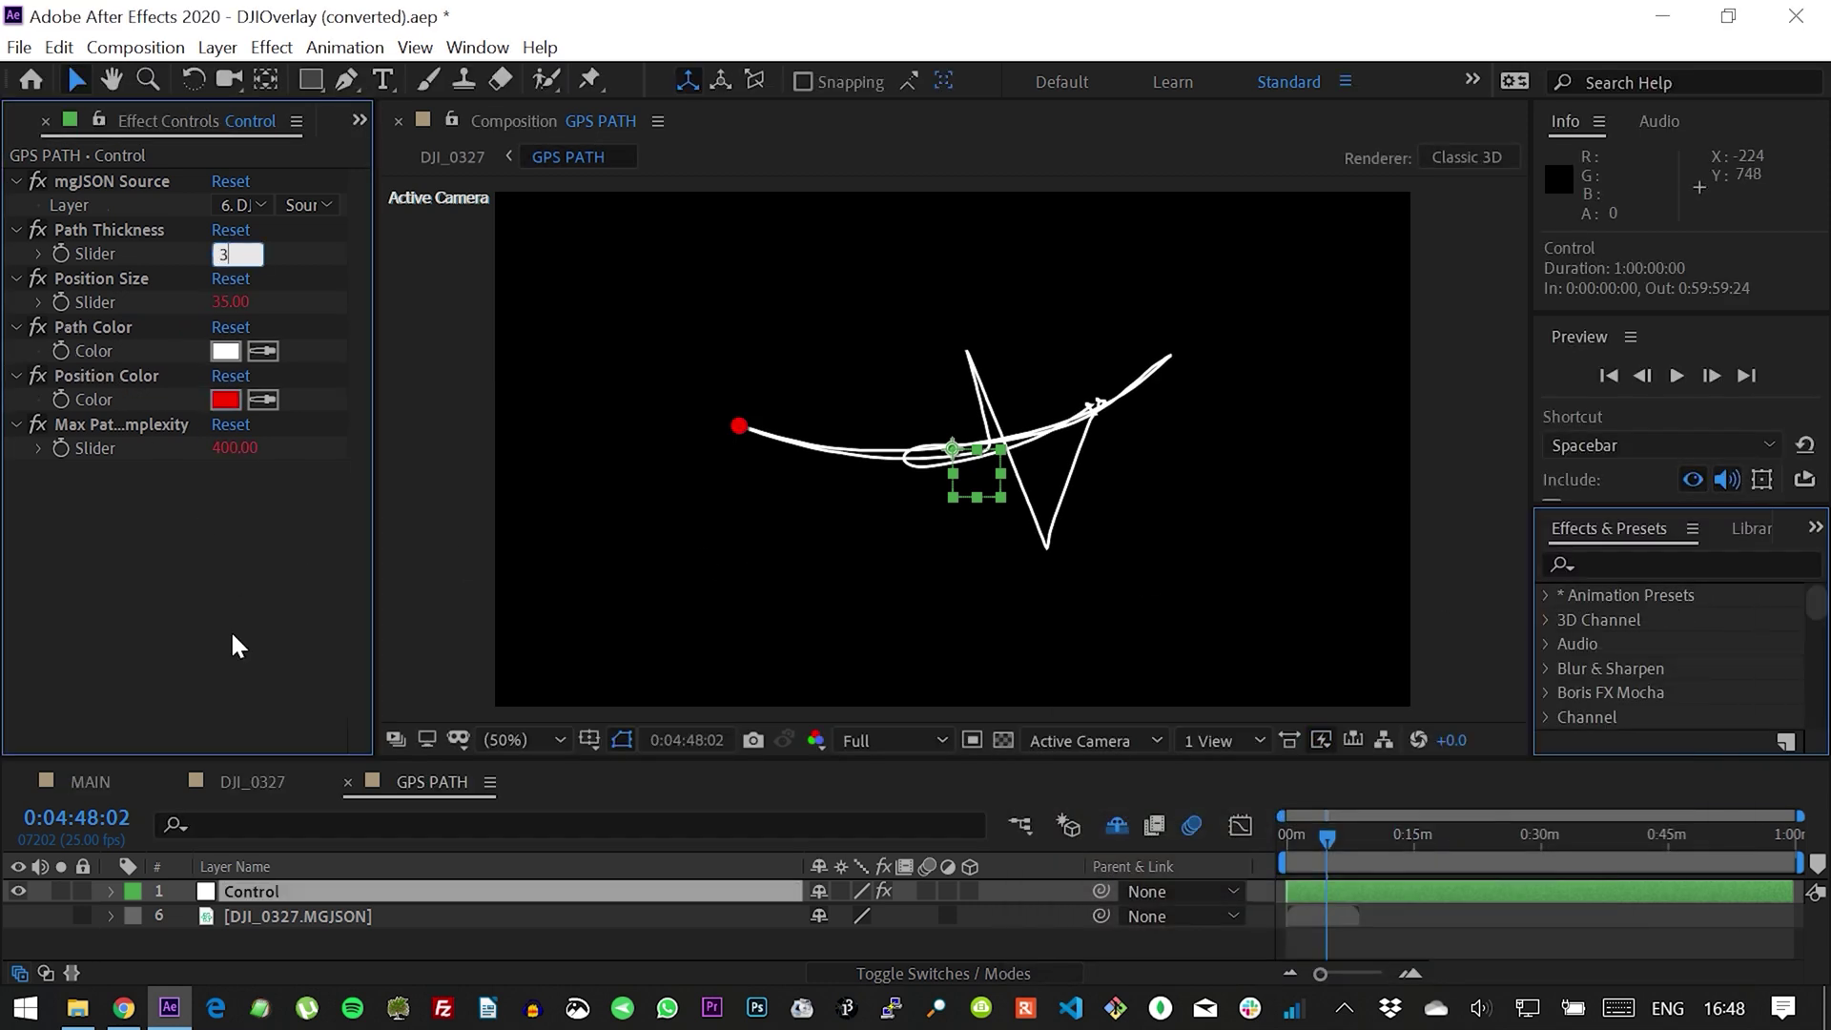
type("3")
key("Return")
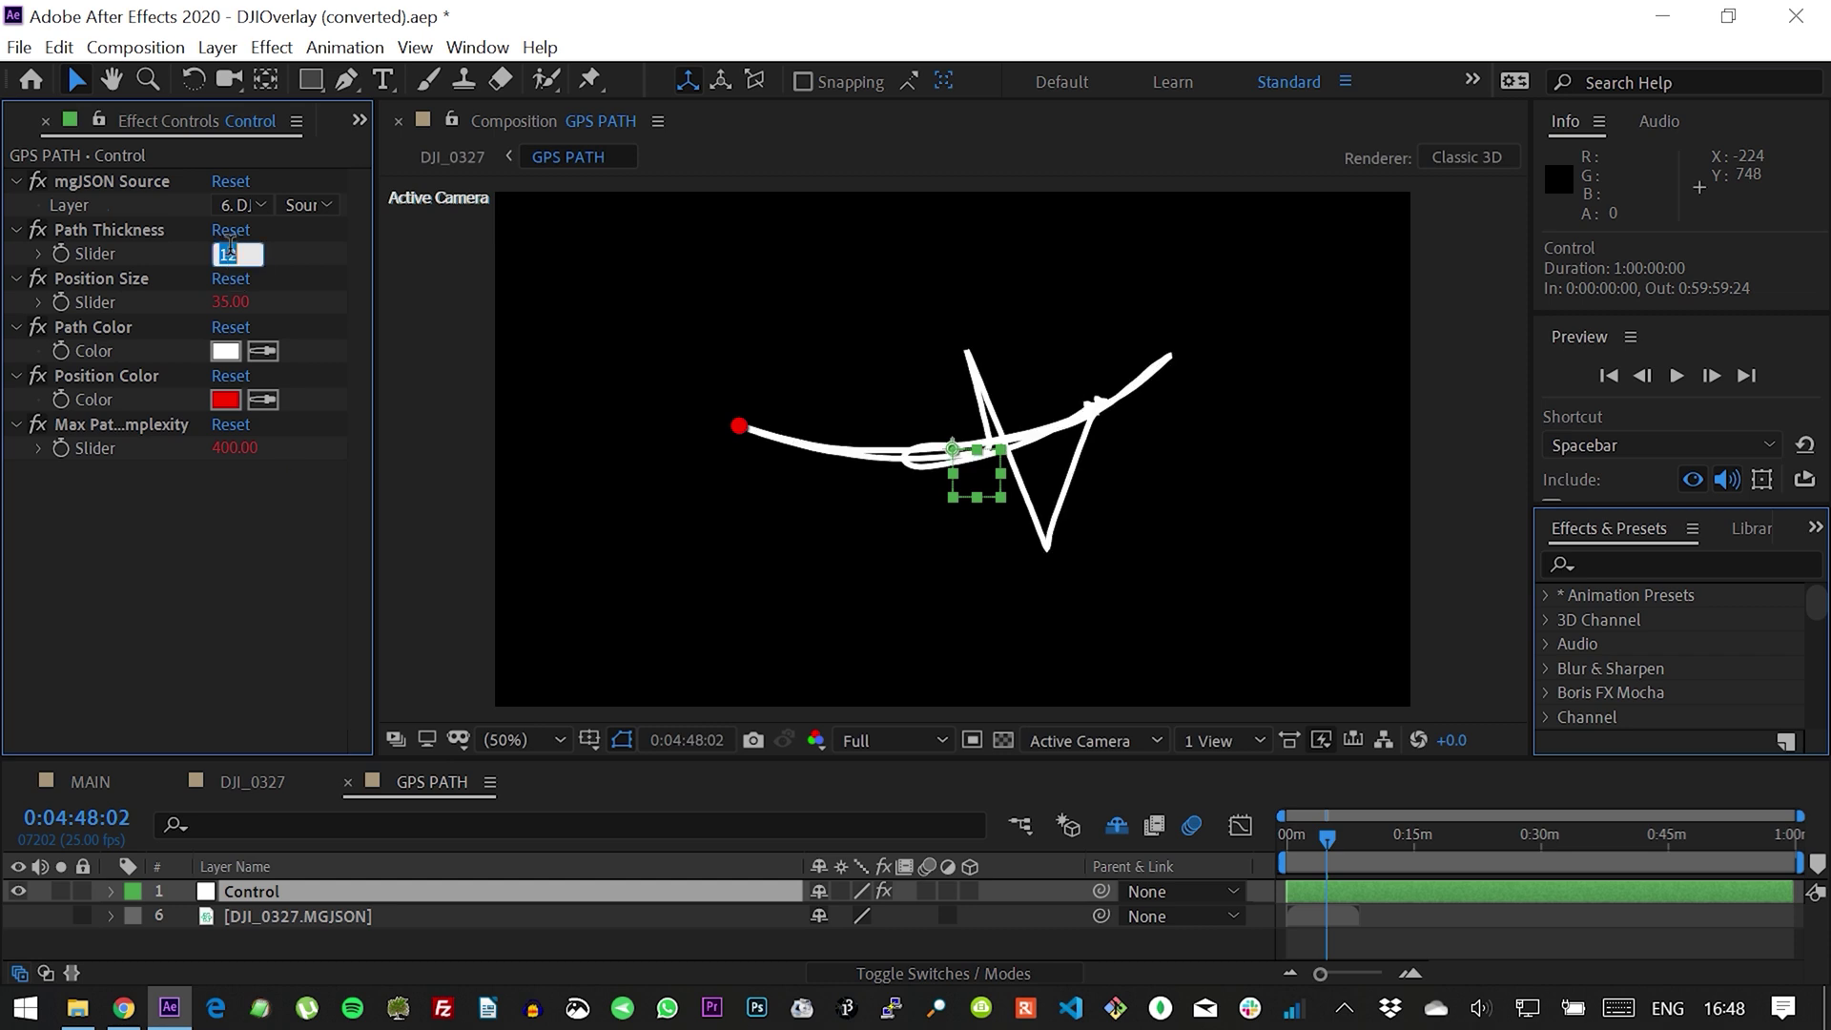
Move the GPS PATH gauge to the lower right of the DJI_0327 footage
left_click(250, 781)
left_click(996, 462)
left_click_drag(993, 462, 1302, 649)
Scale the GPS PATH layer to 120%, nudge it up-left, and enable Collapse Transformations
key("s")
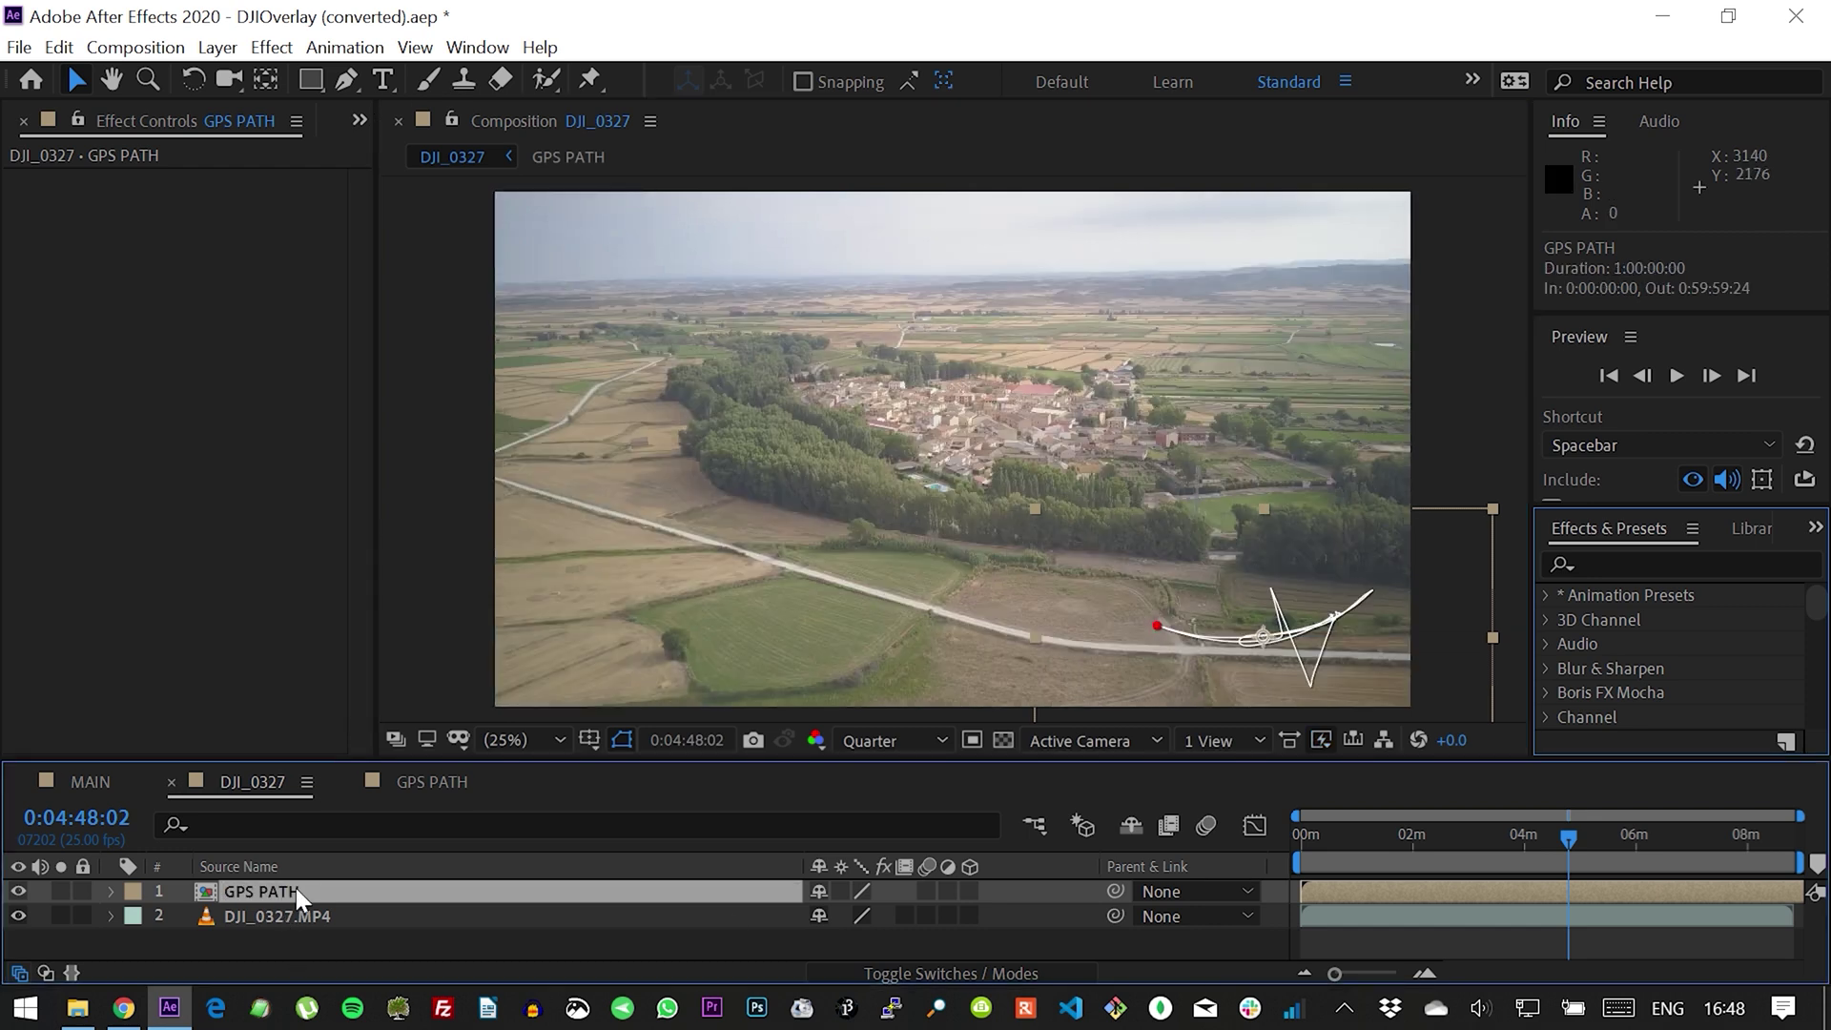
left_click(855, 915)
type("120")
key("Return")
left_click_drag(1301, 627, 1285, 614)
left_click(839, 889)
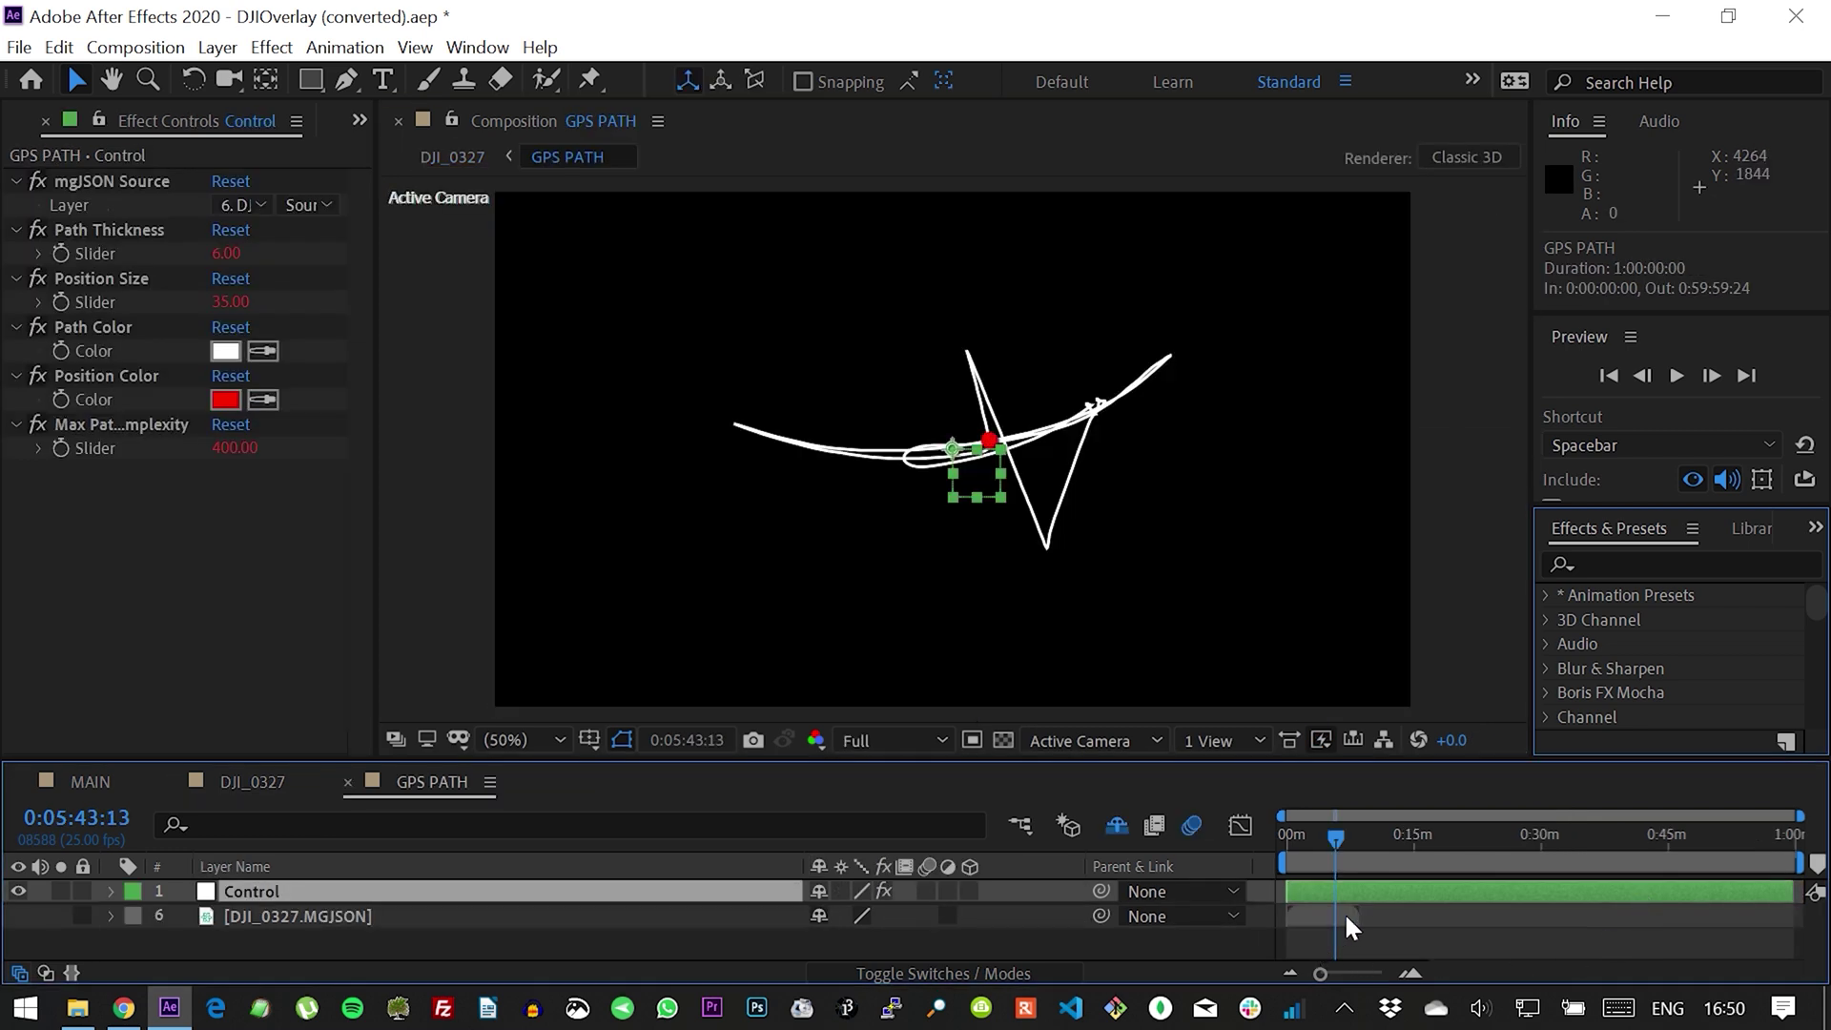
Trim the DJI_0327.MGJSON layer to start at 0:01:51:14, then undo the trim
left_click(1347, 917)
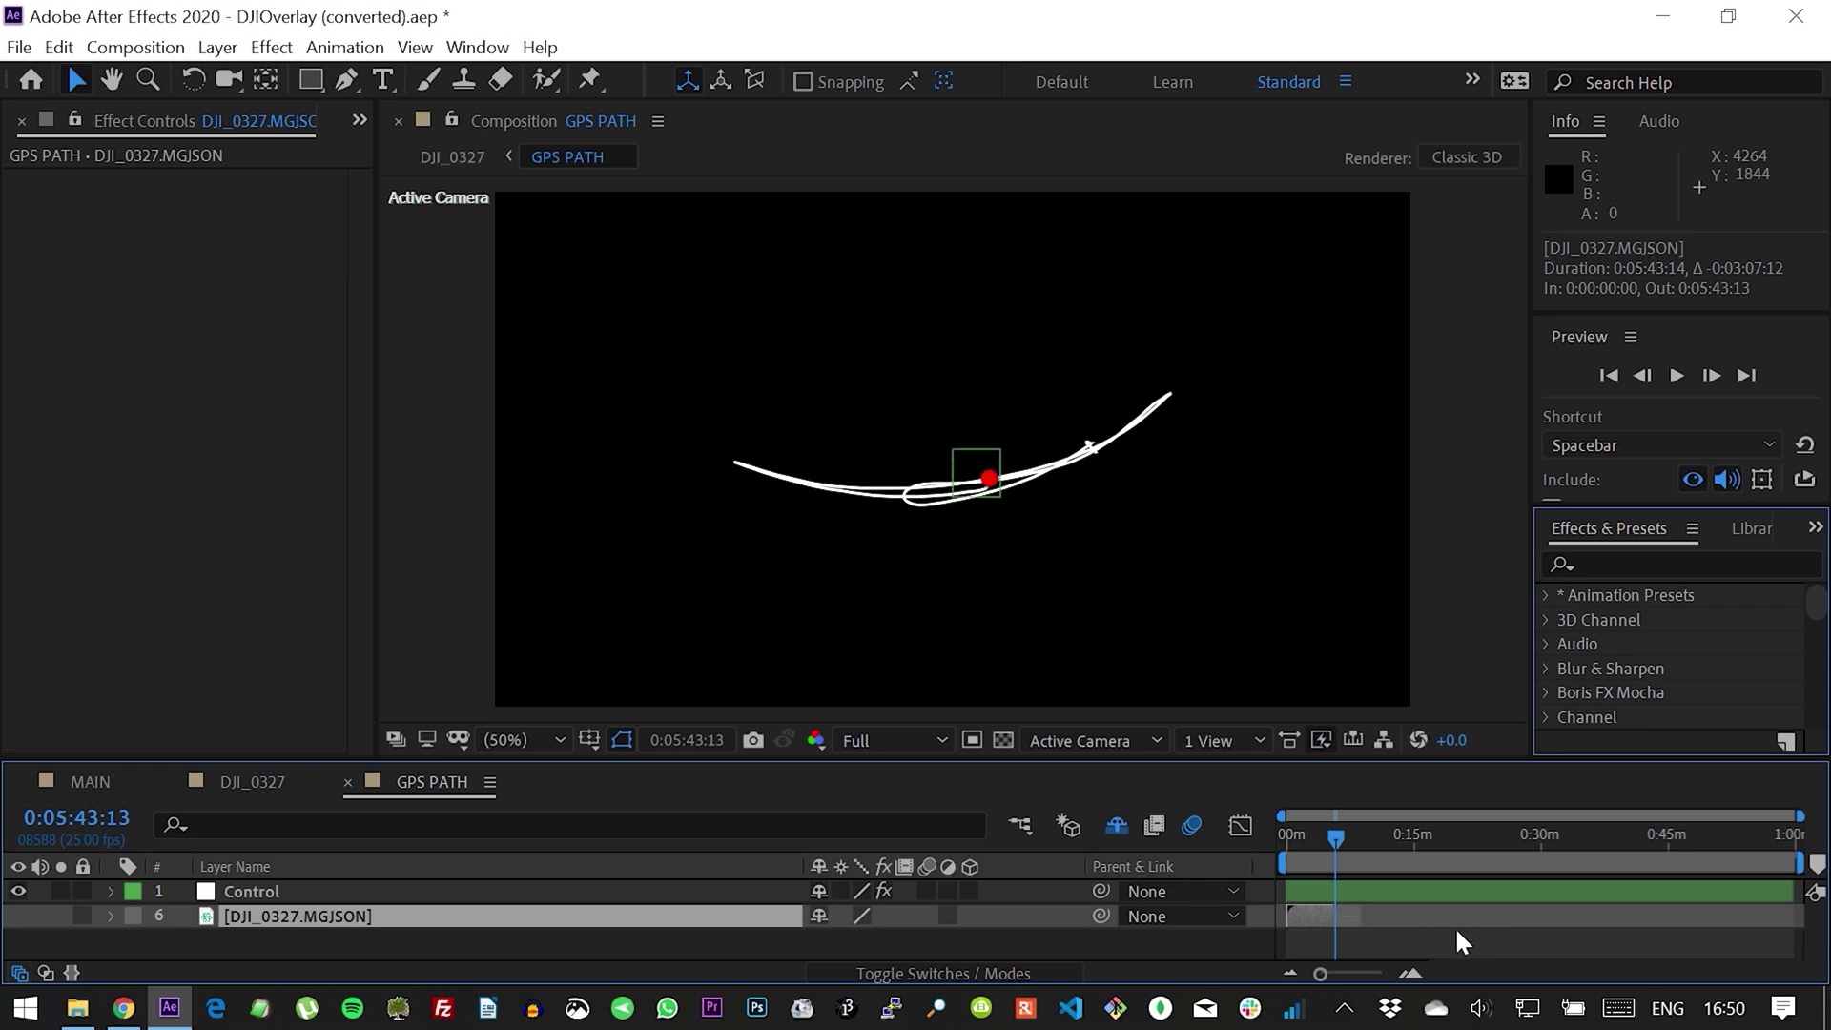
left_click(1301, 834)
left_click_drag(1290, 913, 1302, 915)
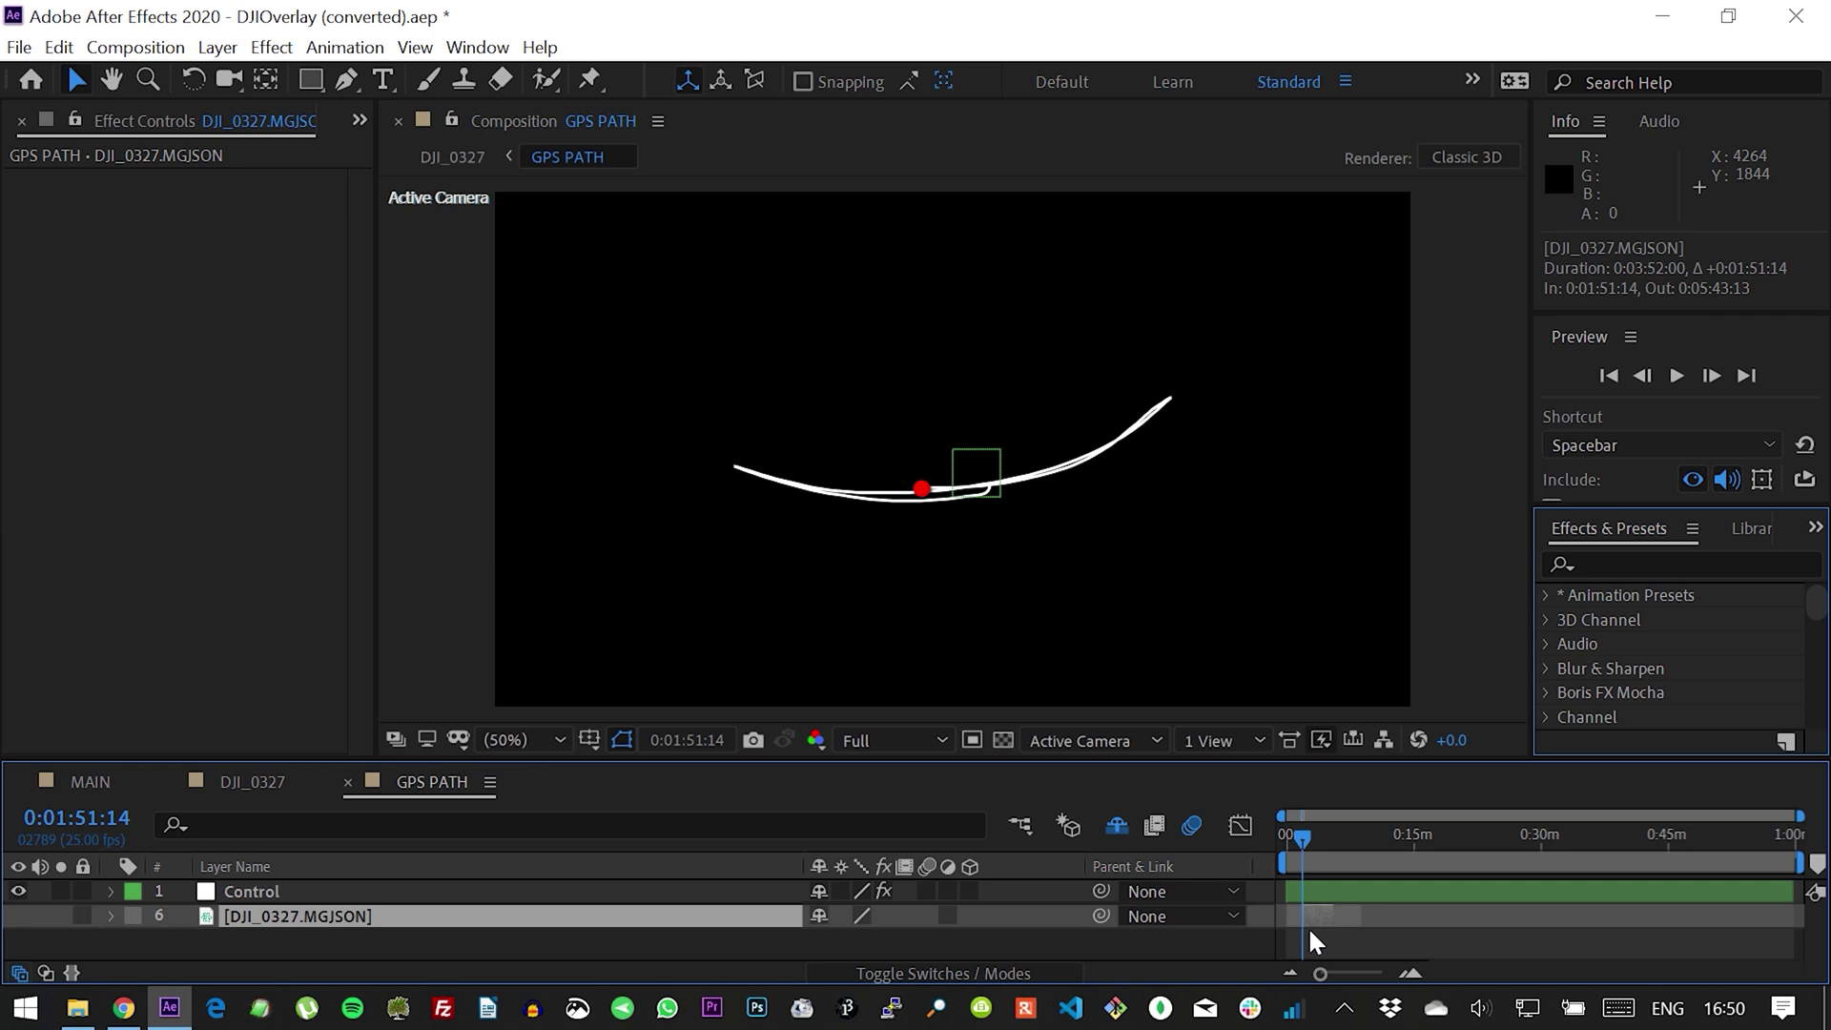
key("ctrl+z")
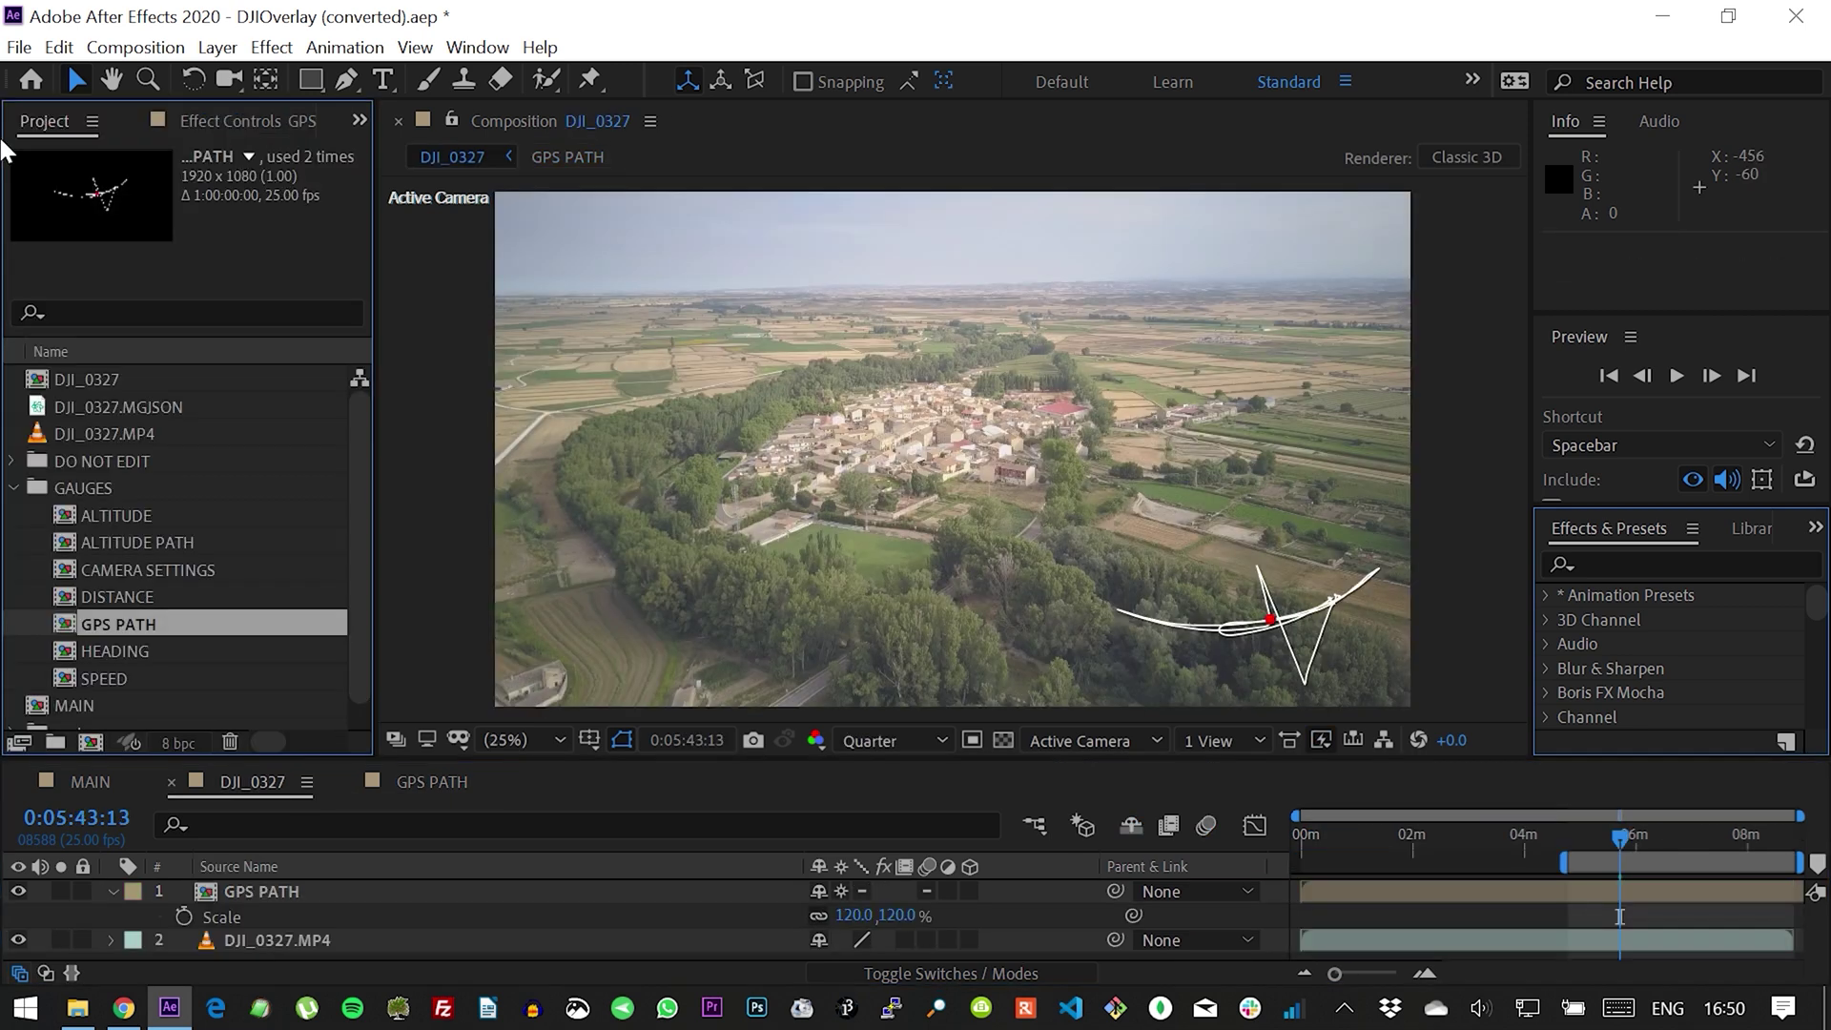
Add the SPEED gauge to DJI_0327 and set its mgJSON Source Layer to DJI_0327.MGJSON
left_click_drag(71, 679, 188, 885)
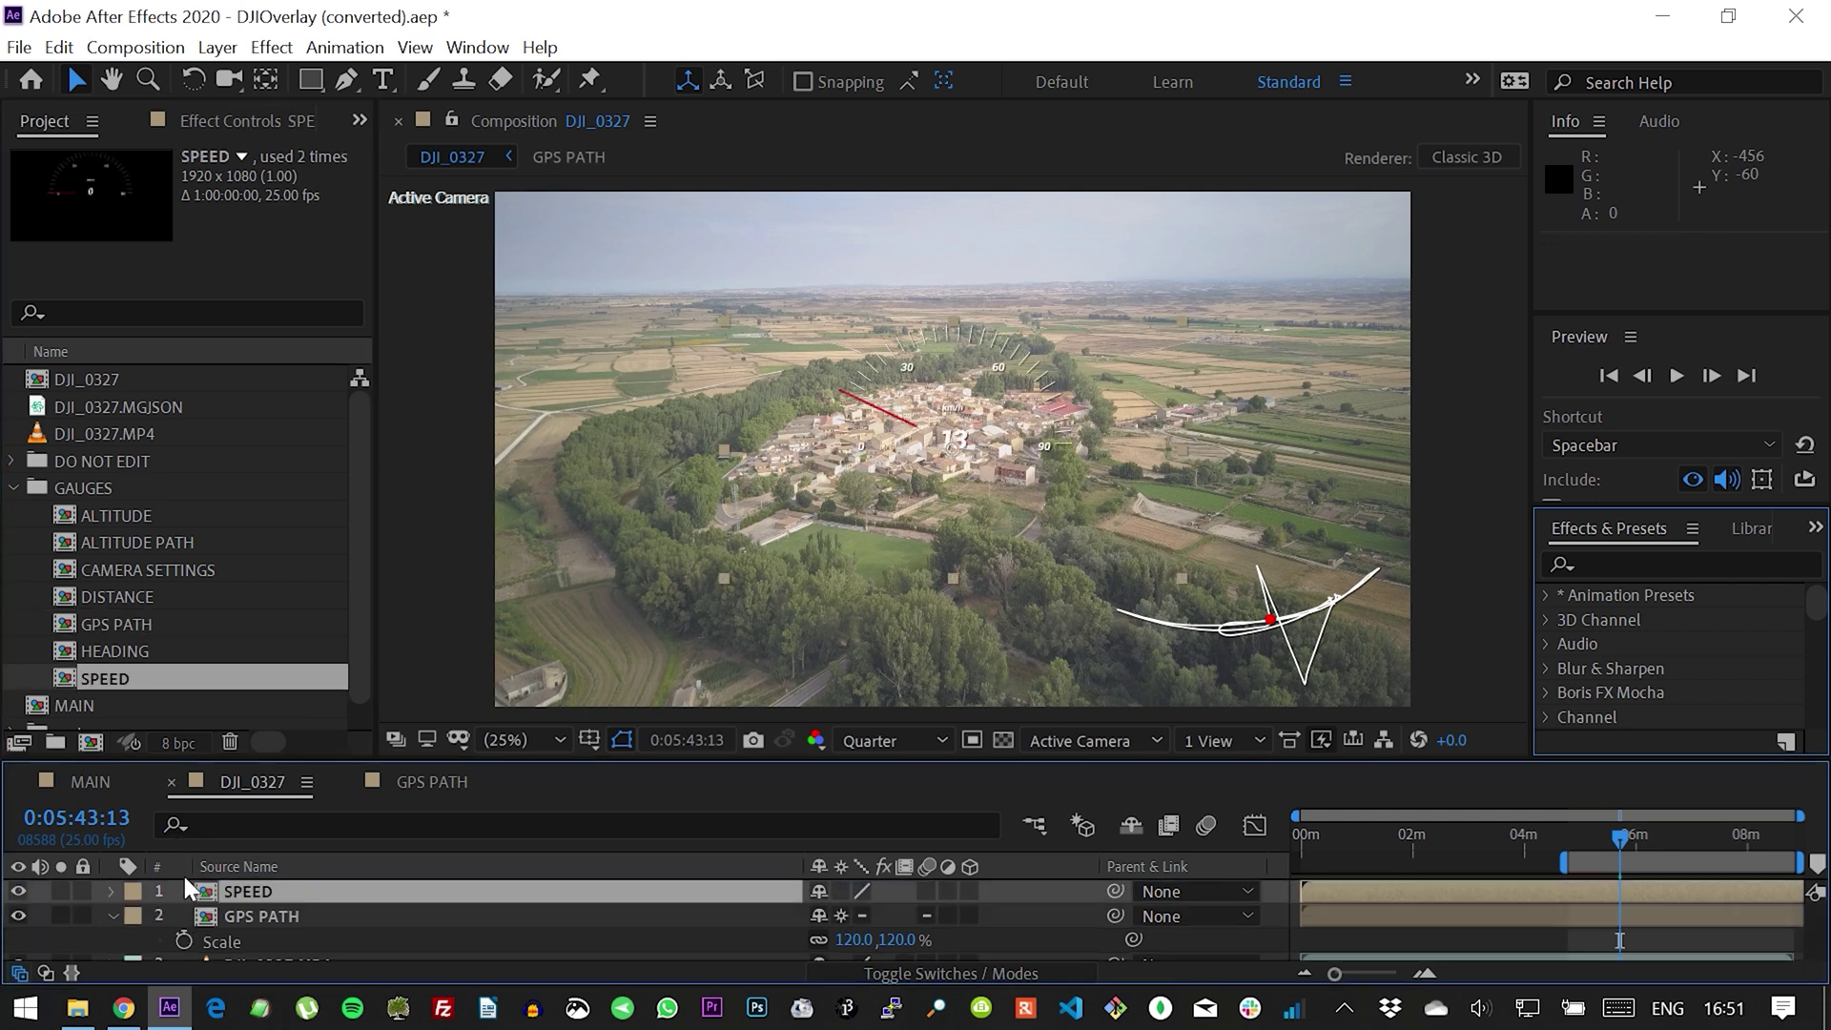
double_click(374, 891)
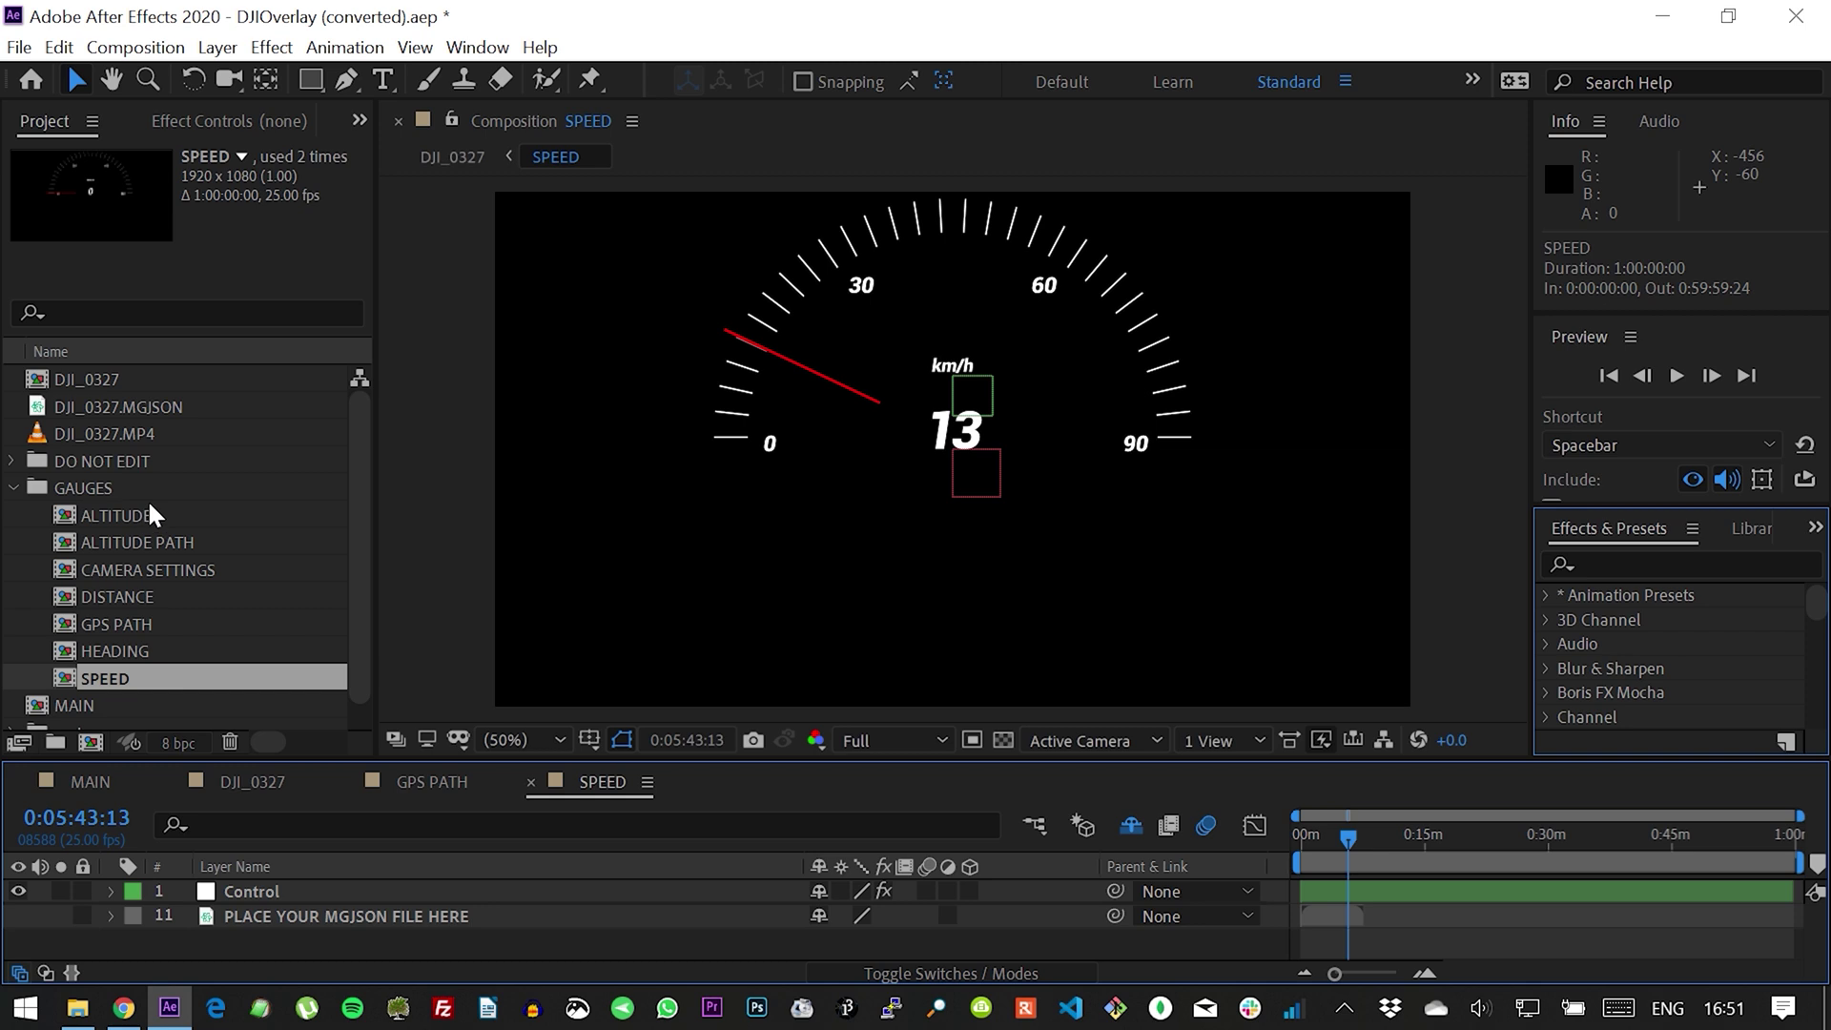
left_click_drag(99, 398, 272, 929)
left_click(254, 888)
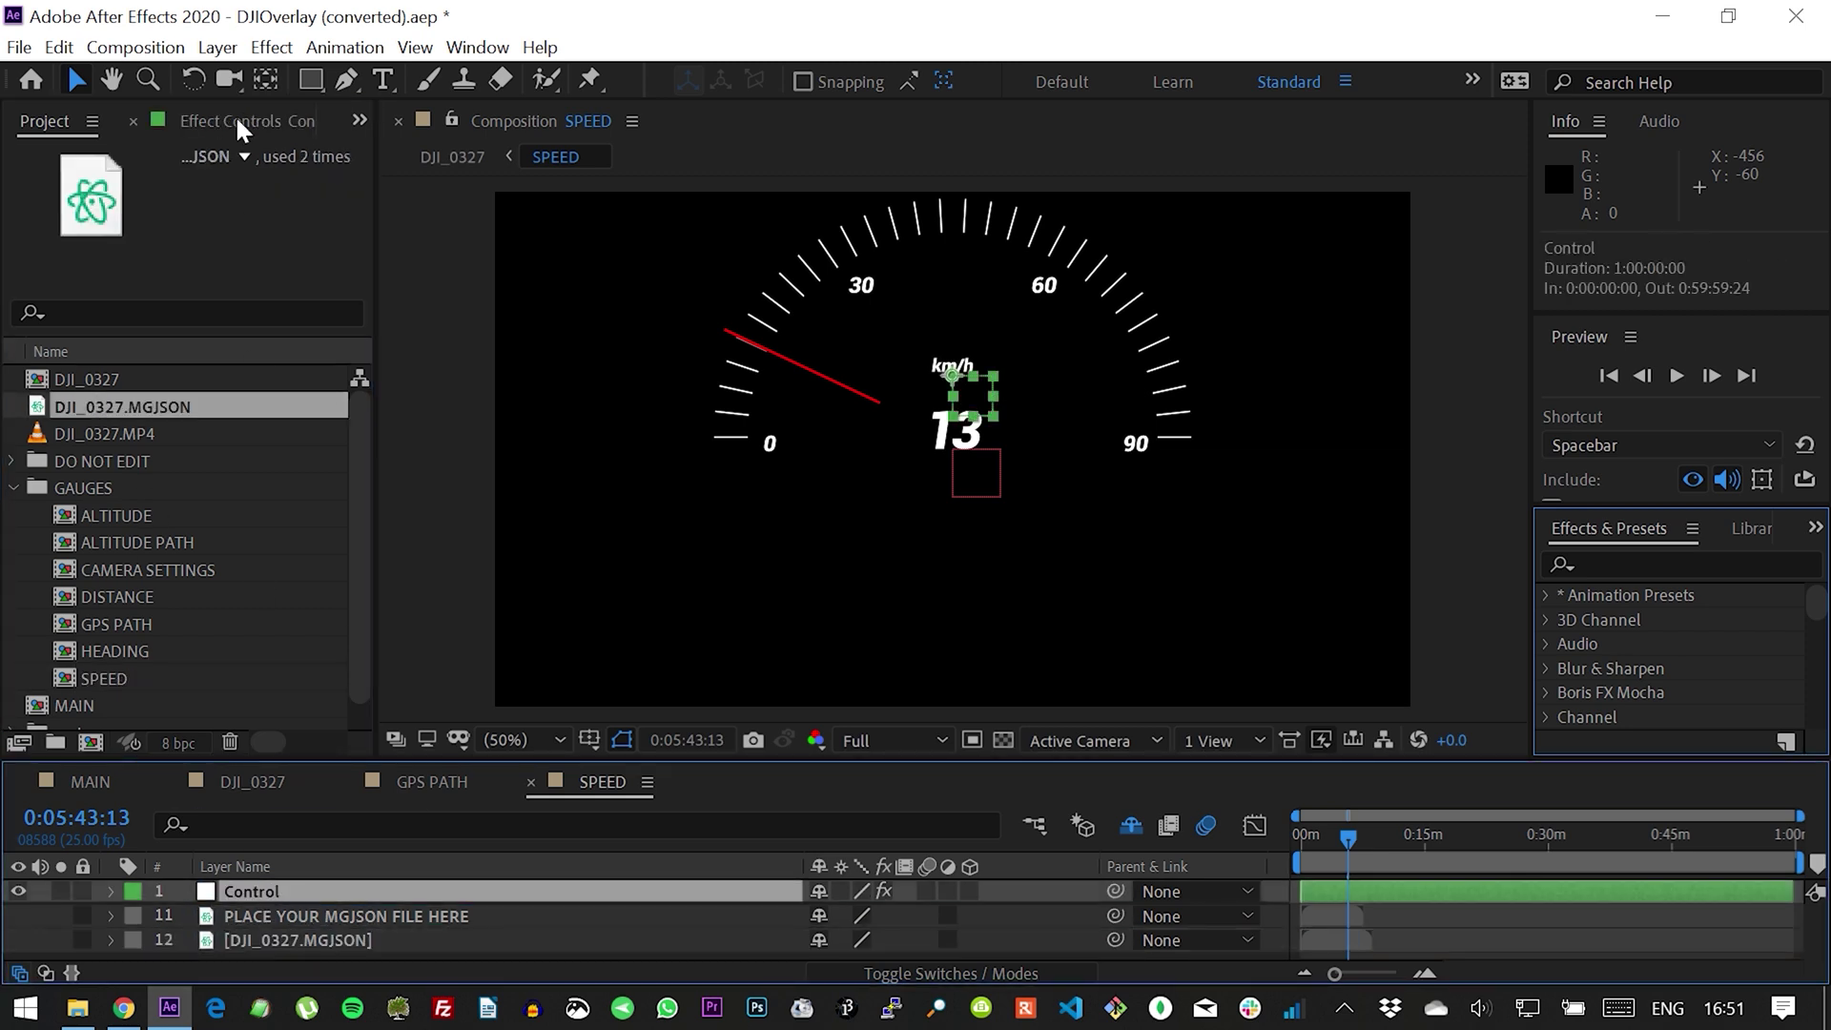
left_click(243, 204)
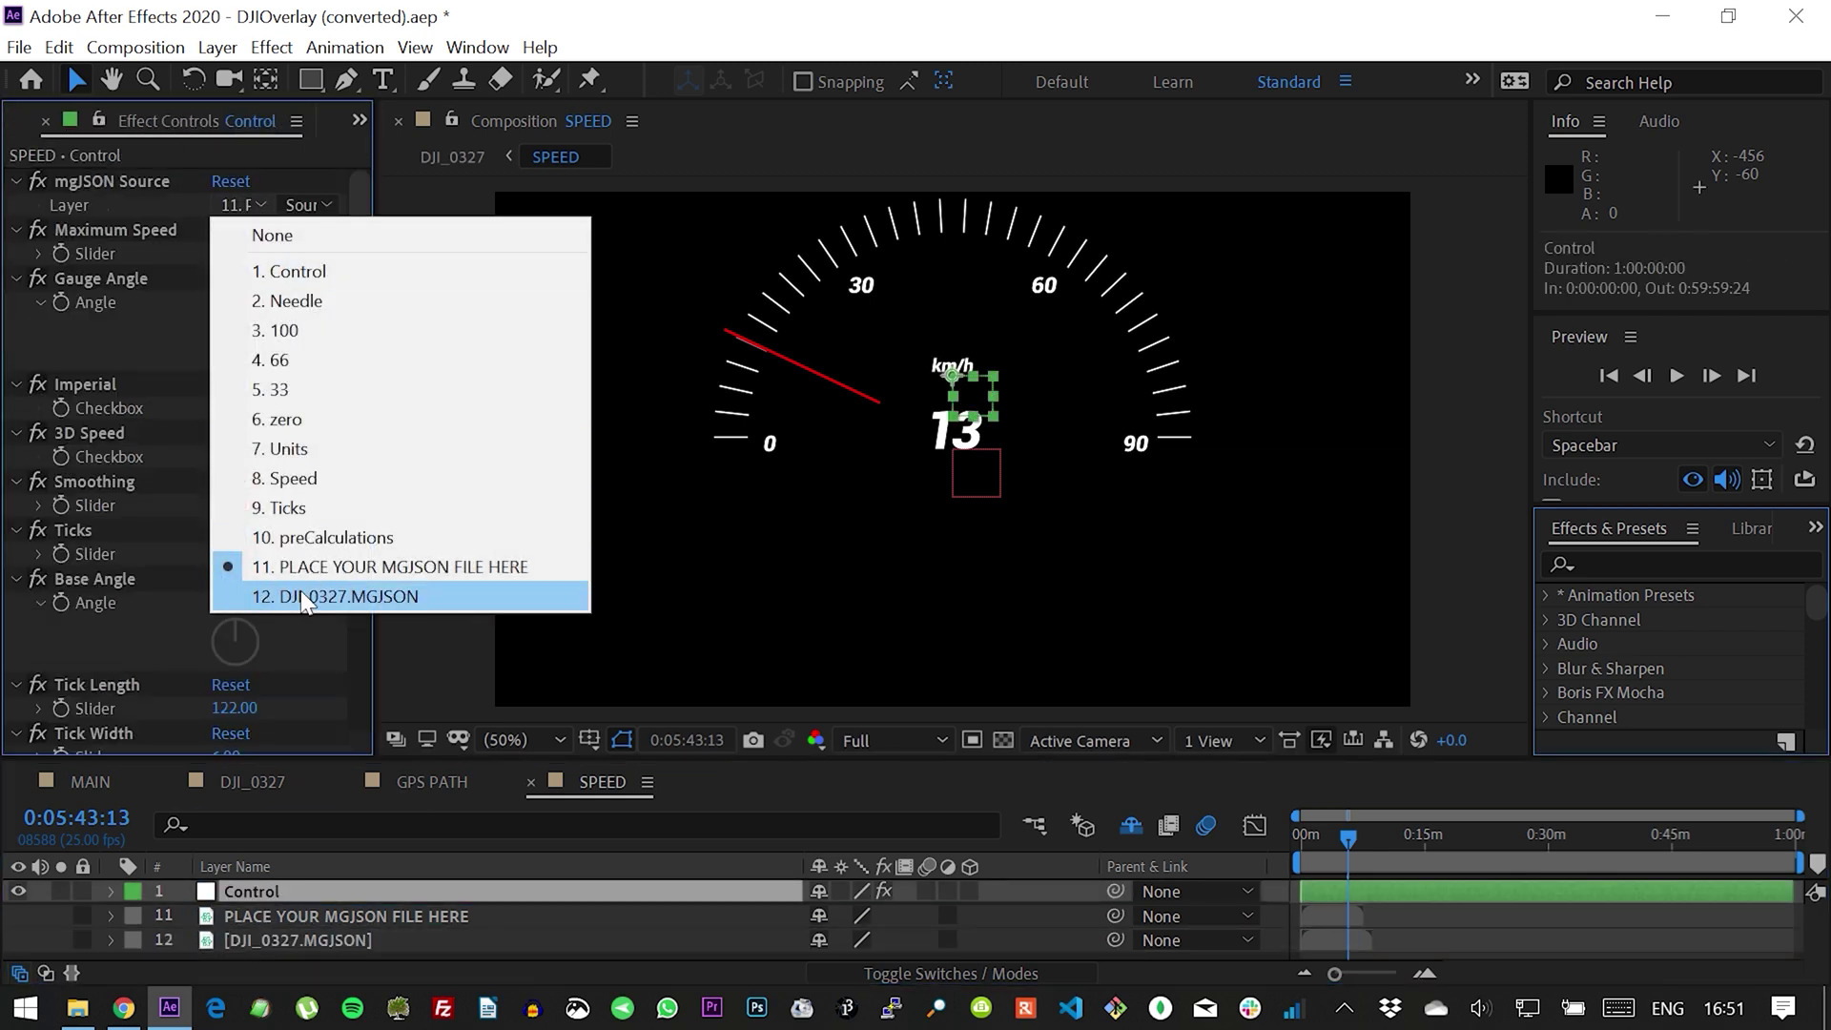
left_click(305, 592)
Delete the SPEED gauge's placeholder mgJSON layer
left_click(309, 918)
key("Delete")
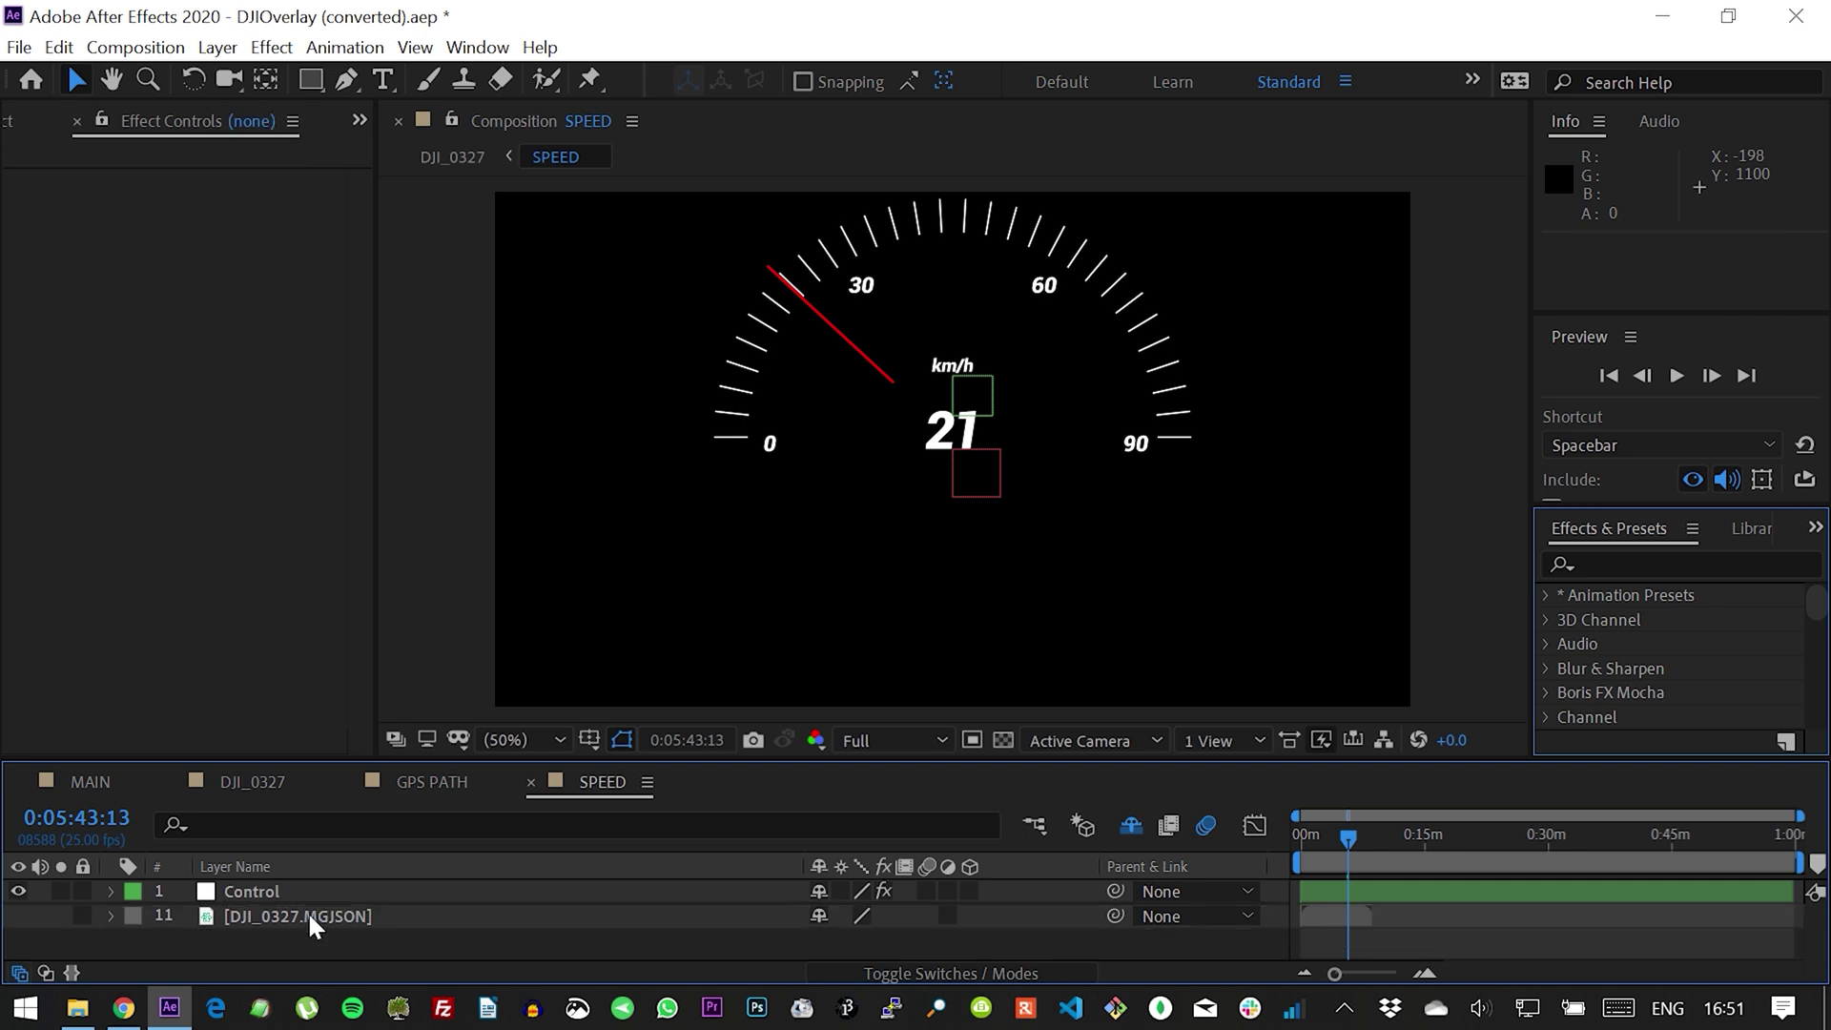
left_click(307, 891)
left_click_drag(352, 398, 357, 448)
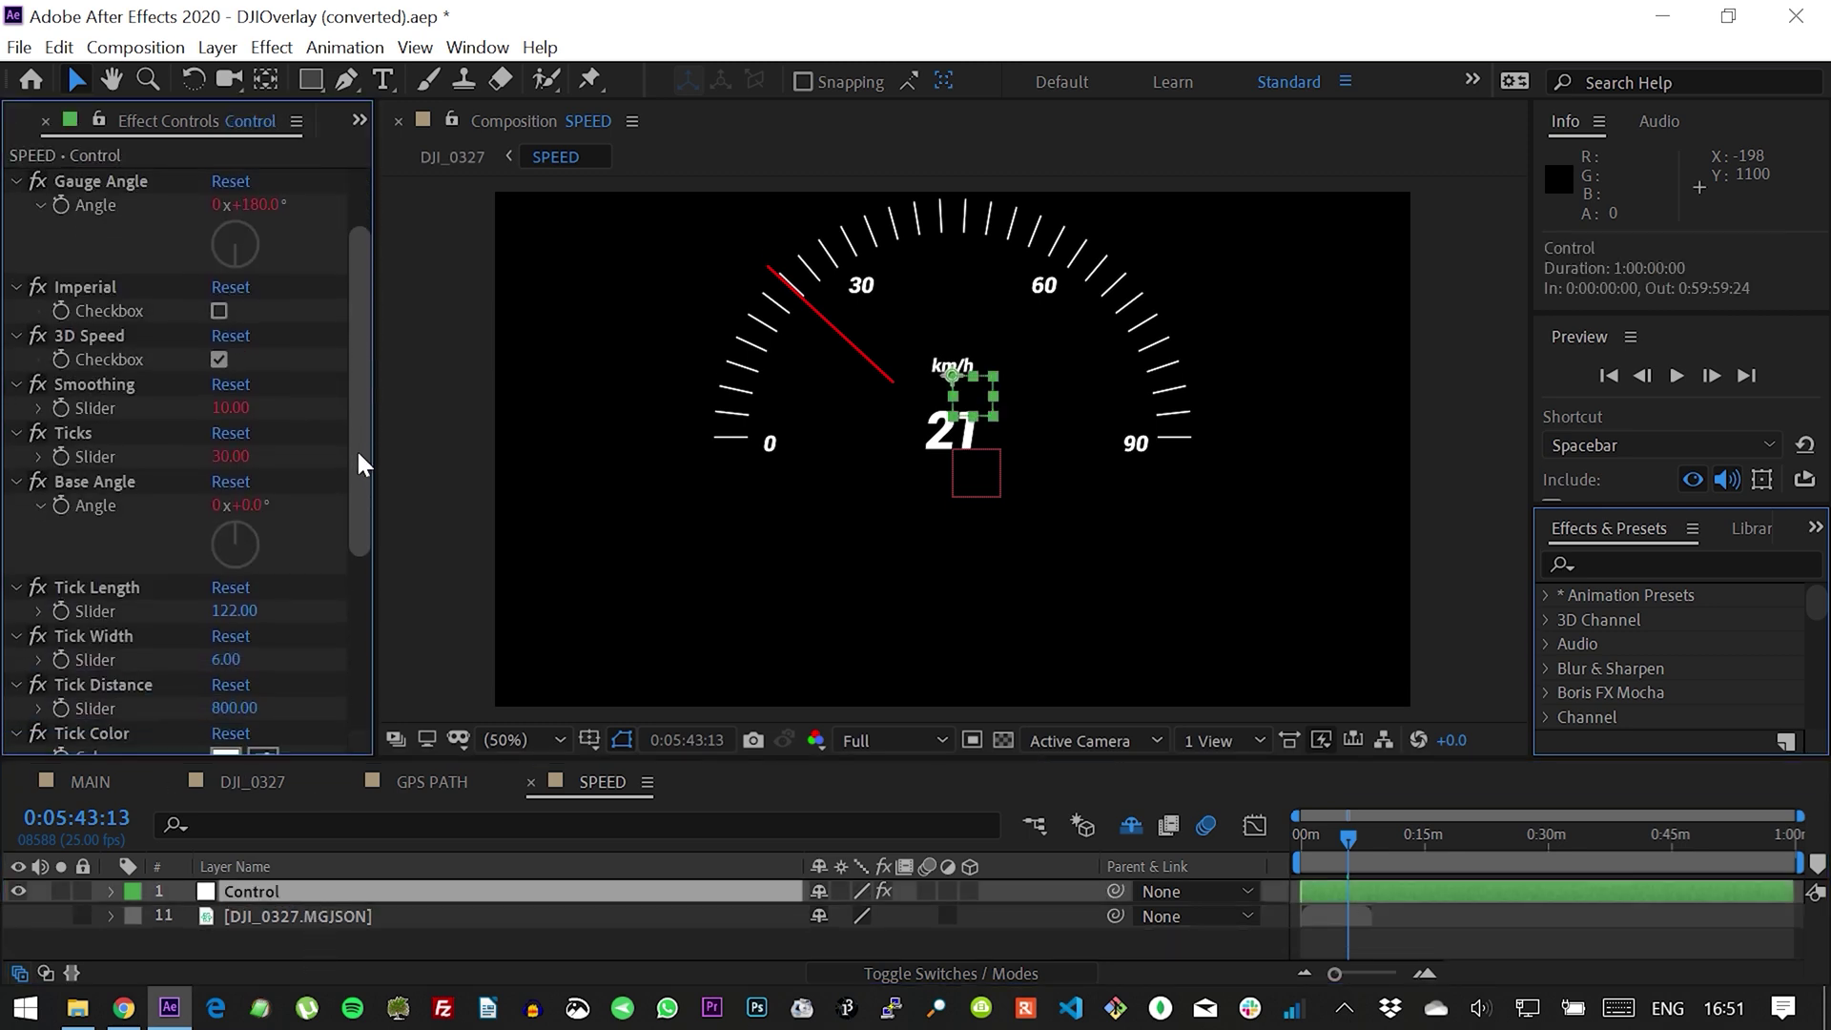
Set the speedometer's Smoothing to 120, Base Angle to 90° and Tick Width to 15
left_click(230, 408)
type("120")
key("Return")
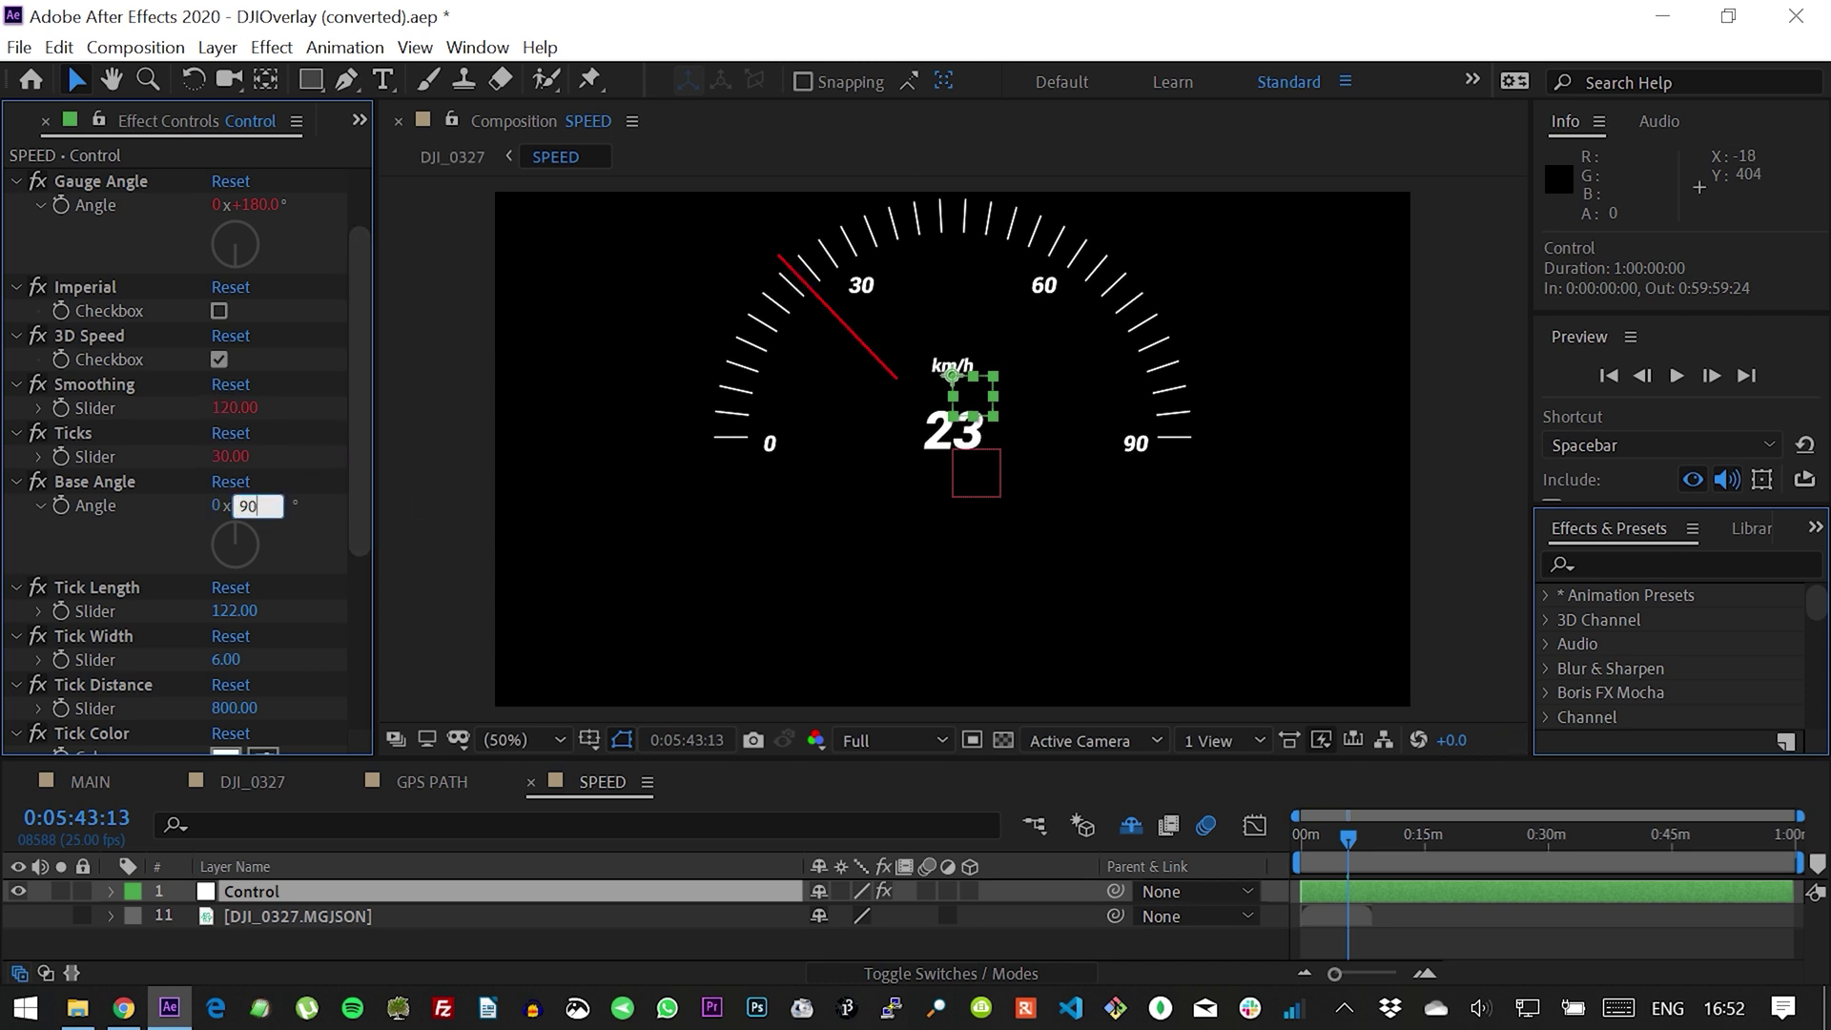
type("90")
key("Return")
scroll(258, 436, "down", 3)
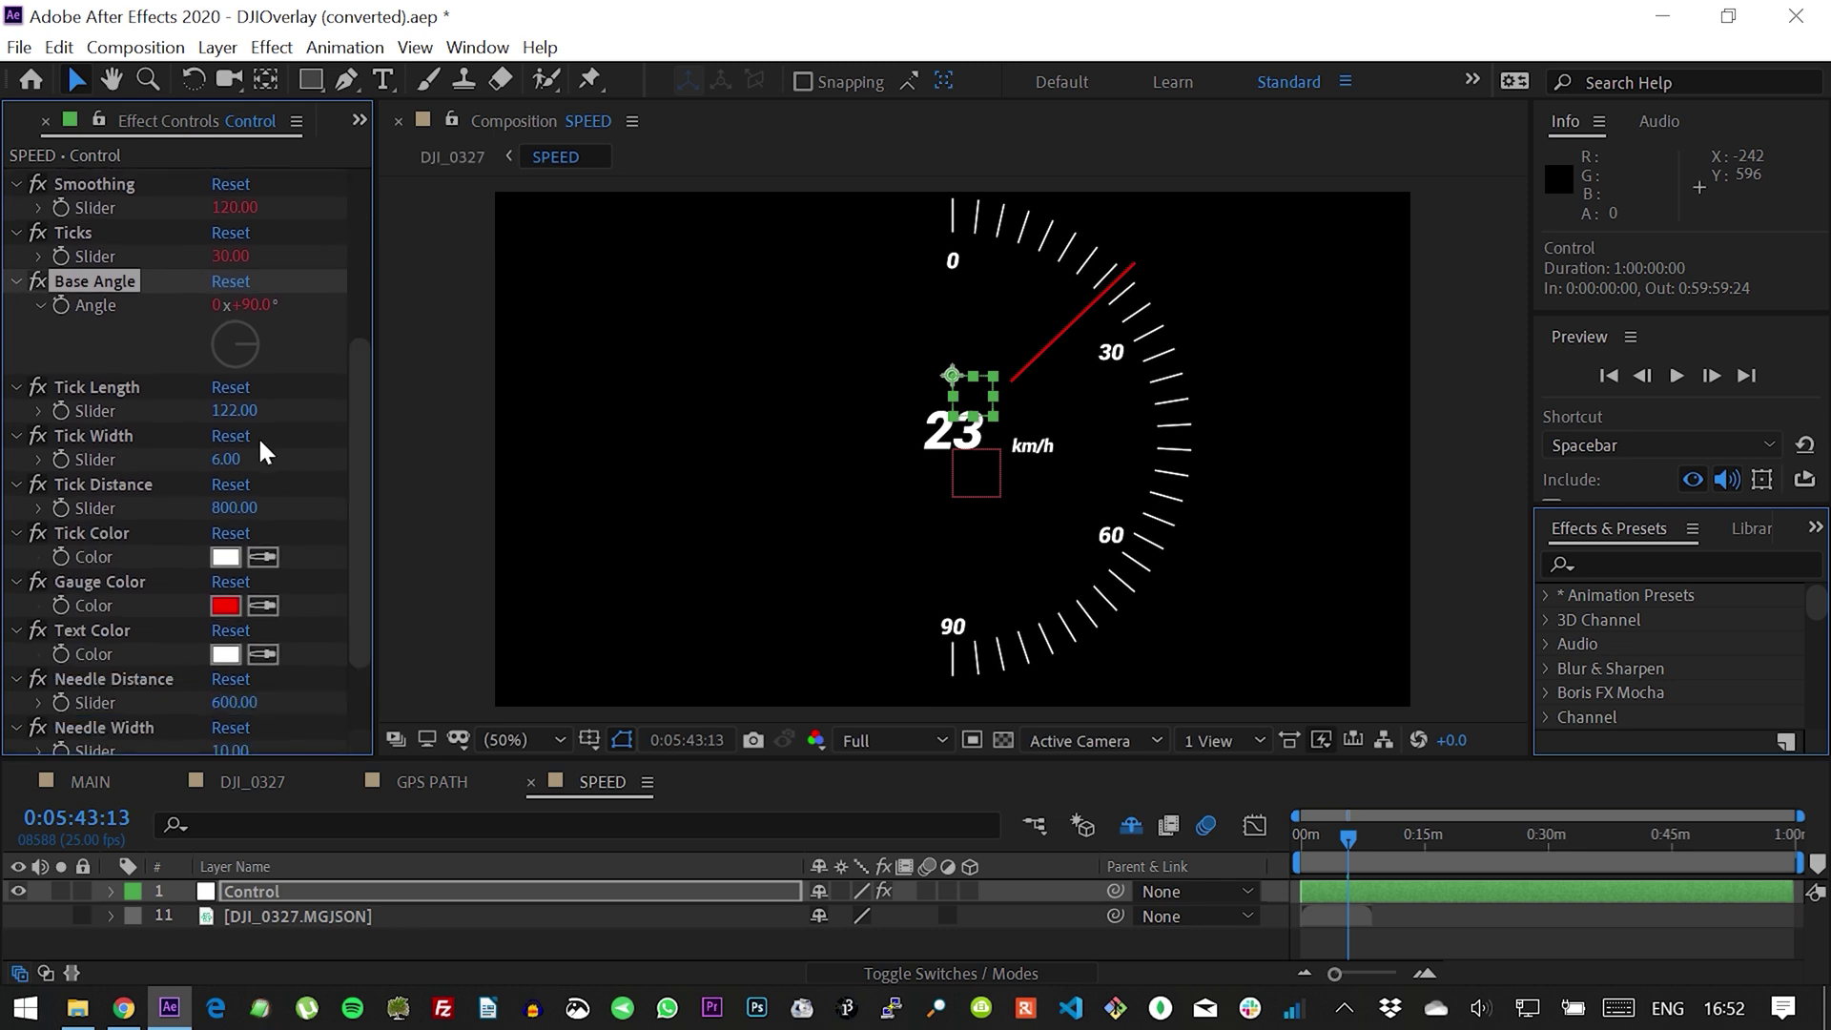
type("15")
key("Return")
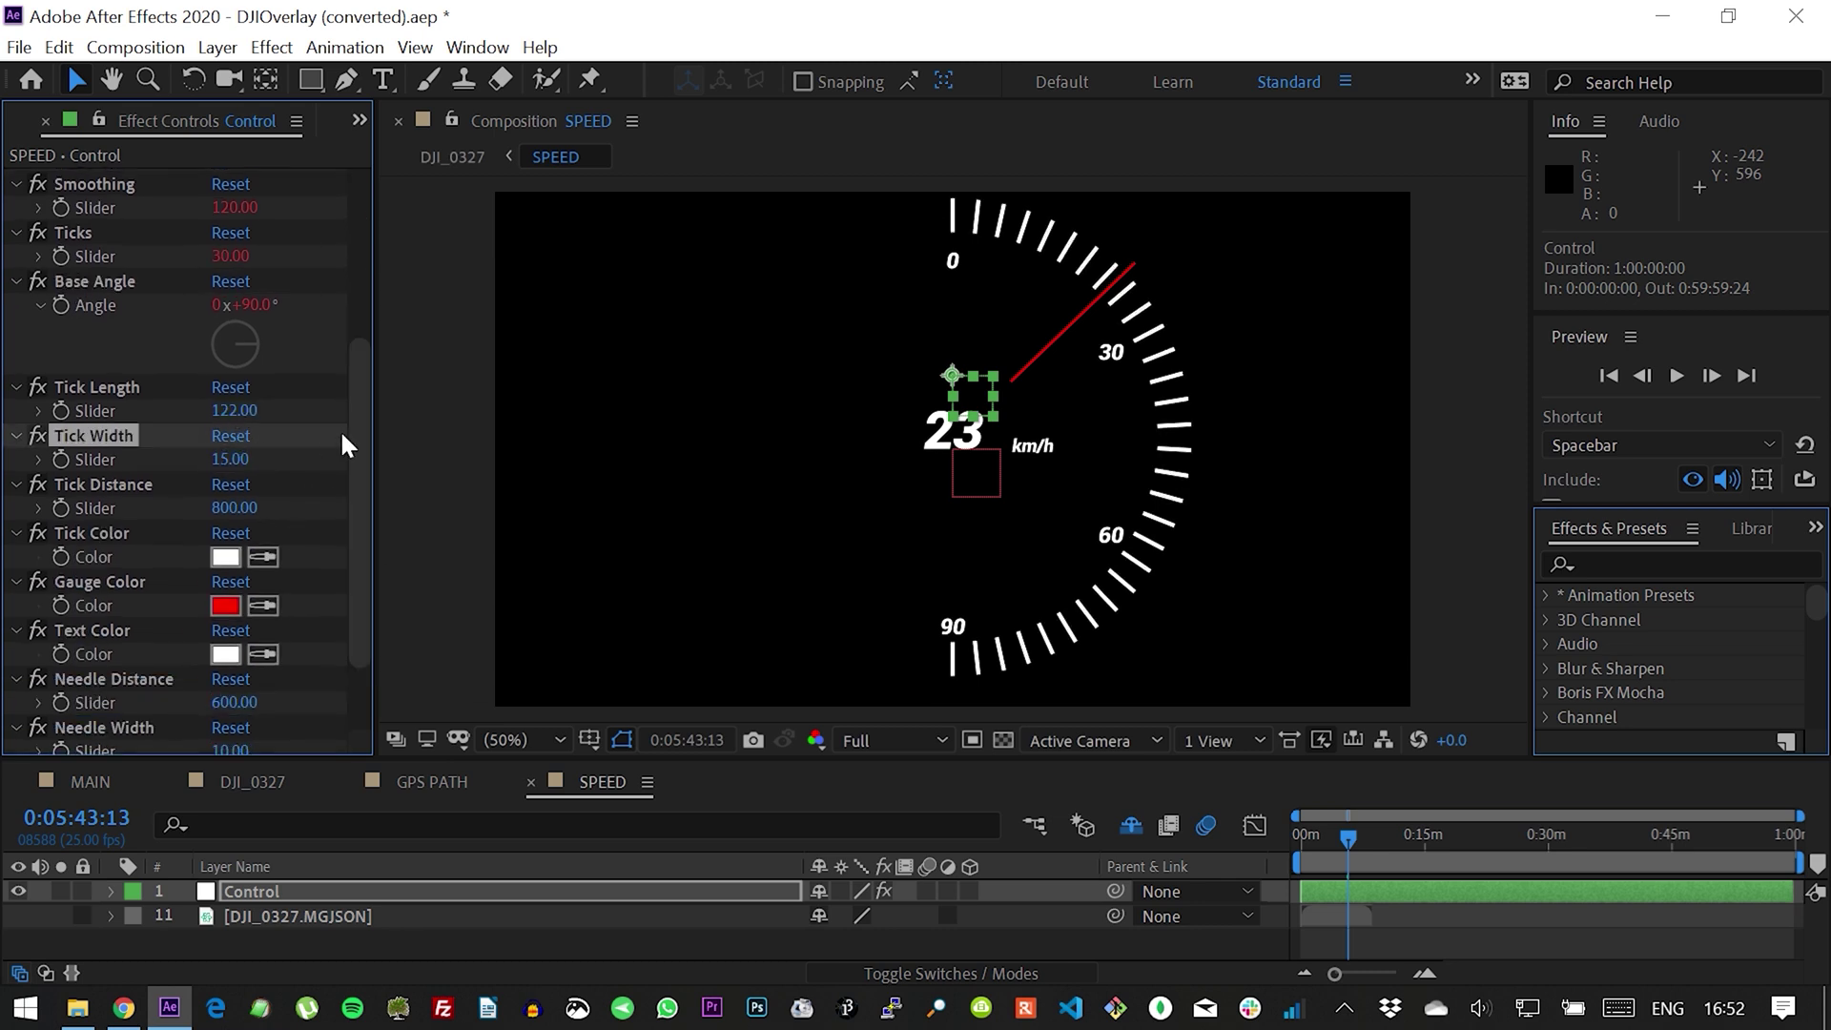
Set Tick Distance to 653, push the labels outward, and shorten the needle to 481.10 length
scroll(355, 523, "down", 3)
left_click_drag(231, 400, 5, 387)
left_click_drag(221, 741, 362, 739)
left_click_drag(229, 693, 70, 683)
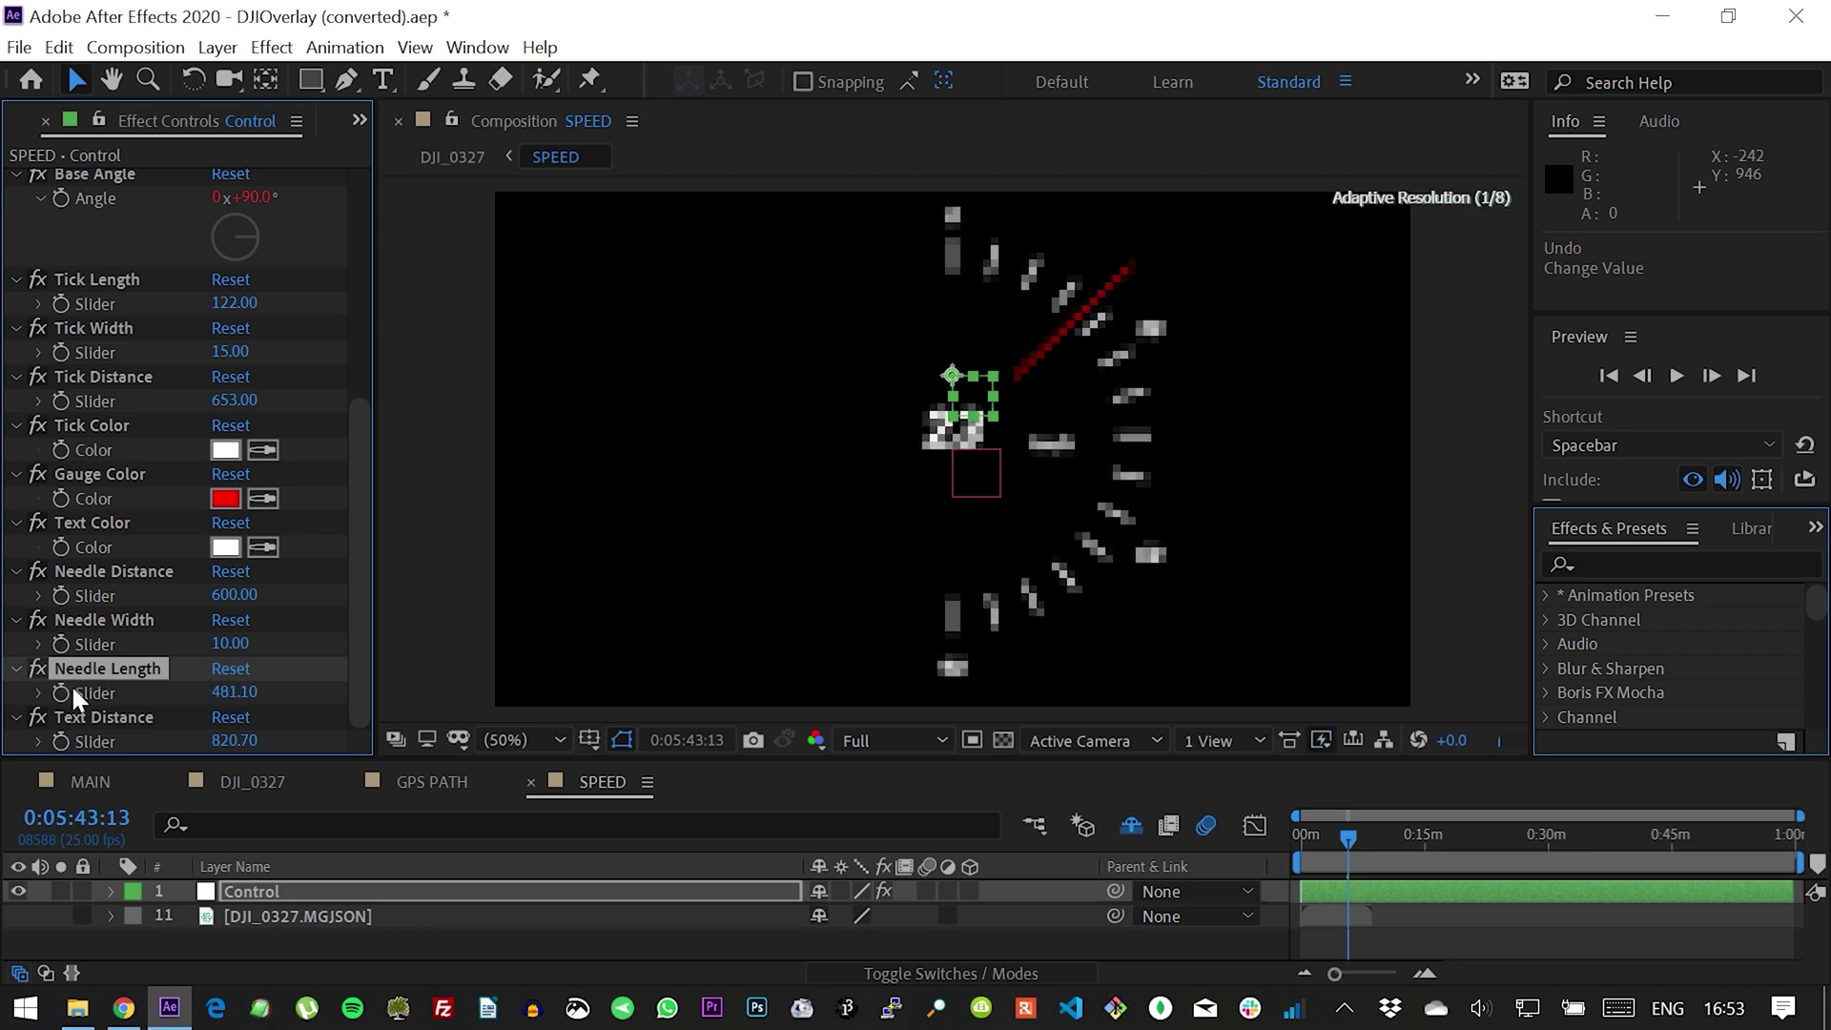
left_click_drag(234, 595, 140, 604)
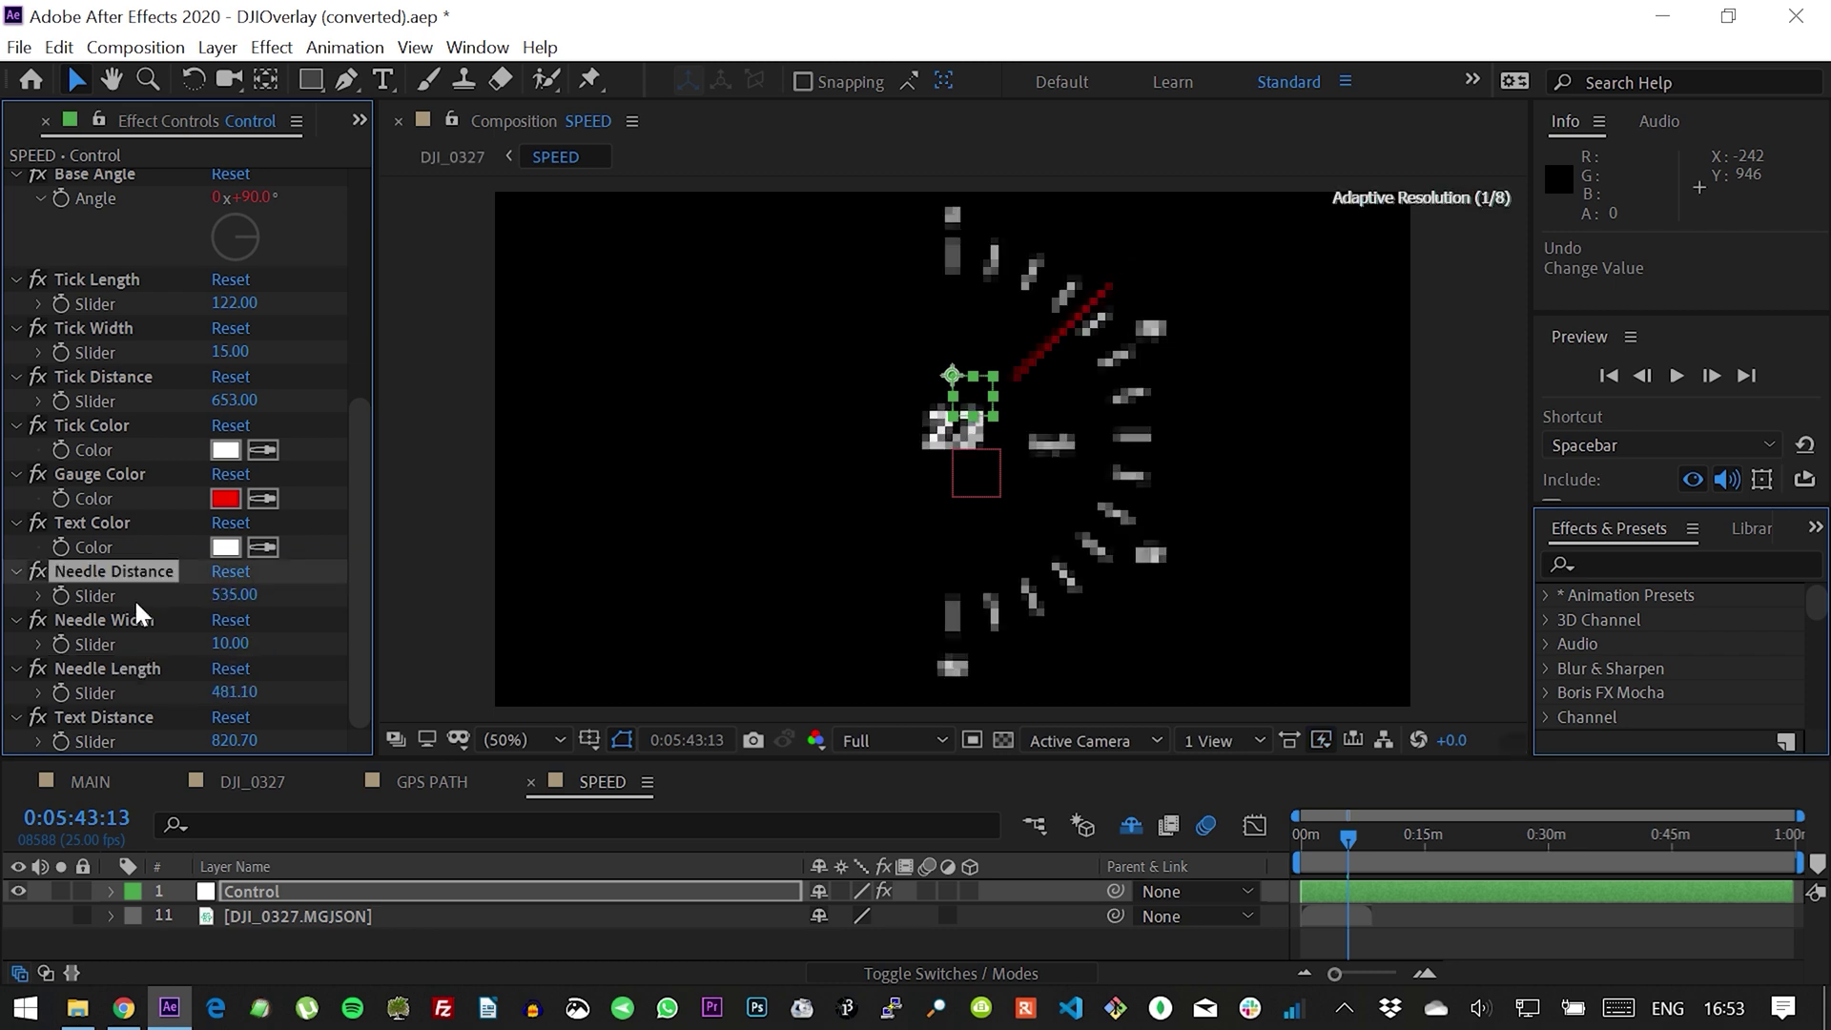
Add the HEADING compass to DJI_0327 and position it at the footage's upper right
left_click(225, 778)
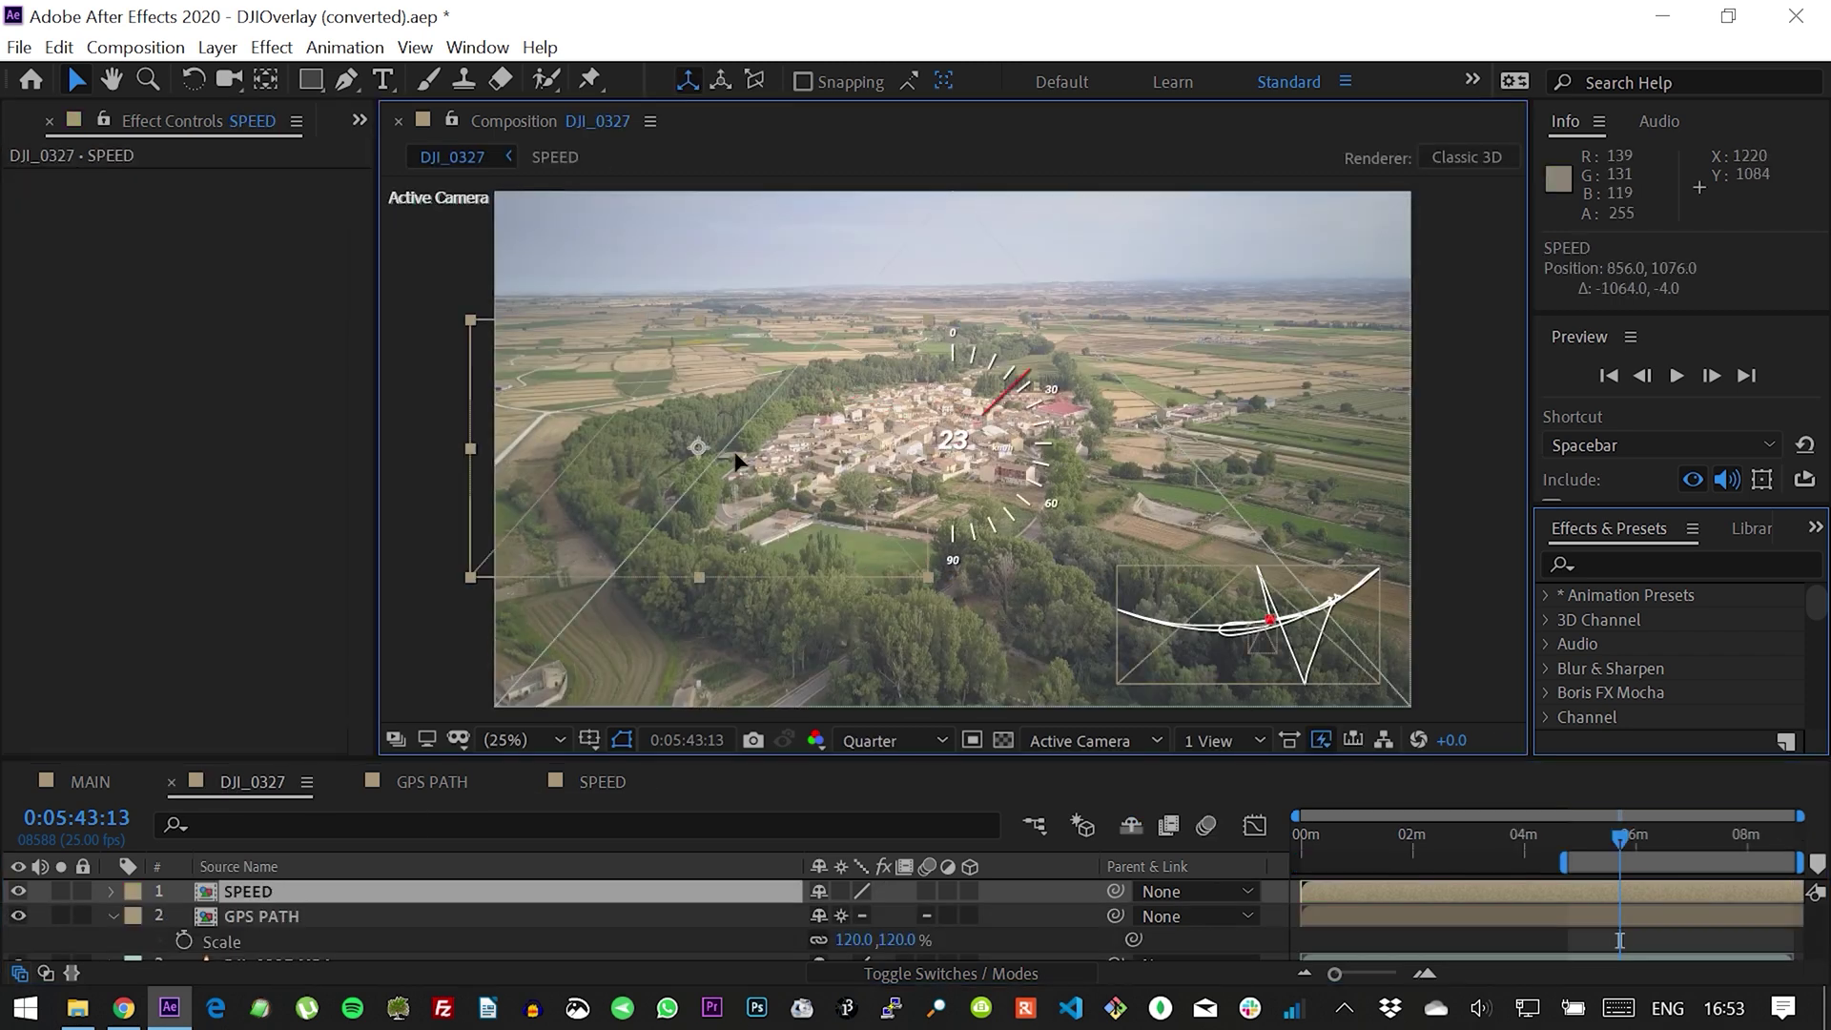
left_click(719, 962)
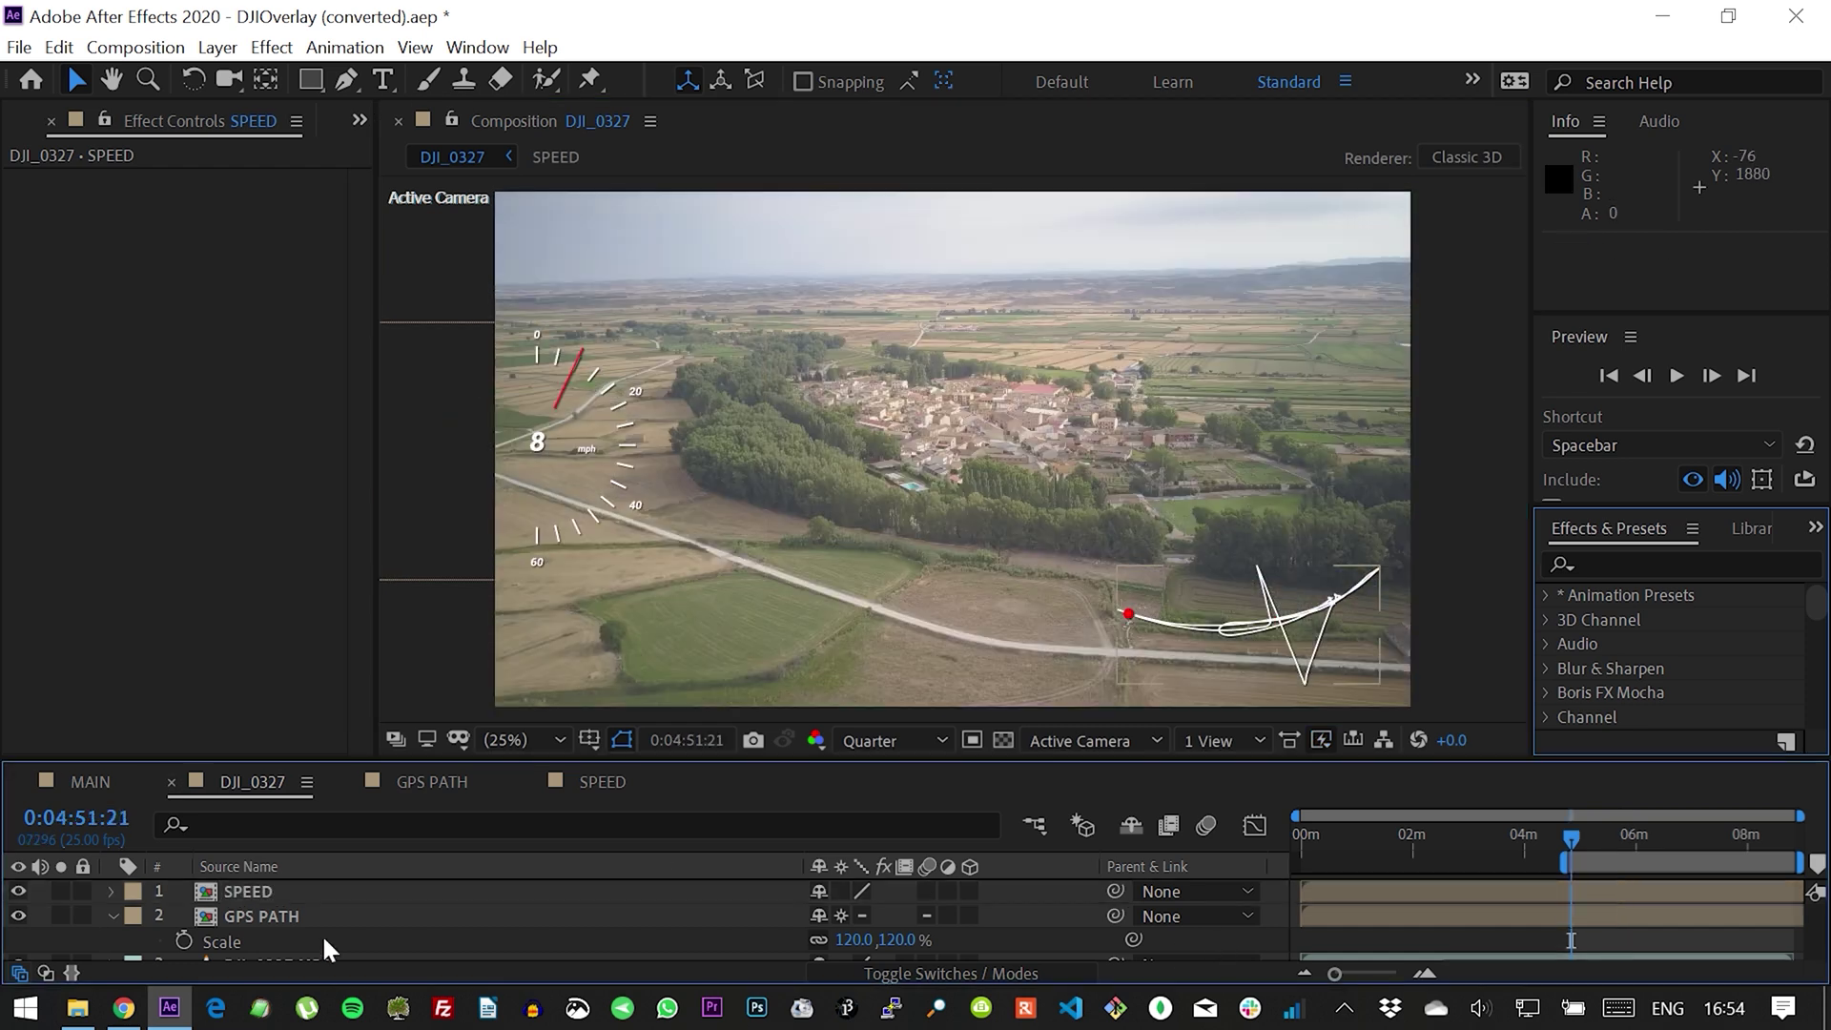
left_click(14, 122)
left_click_drag(61, 651, 568, 911)
left_click_drag(996, 454, 1244, 395)
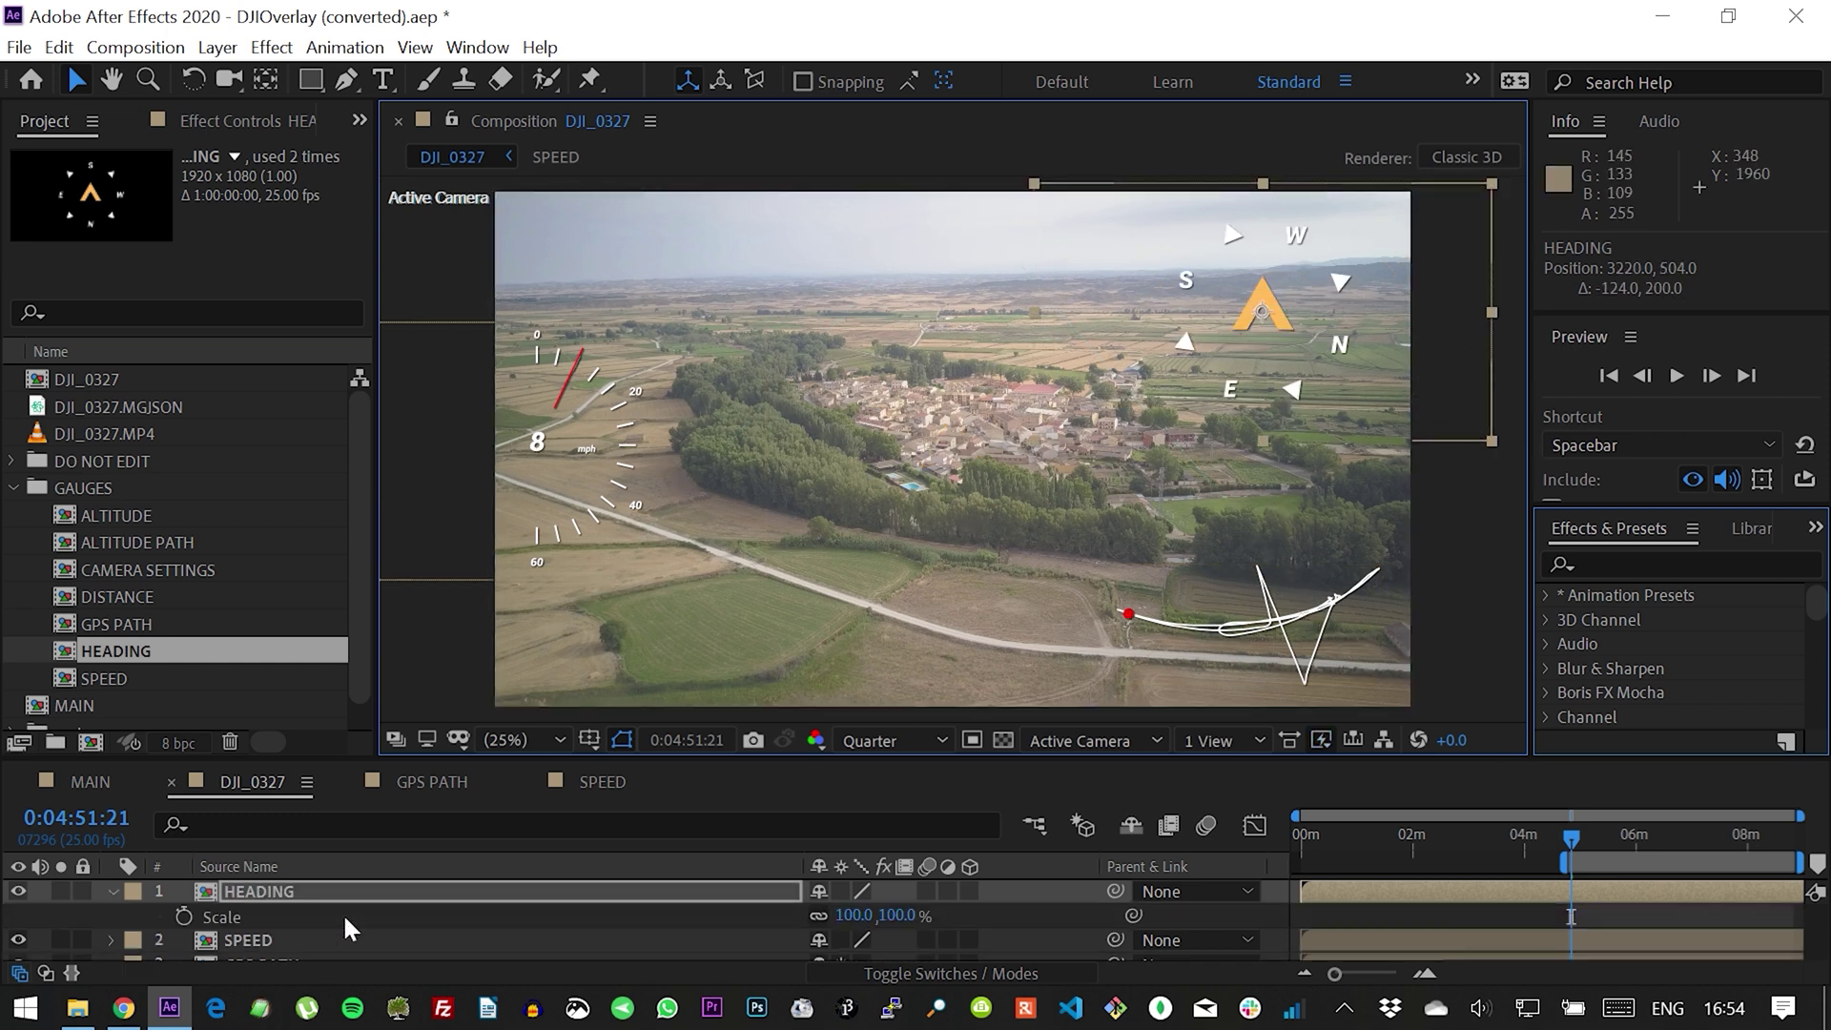
Add DJI_0327.MGJSON to the HEADING composition and set Control's mgJSON Source Layer to 15
double_click(844, 895)
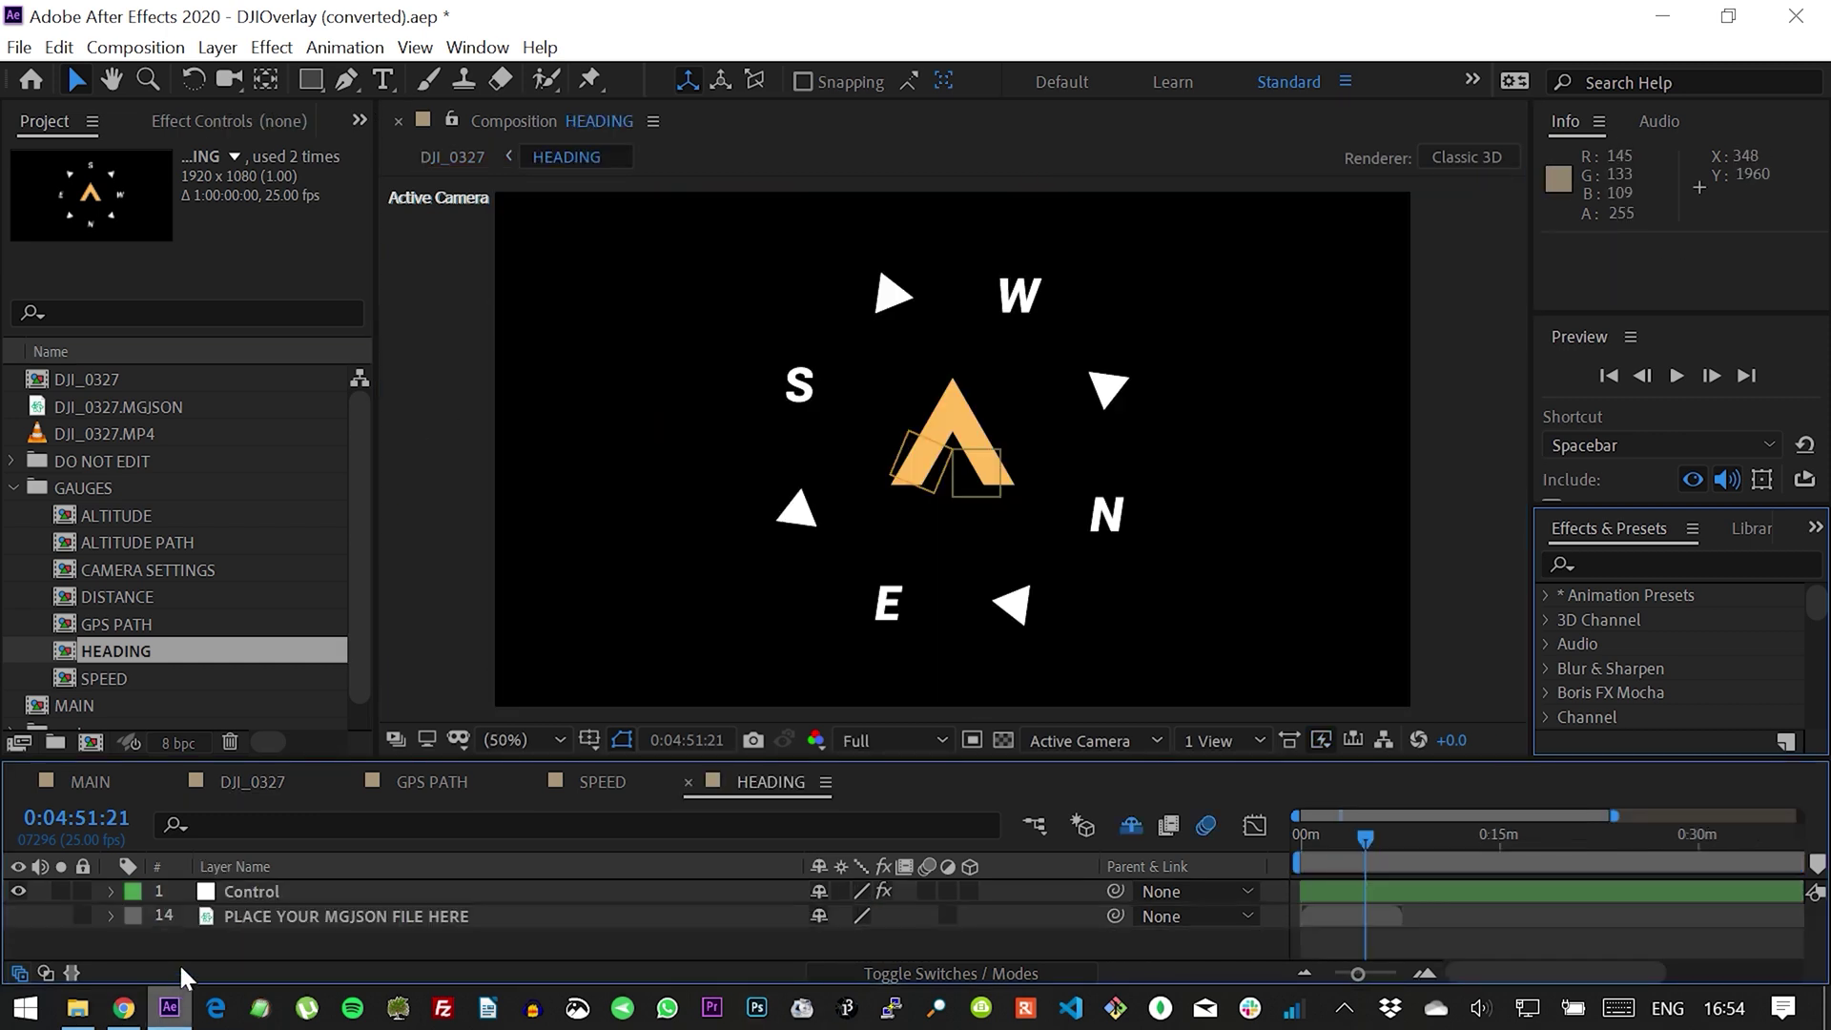
left_click_drag(73, 414, 305, 939)
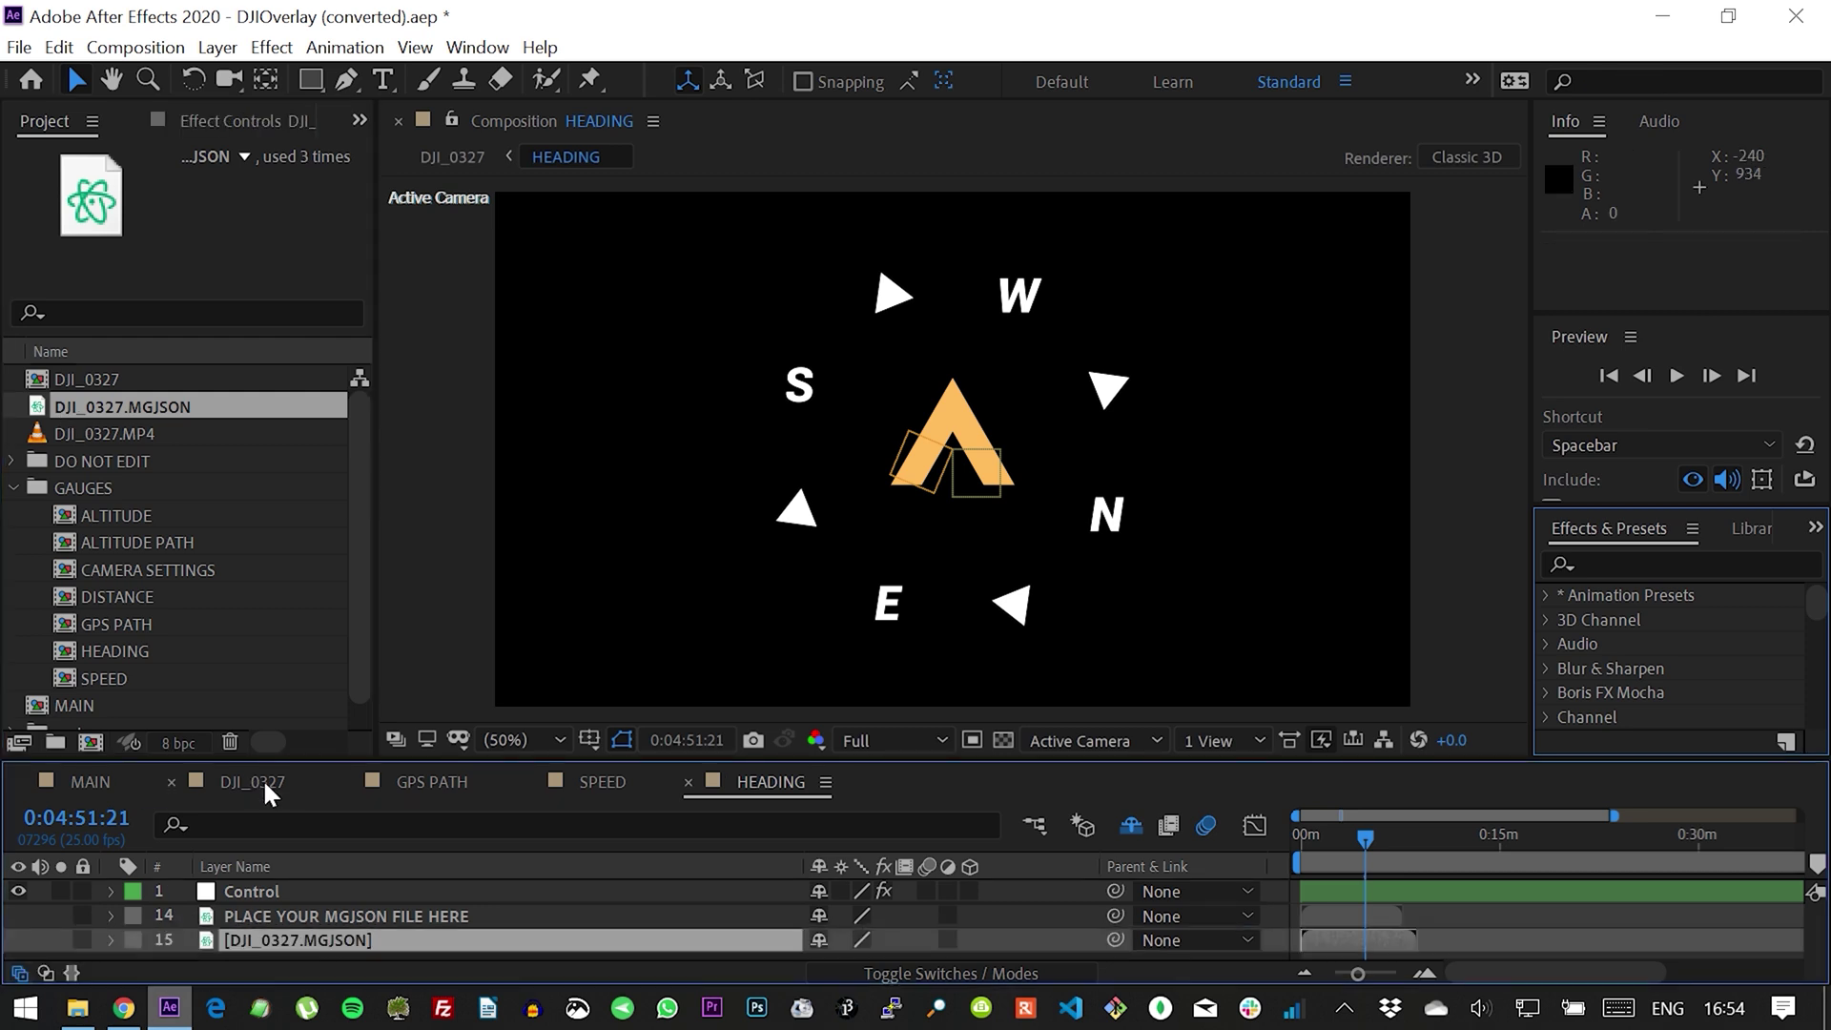
left_click(262, 889)
left_click(243, 204)
left_click(290, 685)
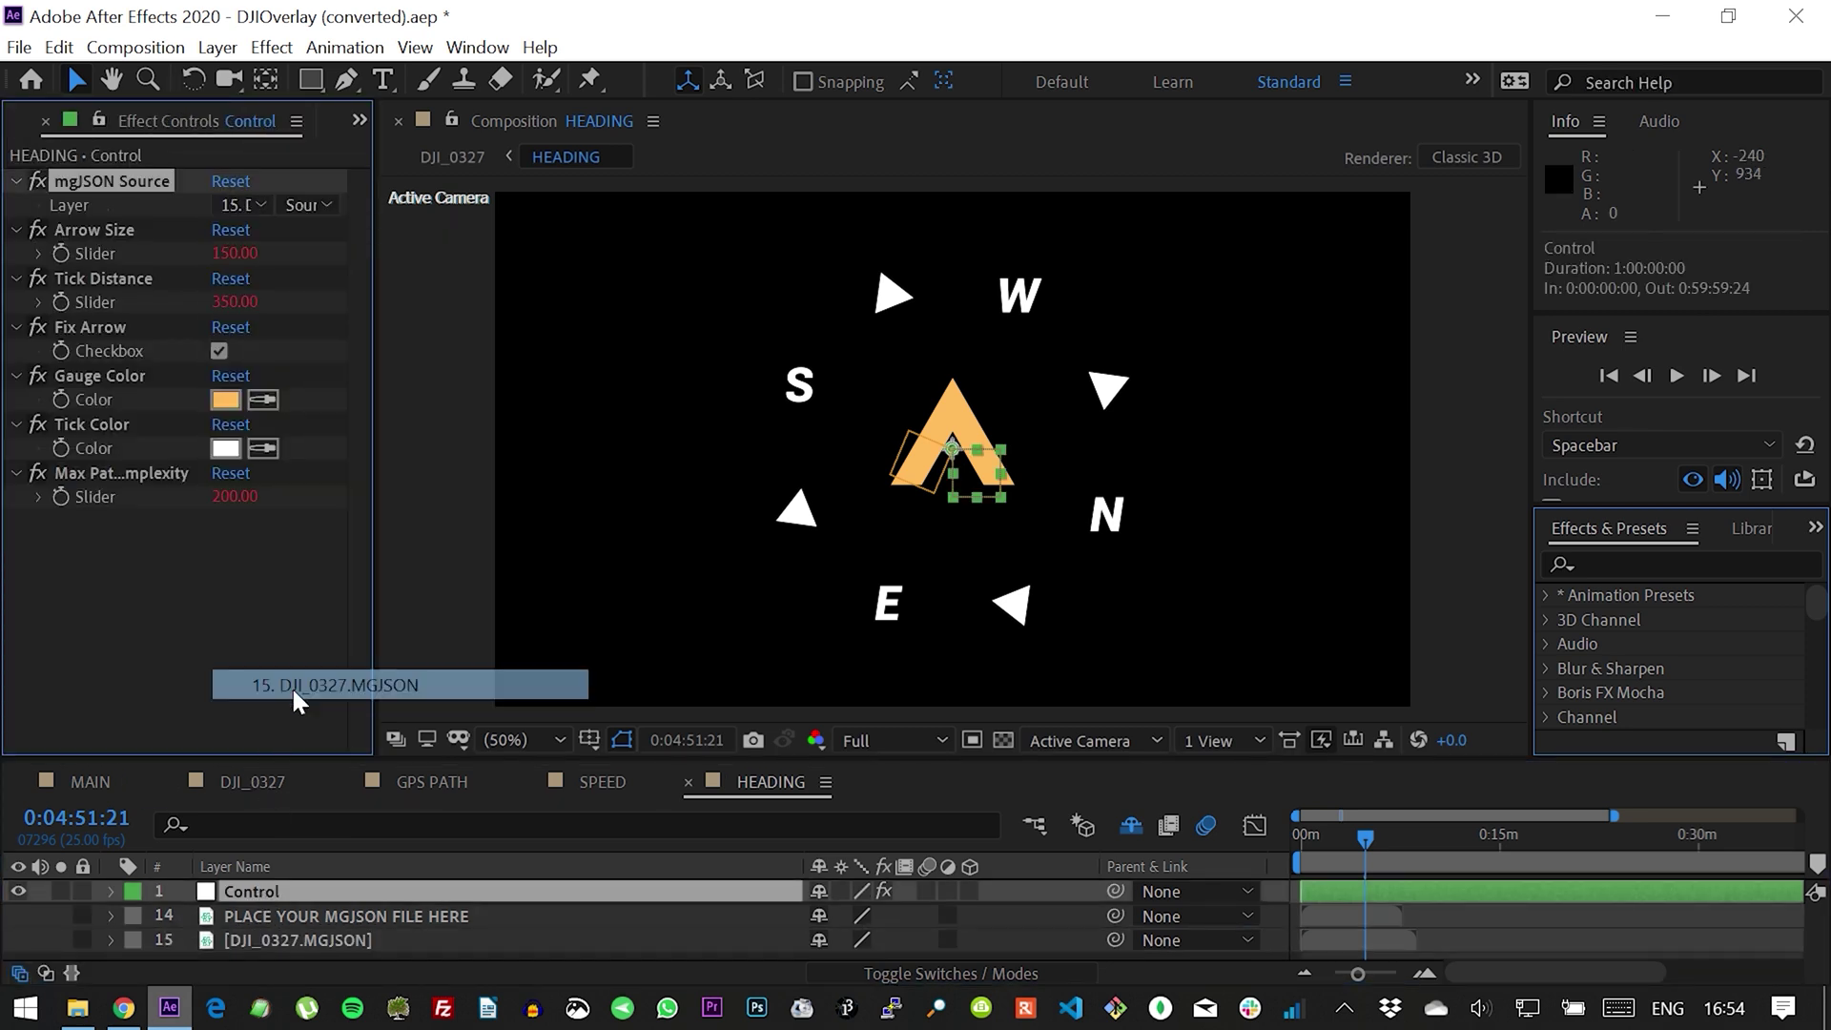
Make the compass Gauge Color red and lower Tick Distance to pull the ticks closer
left_click(226, 400)
left_click_drag(1427, 781, 1427, 586)
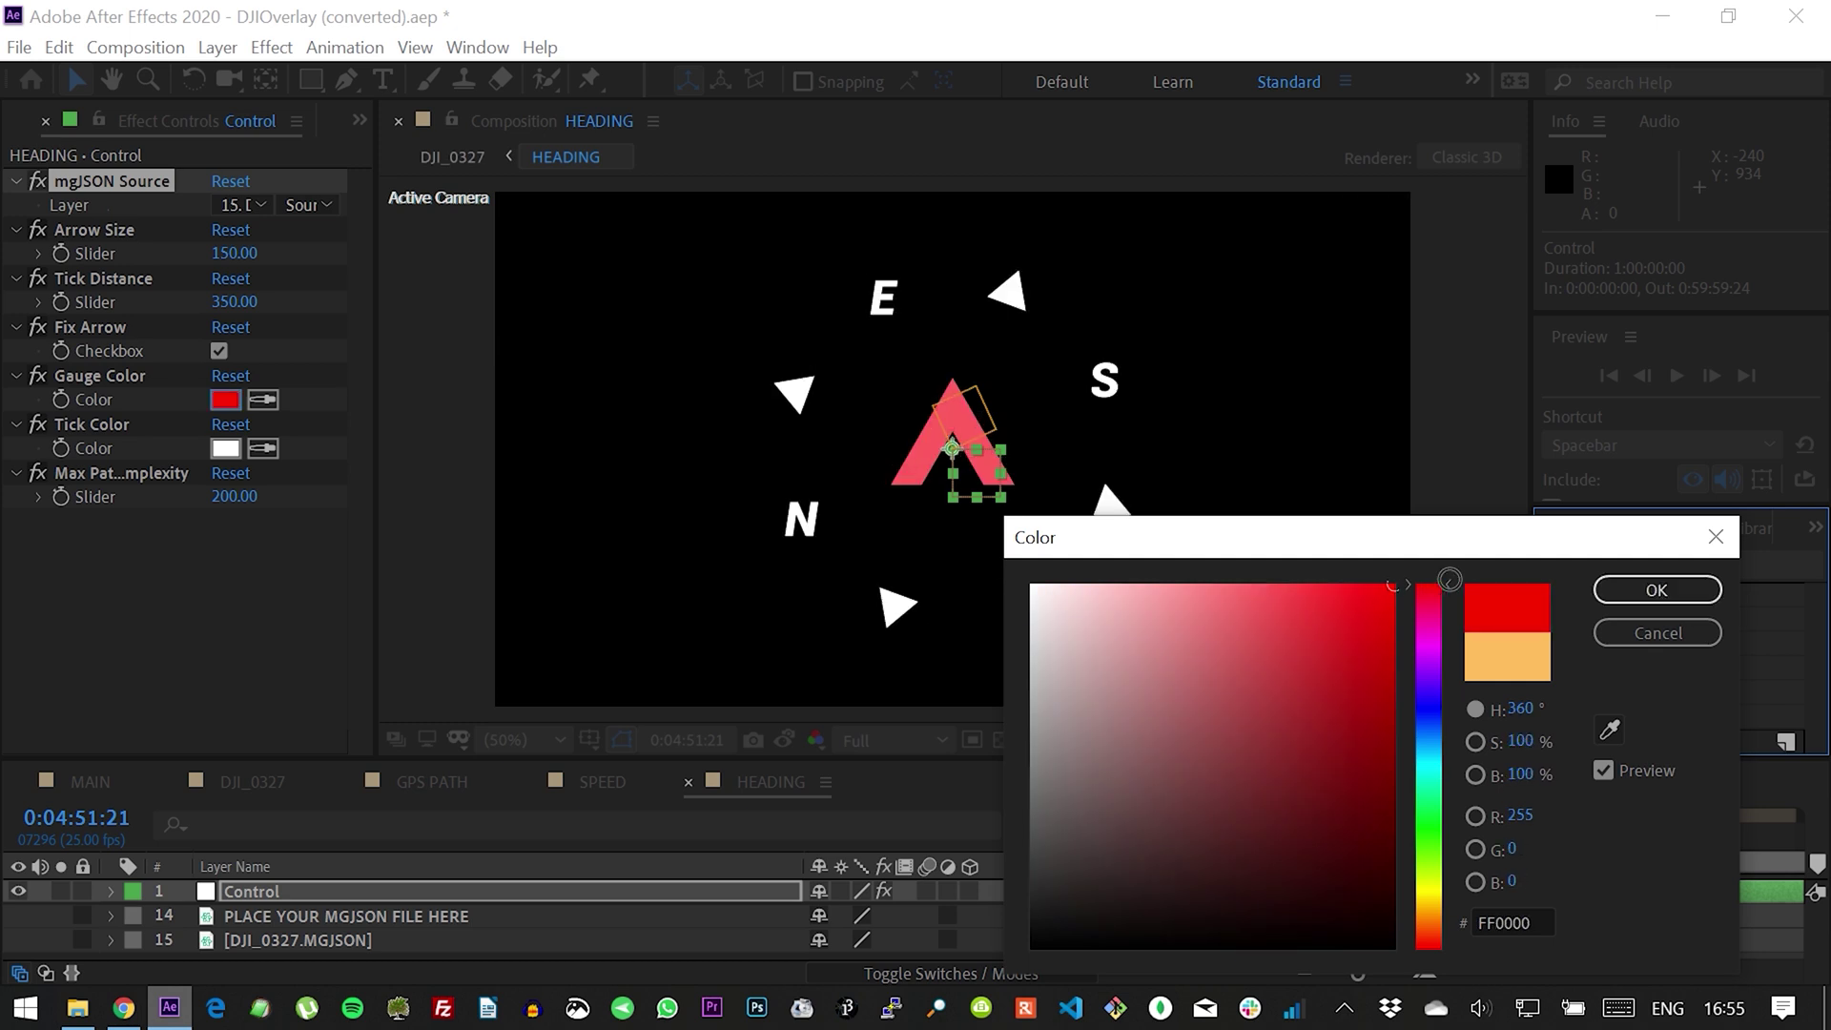
left_click(1655, 592)
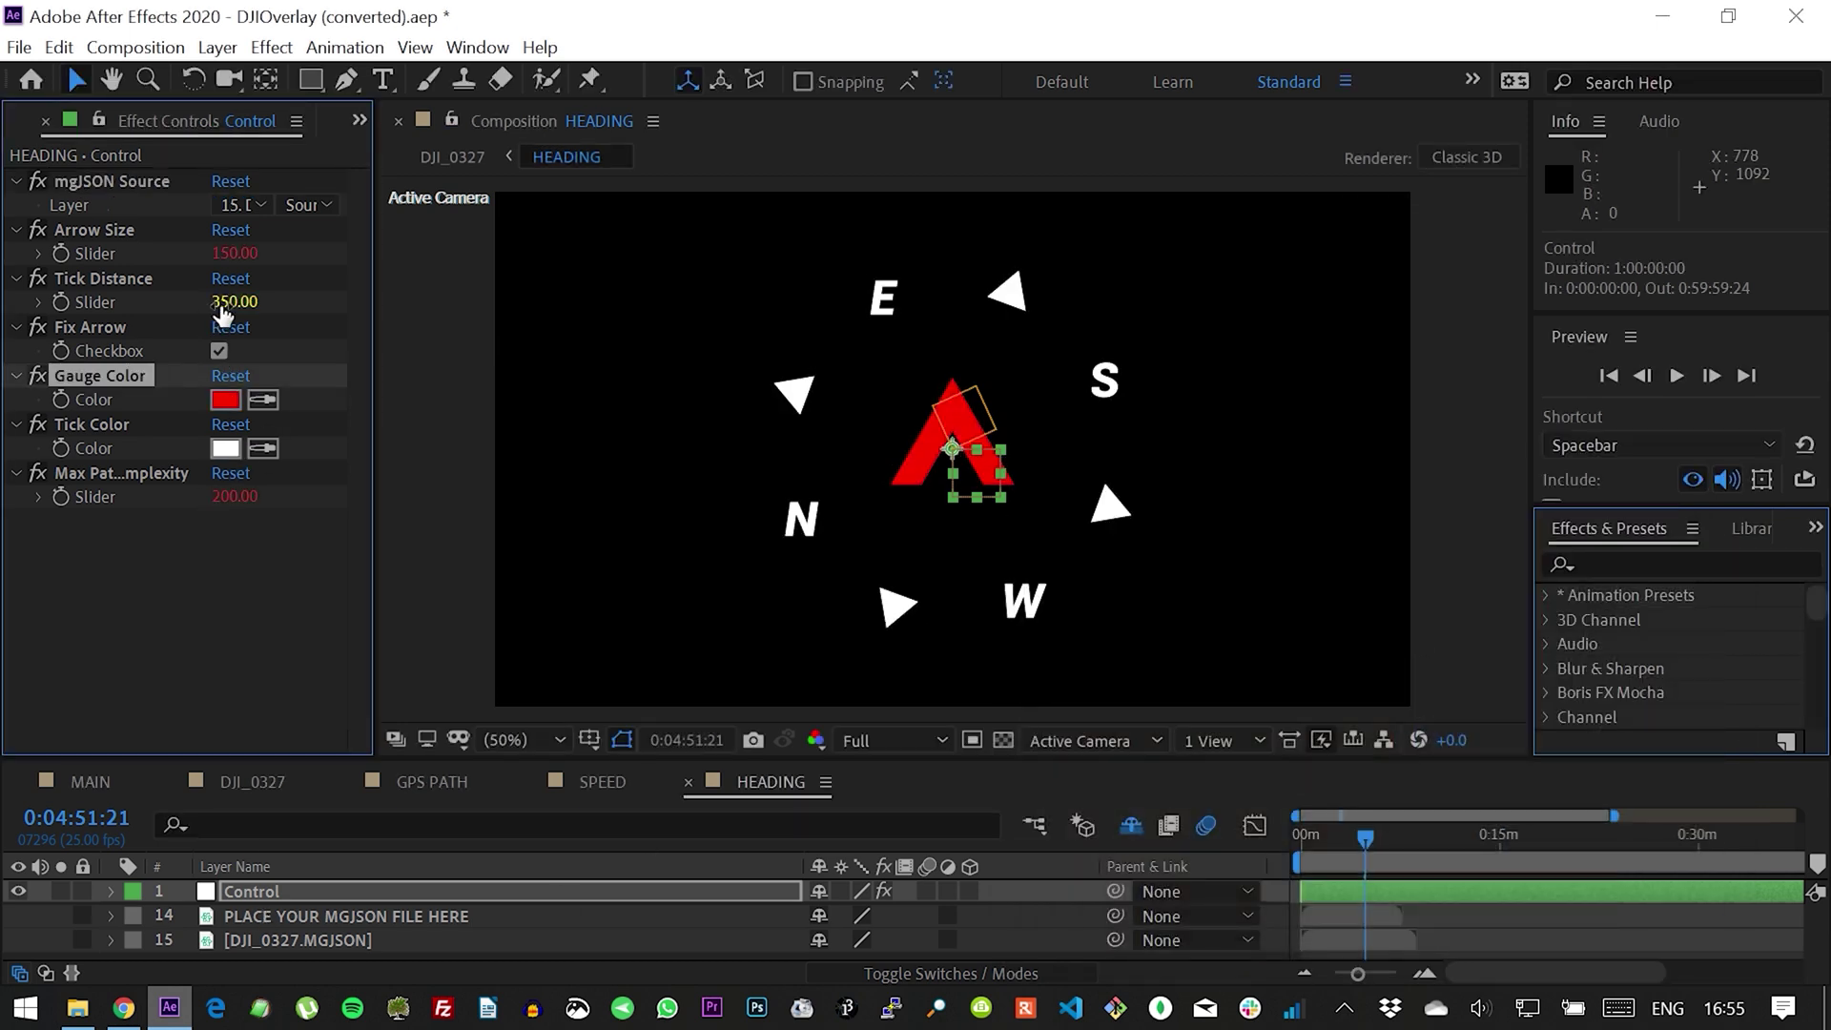
left_click_drag(217, 302, 93, 307)
Deselect the compass's Control layer
left_click(1066, 917)
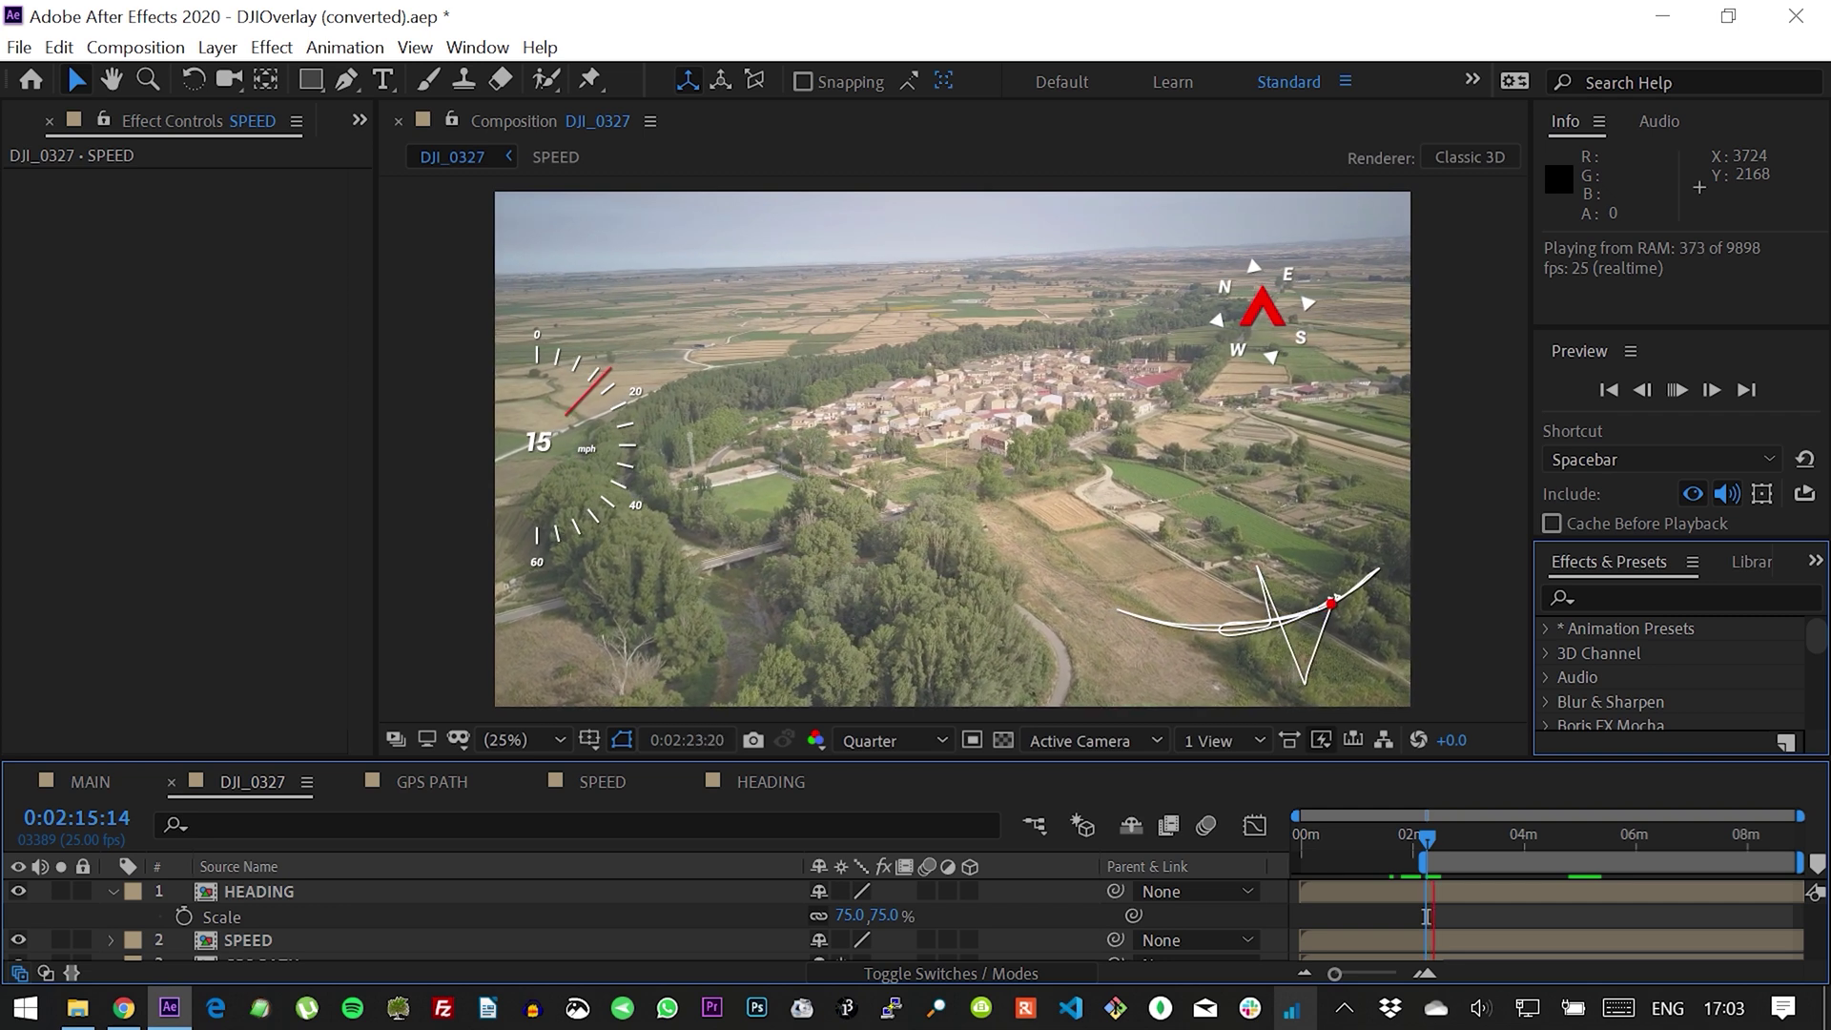
left_click(91, 782)
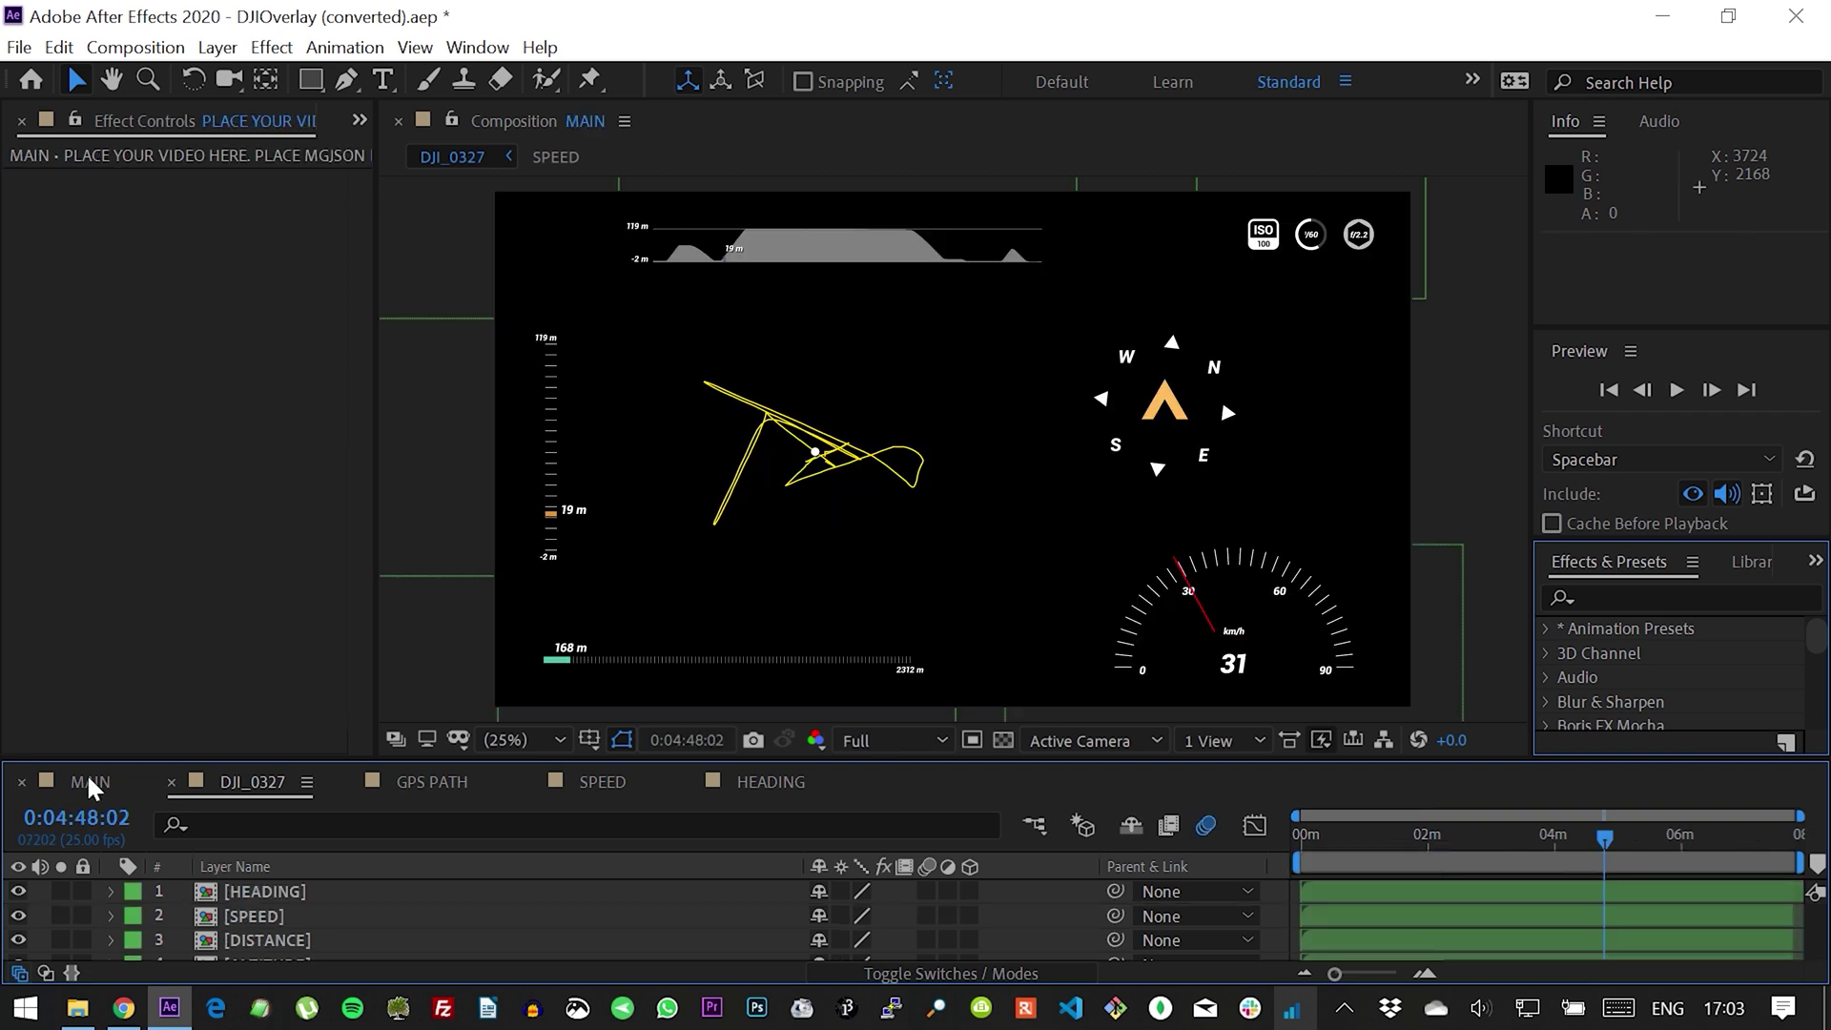